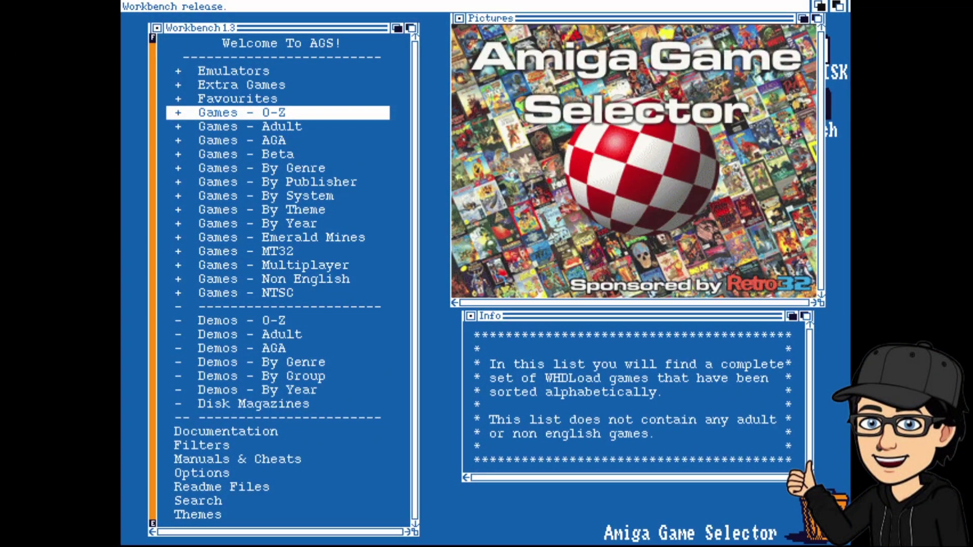
Step: Open the Games - 0-Z letter index and enter the games starting with D
{"action": "key", "text": "Down"}
{"action": "key", "text": "Up"}
{"action": "key", "text": "Return"}
{"action": "key", "text": "Down"}
{"action": "key", "text": "Down"}
{"action": "key", "text": "Down"}
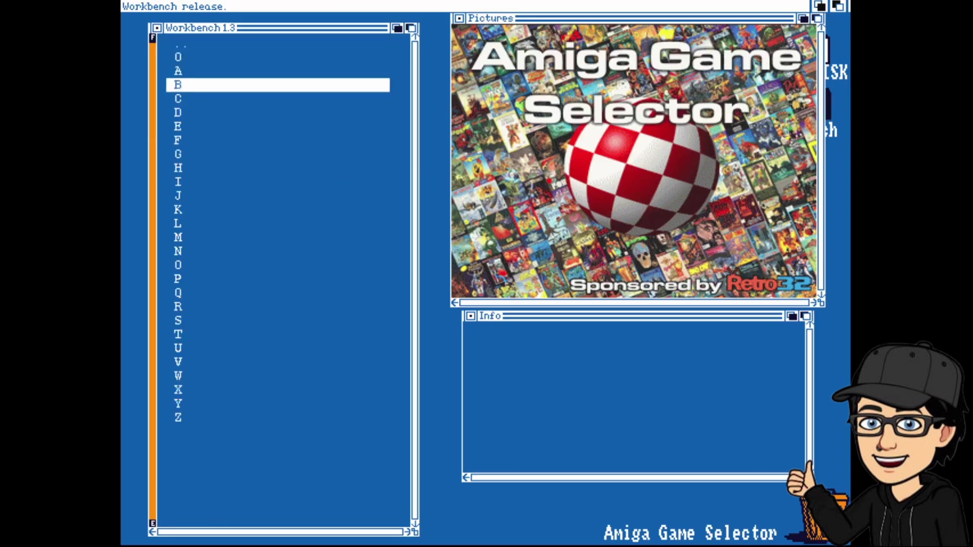
{"action": "key", "text": "Down"}
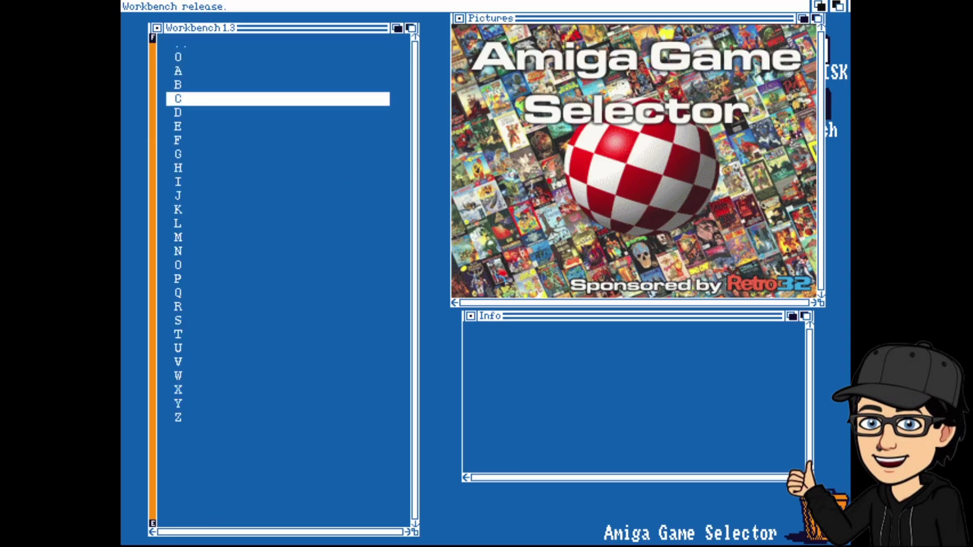
{"action": "key", "text": "Down"}
Step: Browse the D games list, then go back up to the letter index
{"action": "key", "text": "Down"}
{"action": "key", "text": "Up"}
{"action": "key", "text": "Return"}
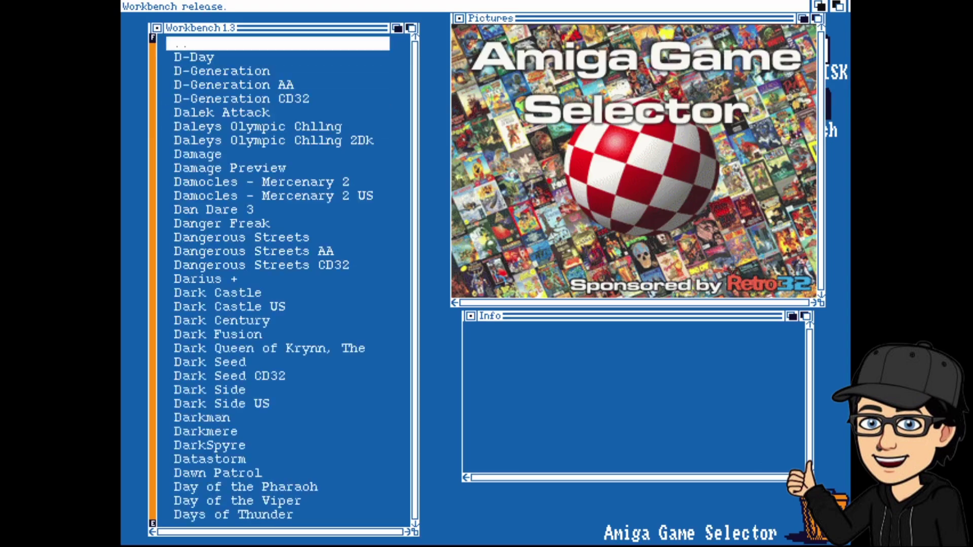
{"action": "key", "text": "Down"}
{"action": "key", "text": "Down"}
{"action": "key", "text": "Down"}
{"action": "key", "text": "Down"}
{"action": "key", "text": "Down"}
{"action": "key", "text": "Down"}
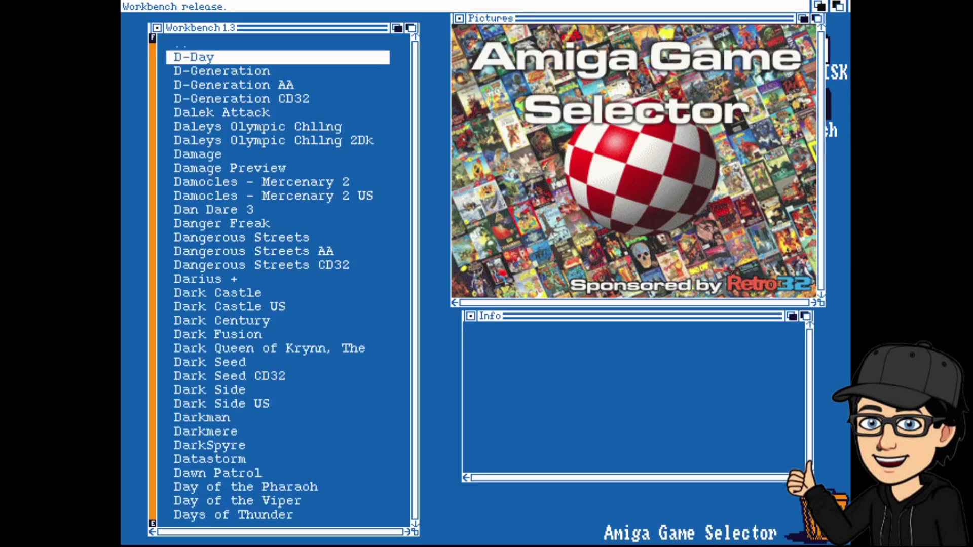
{"action": "key", "text": "Down"}
{"action": "key", "text": "Down"}
{"action": "key", "text": "Down"}
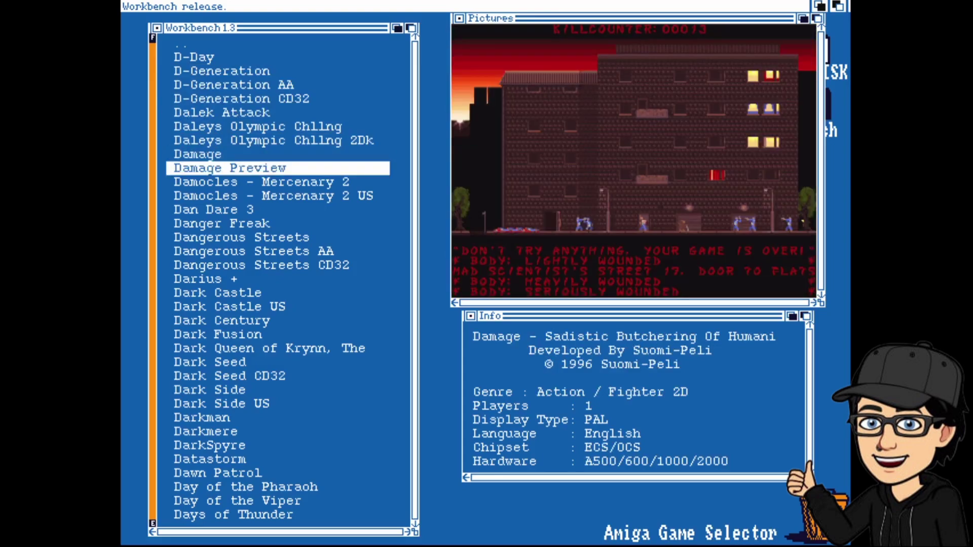
{"action": "key", "text": "Up"}
{"action": "key", "text": "Up"}
{"action": "key", "text": "Up"}
{"action": "key", "text": "Up"}
{"action": "key", "text": "Up"}
{"action": "key", "text": "Up"}
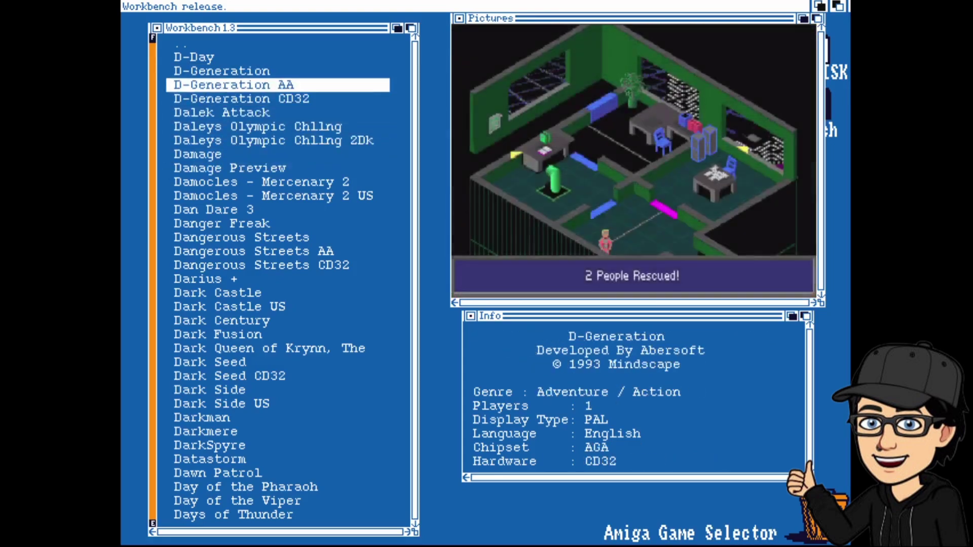
{"action": "key", "text": "Up"}
{"action": "key", "text": "Up"}
{"action": "key", "text": "Up"}
{"action": "key", "text": "Up"}
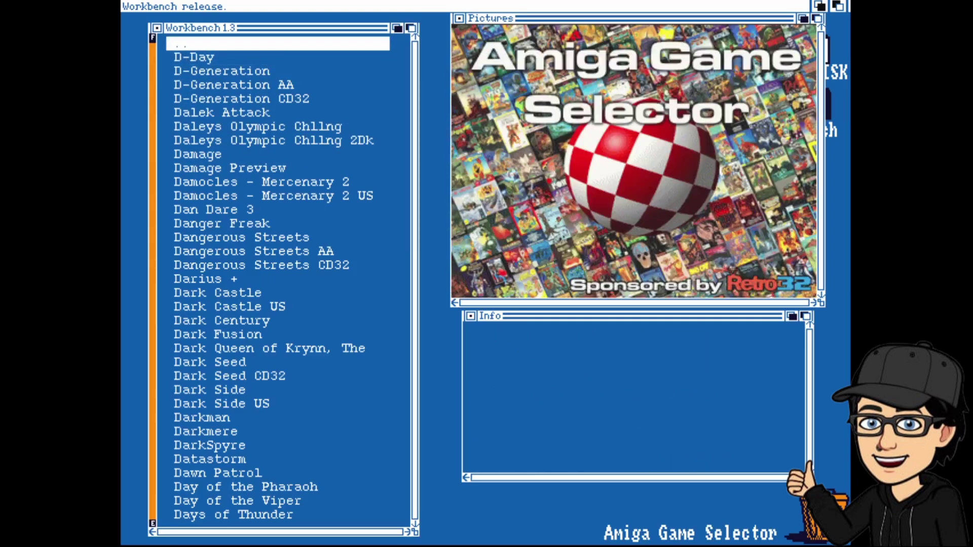
{"action": "key", "text": "Return"}
Step: Look at the G games, return to the AGS main menu and highlight Games - Adult
{"action": "key", "text": "Down"}
{"action": "key", "text": "Down"}
{"action": "key", "text": "Down"}
{"action": "key", "text": "Return"}
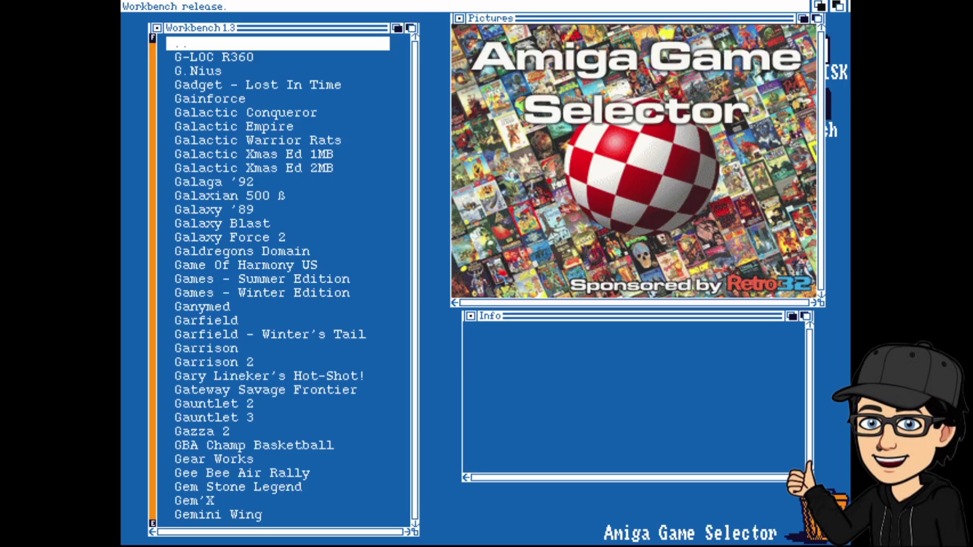
{"action": "key", "text": "Return"}
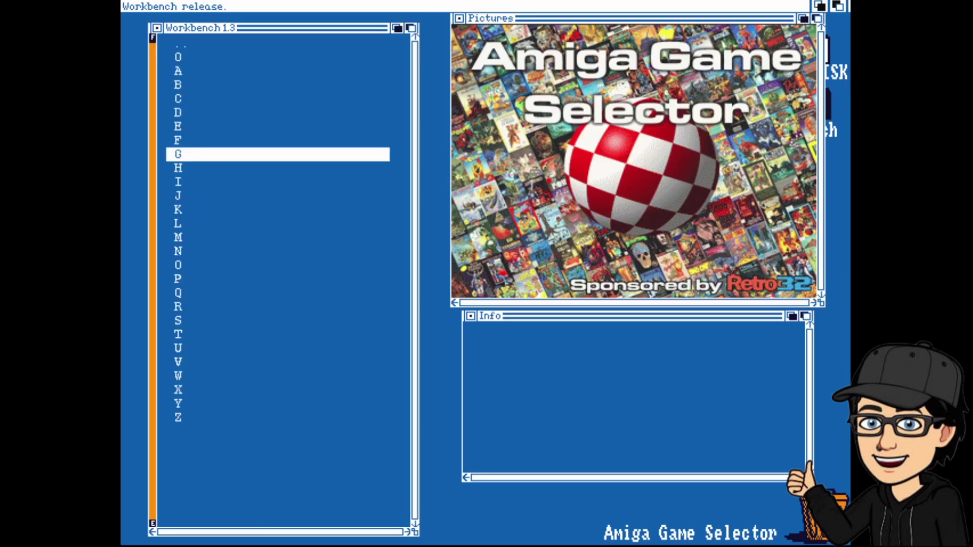
{"action": "key", "text": "Up"}
{"action": "key", "text": "Up"}
{"action": "key", "text": "Up"}
{"action": "key", "text": "Up"}
{"action": "key", "text": "Up"}
{"action": "key", "text": "Up"}
{"action": "key", "text": "Up"}
{"action": "key", "text": "Up"}
{"action": "key", "text": "Return"}
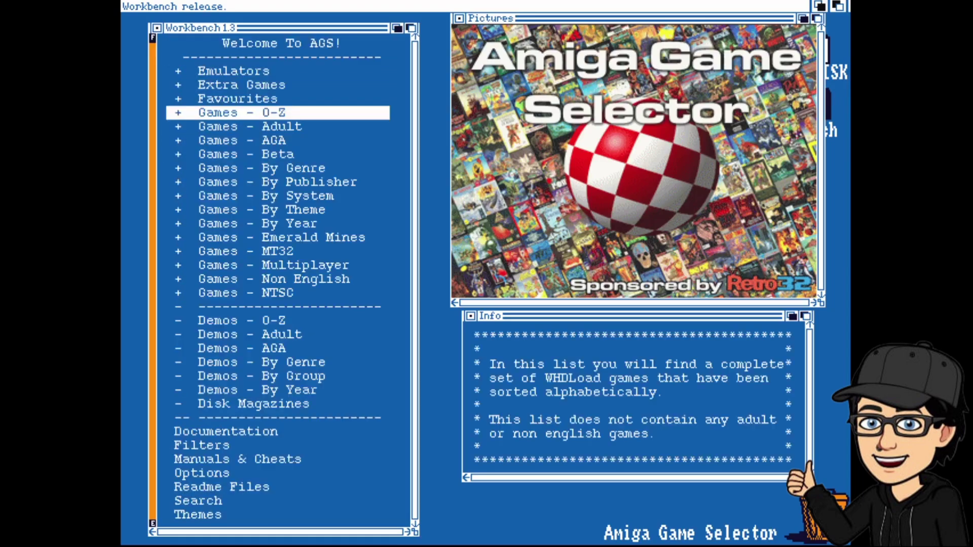
{"action": "key", "text": "Up"}
{"action": "key", "text": "Up"}
{"action": "key", "text": "Up"}
{"action": "key", "text": "Down"}
{"action": "key", "text": "Down"}
{"action": "key", "text": "Down"}
{"action": "key", "text": "Down"}
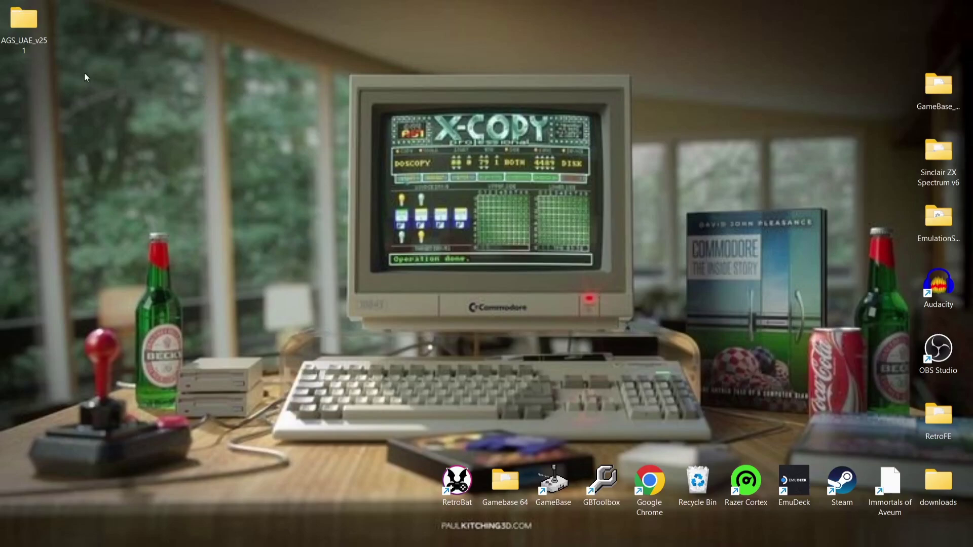
Step: Inside the AGS_UAE_v251 folder, extract AGS_UAE_v251.rar with WinRAR's Extract Here
{"action": "mouse_move", "coordinate": [29, 32]}
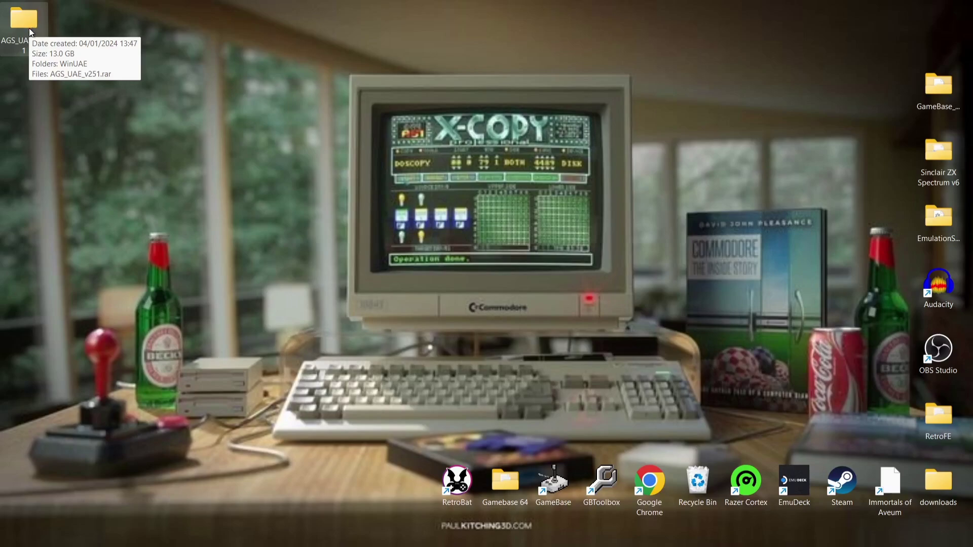
{"action": "double_click", "coordinate": [29, 29]}
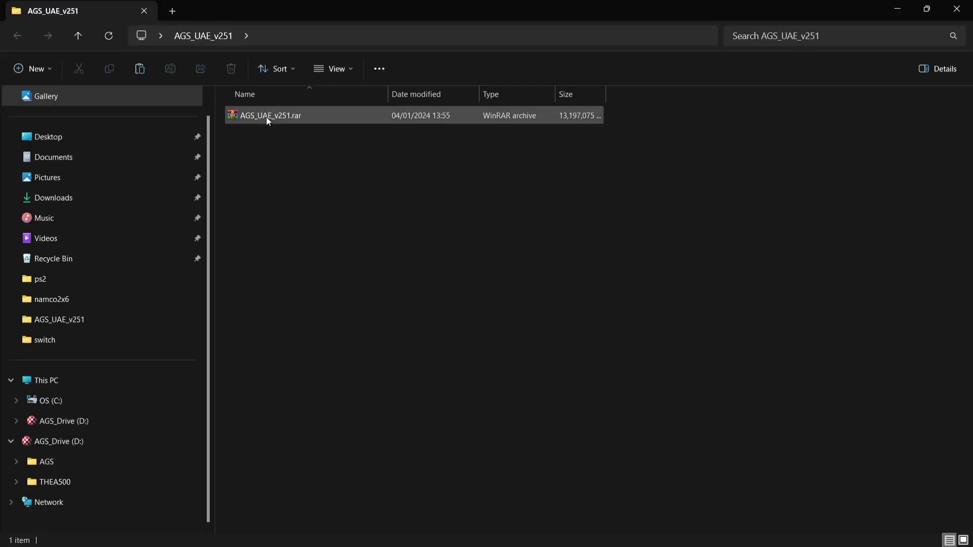
{"action": "right_click", "coordinate": [266, 117]}
{"action": "mouse_move", "coordinate": [335, 337]}
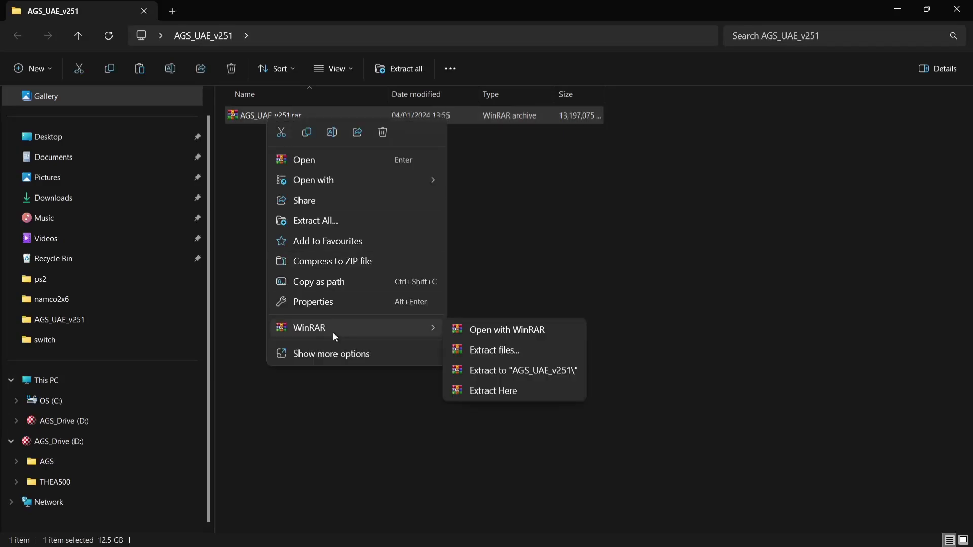
{"action": "left_click", "coordinate": [485, 391]}
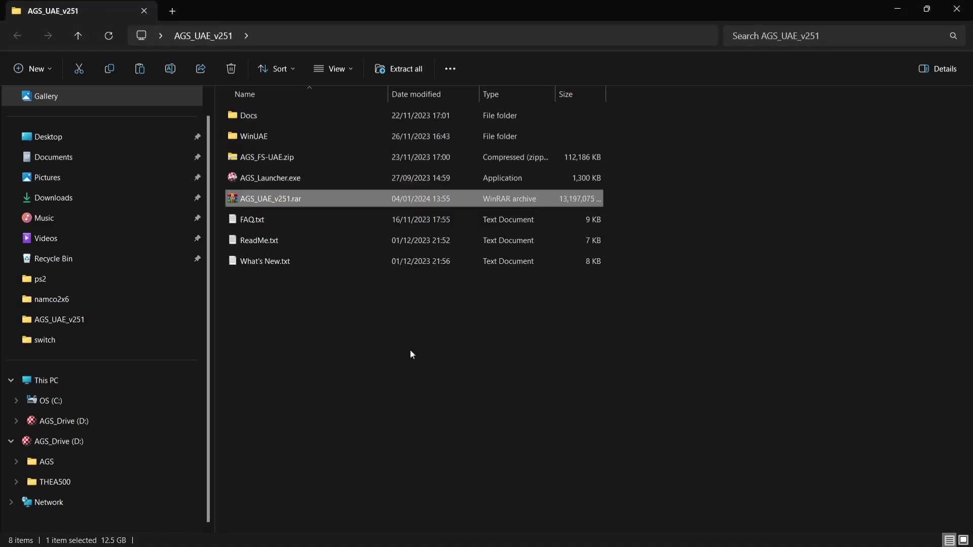
Step: Run AGS_Launcher.exe and choose Launch AGS to boot Amiga Game Selector in WinUAE
{"action": "mouse_move", "coordinate": [292, 181]}
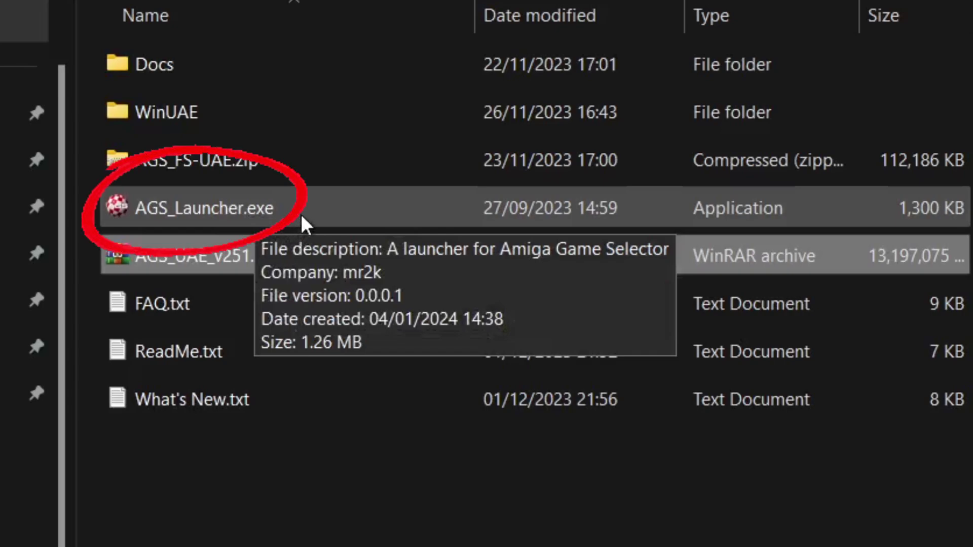
{"action": "double_click", "coordinate": [301, 223]}
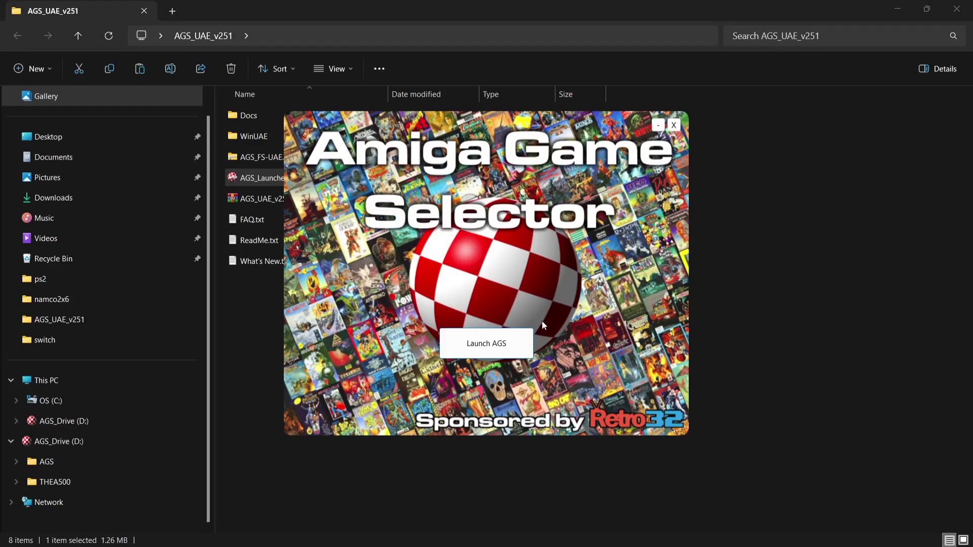
{"action": "left_click", "coordinate": [495, 346]}
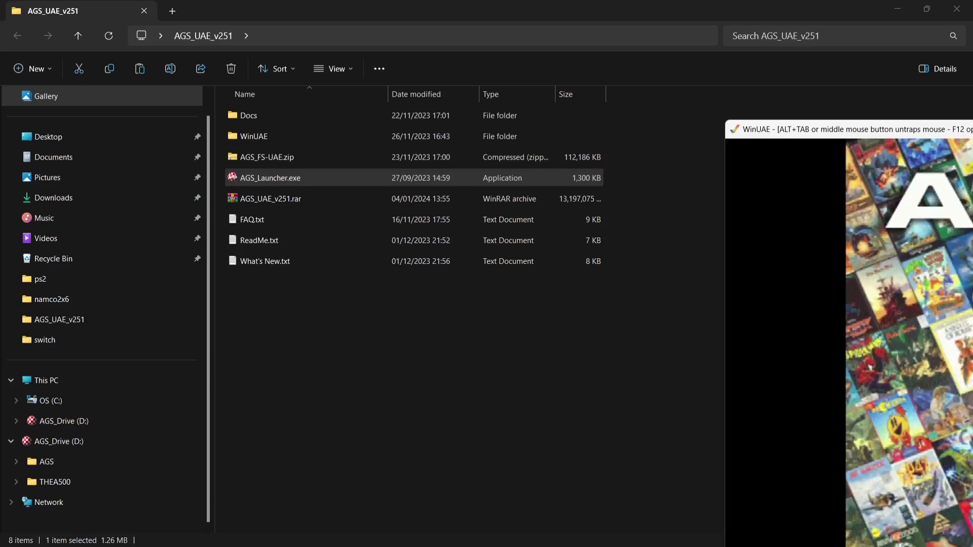
Step: Switch to the WinUAE window and drag it toward the screen's top-left corner
{"action": "key", "text": "alt+Tab"}
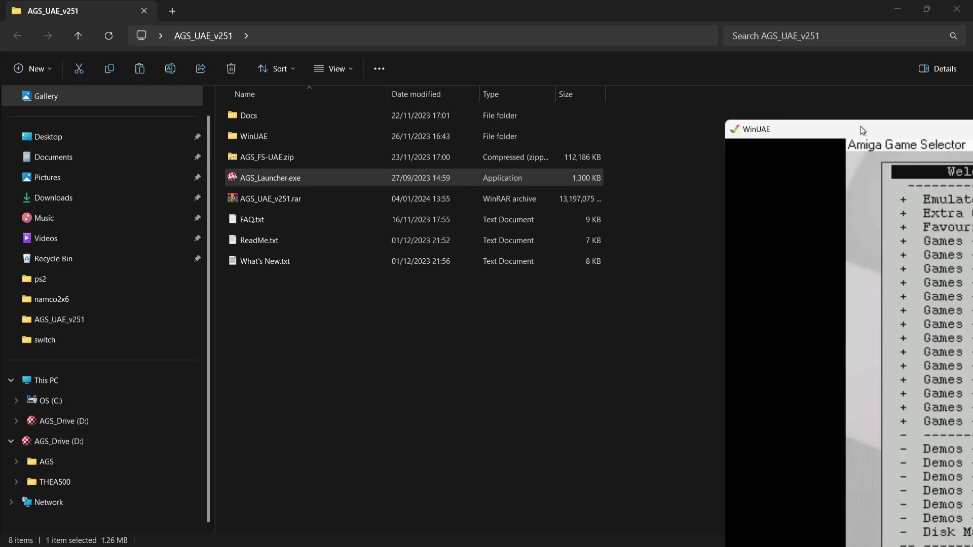
{"action": "left_click_drag", "start_coordinate": [860, 126], "coordinate": [184, 2]}
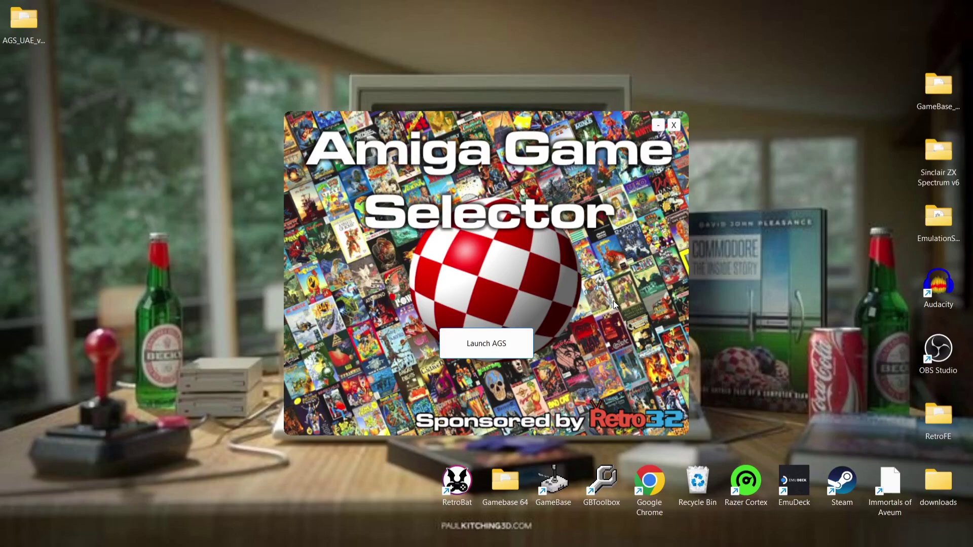
Step: Relaunch Amiga Game Selector and enter the Options list from the main menu
{"action": "left_click", "coordinate": [520, 344]}
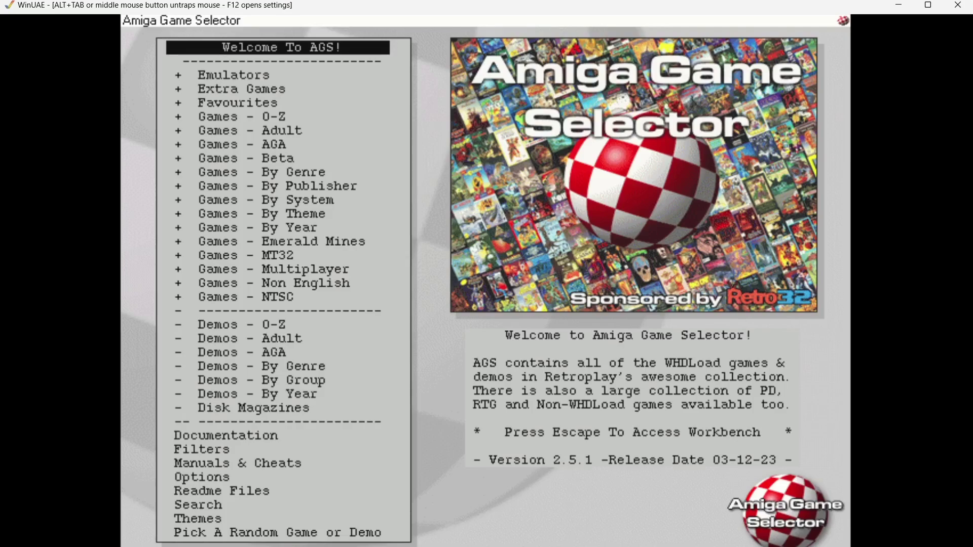
{"action": "key", "text": "Down"}
{"action": "key", "text": "Down"}
{"action": "key", "text": "Down"}
{"action": "key", "text": "Down"}
{"action": "key", "text": "Down"}
{"action": "key", "text": "Down"}
{"action": "key", "text": "Down"}
{"action": "key", "text": "Down"}
{"action": "key", "text": "Down"}
{"action": "key", "text": "Down"}
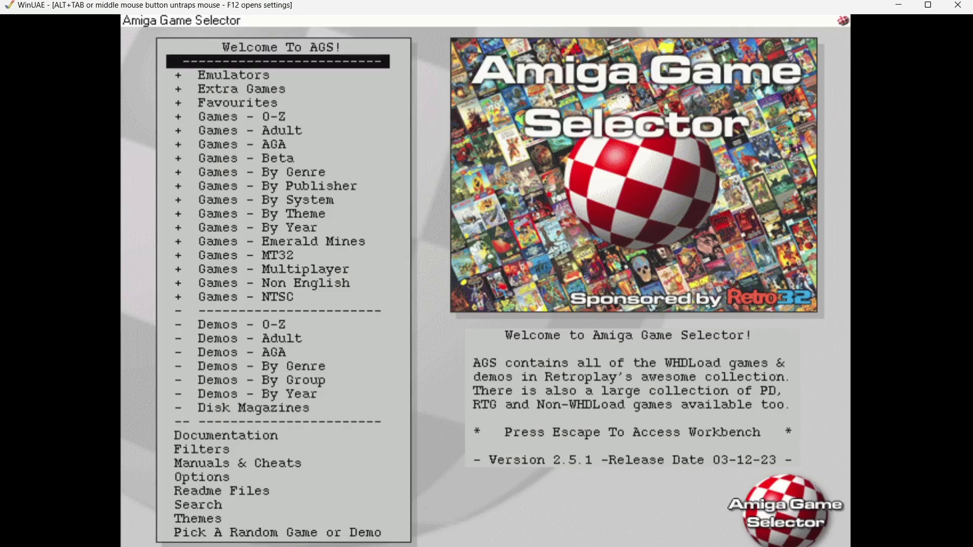
{"action": "key", "text": "Down"}
{"action": "key", "text": "Down"}
{"action": "key", "text": "Down"}
{"action": "key", "text": "Down"}
{"action": "key", "text": "Down"}
{"action": "key", "text": "Down"}
{"action": "key", "text": "Down"}
{"action": "key", "text": "Down"}
{"action": "key", "text": "Down"}
{"action": "key", "text": "Down"}
{"action": "key", "text": "Down"}
{"action": "key", "text": "Down"}
{"action": "key", "text": "Down"}
{"action": "key", "text": "Down"}
{"action": "key", "text": "Down"}
{"action": "key", "text": "Down"}
{"action": "key", "text": "Down"}
{"action": "key", "text": "Down"}
{"action": "key", "text": "Down"}
{"action": "key", "text": "Down"}
{"action": "key", "text": "Down"}
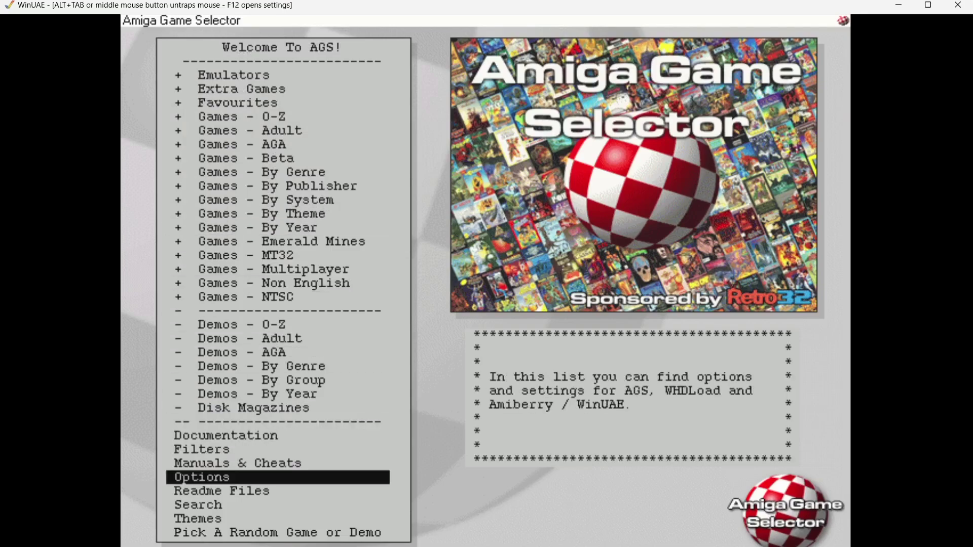
{"action": "key", "text": "Return"}
{"action": "key", "text": "Down"}
{"action": "key", "text": "Down"}
{"action": "key", "text": "Down"}
{"action": "key", "text": "Down"}
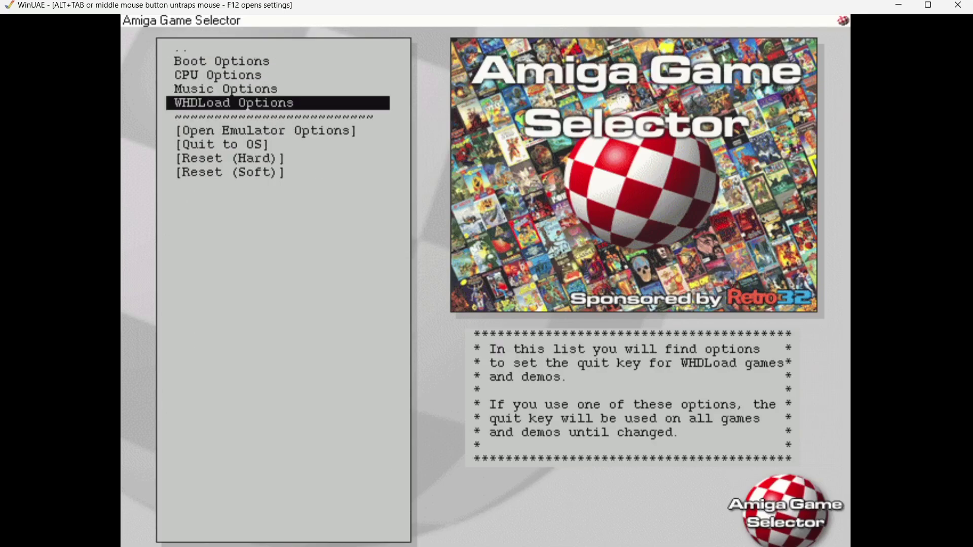
{"action": "key", "text": "Down"}
{"action": "key", "text": "Down"}
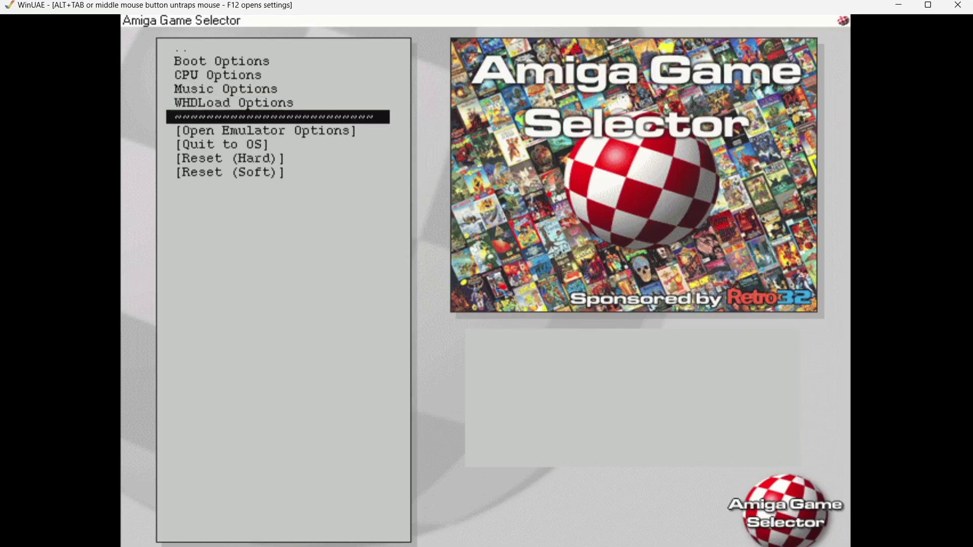
Step: In WinUAE's Game ports settings, assign Controller (Xbox One For Windows) to Port 2 and confirm with OK
{"action": "key", "text": "Return"}
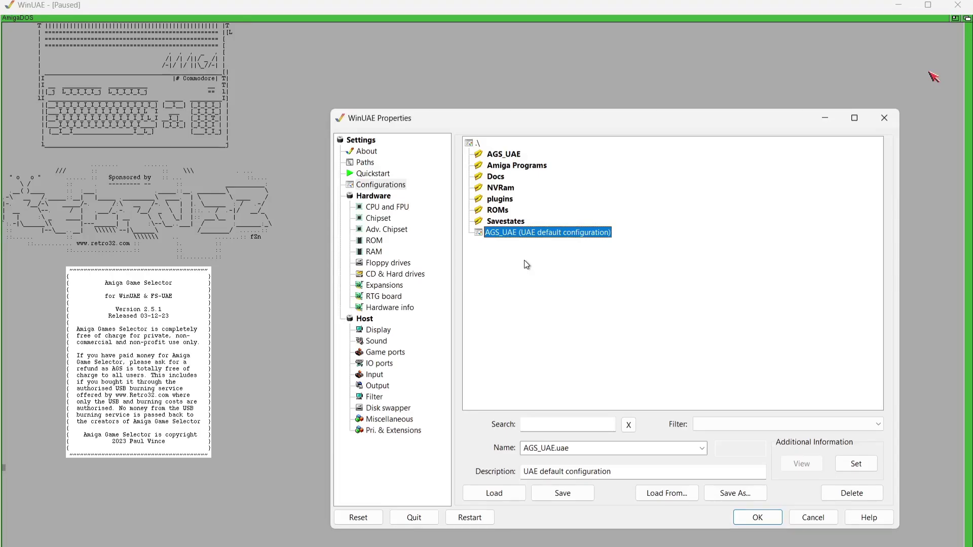
{"action": "left_click", "coordinate": [399, 355]}
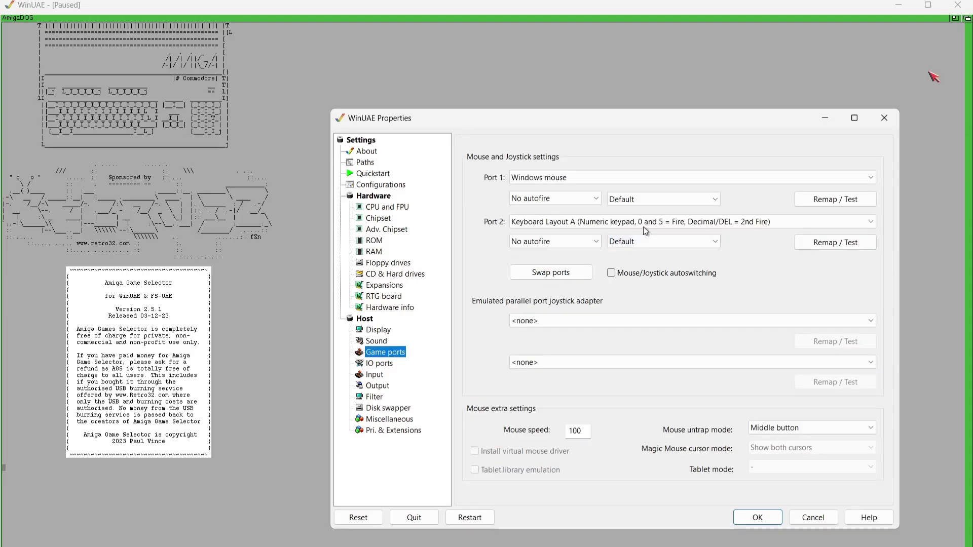
{"action": "left_click", "coordinate": [675, 223]}
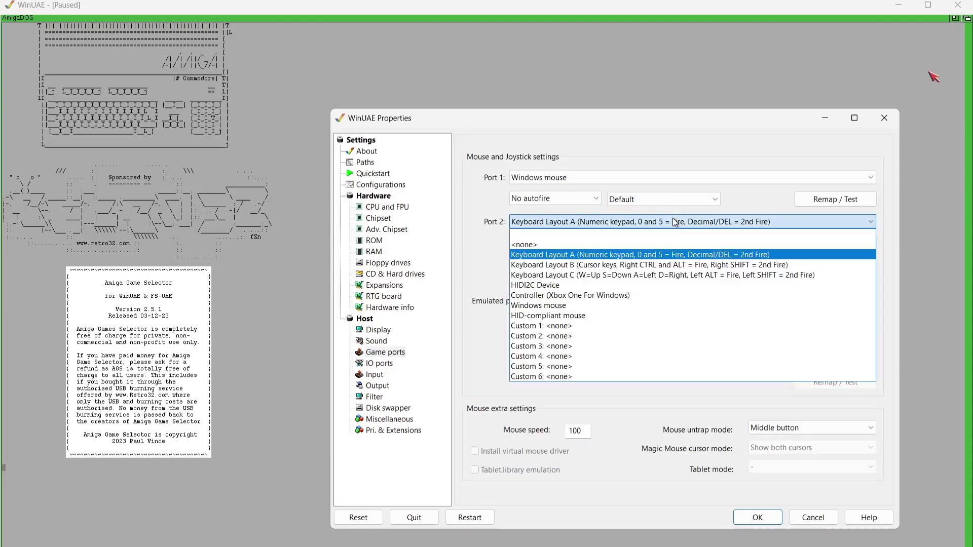
{"action": "left_click", "coordinate": [668, 297]}
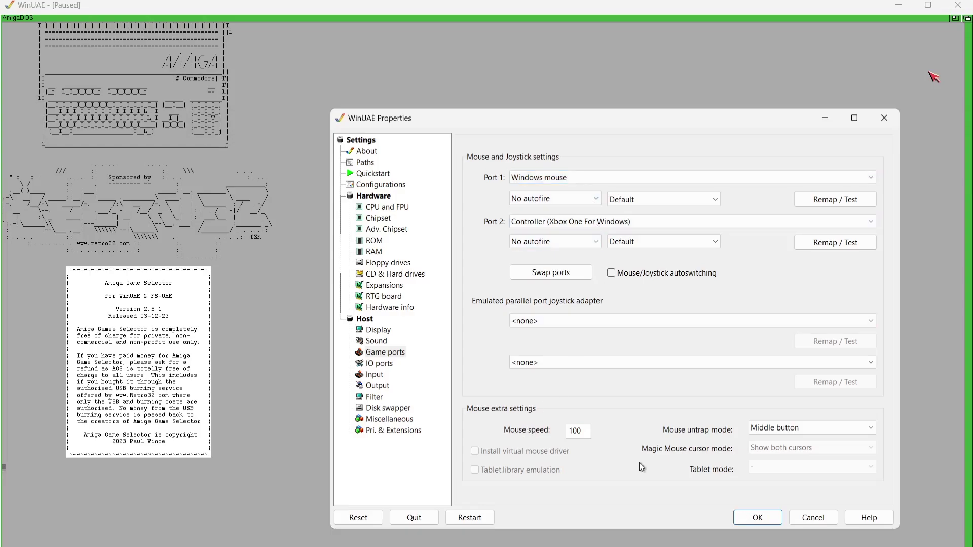
{"action": "left_click", "coordinate": [757, 518]}
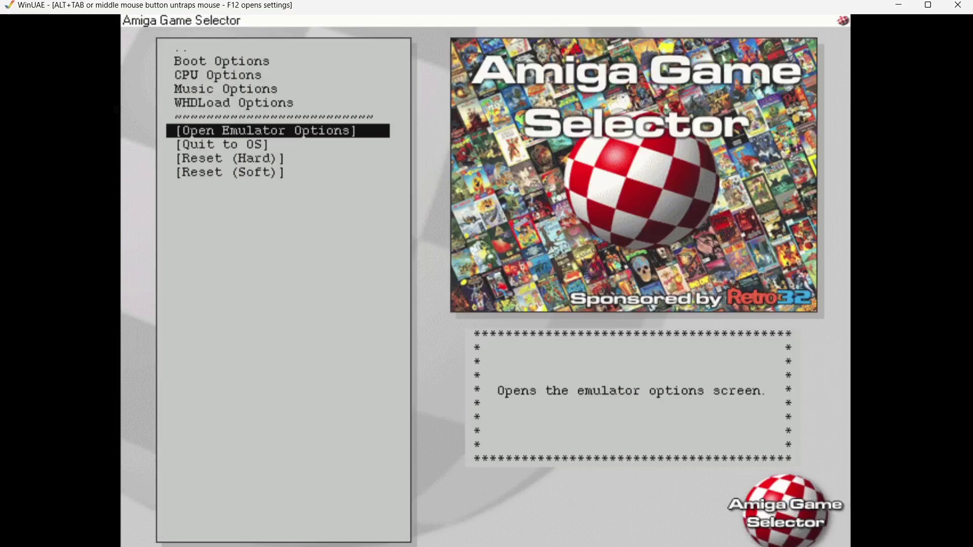
Step: Move up past WHDLoad and Music Options to '..' and return to the AGS main menu
{"action": "key", "text": "Up"}
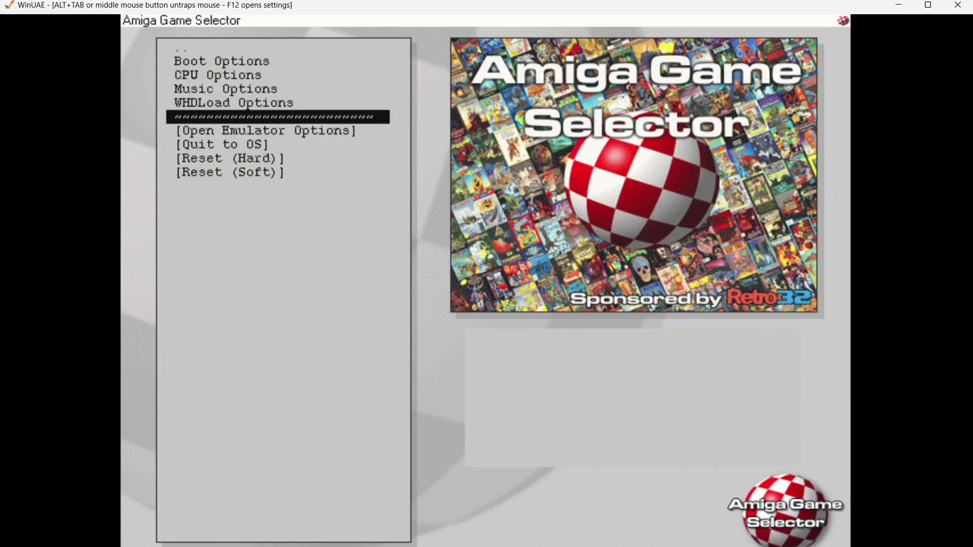
{"action": "key", "text": "Up"}
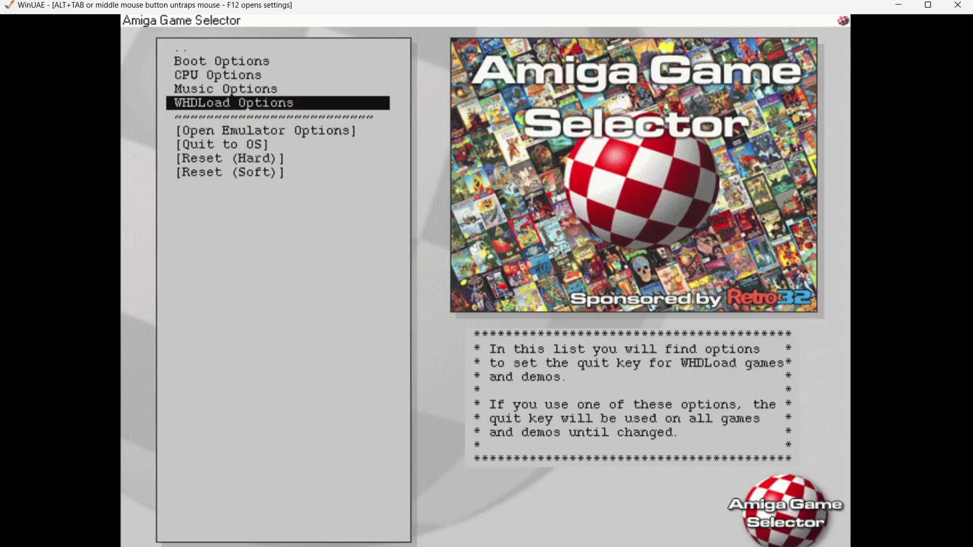
{"action": "key", "text": "Up"}
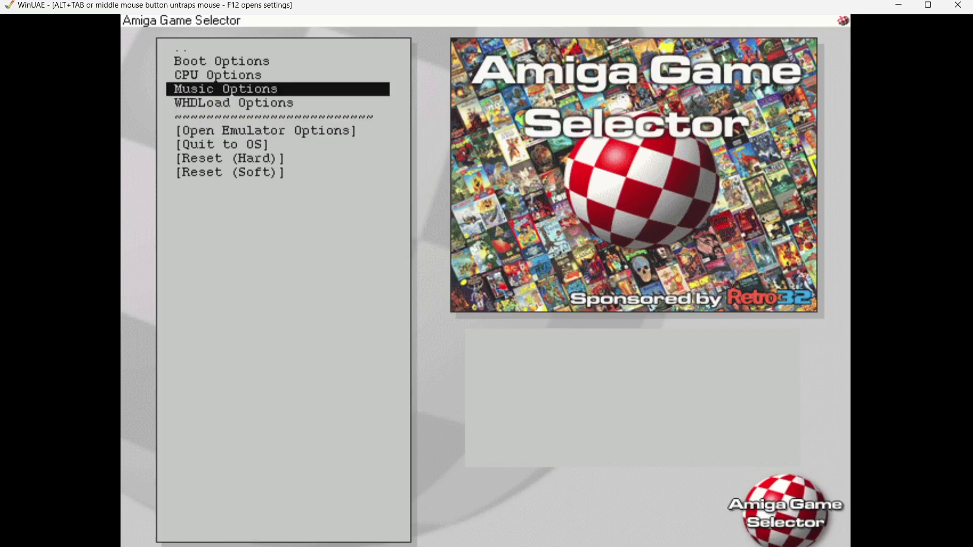
{"action": "key", "text": "Up"}
{"action": "key", "text": "Up"}
{"action": "key", "text": "Up"}
{"action": "key", "text": "Return"}
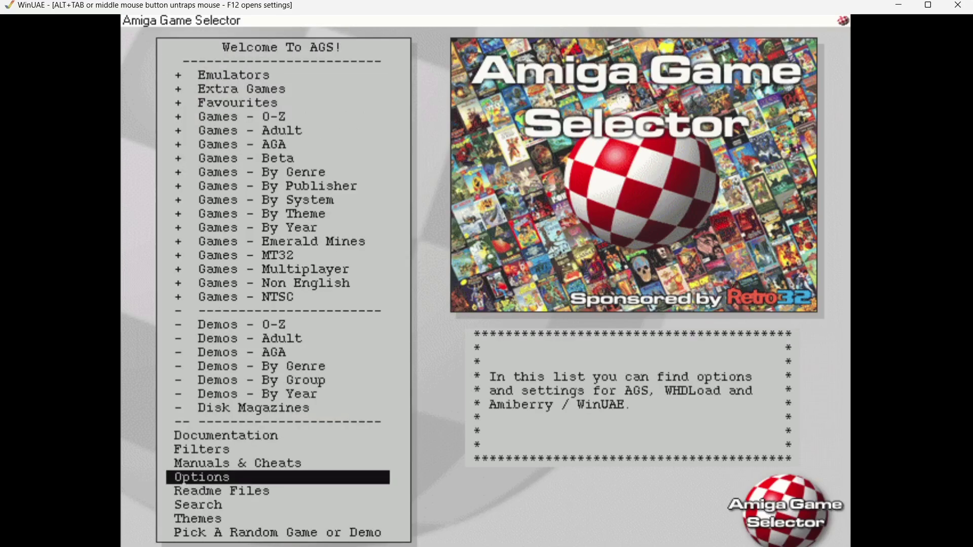
{"action": "key", "text": "Down"}
{"action": "key", "text": "Down"}
{"action": "key", "text": "Up"}
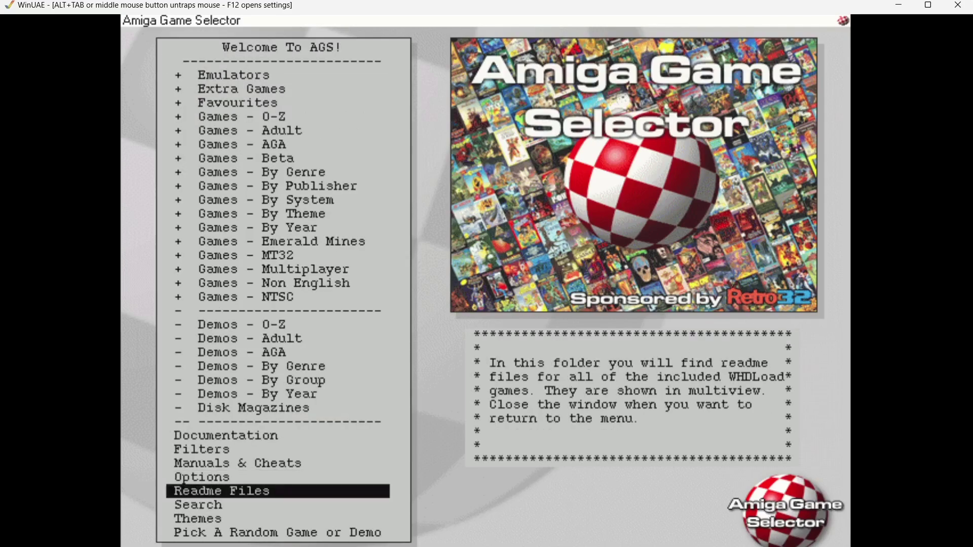
{"action": "key", "text": "Up"}
{"action": "key", "text": "Up"}
{"action": "key", "text": "Up"}
{"action": "key", "text": "Up"}
{"action": "key", "text": "Up"}
{"action": "key", "text": "Up"}
{"action": "key", "text": "Up"}
{"action": "key", "text": "Up"}
{"action": "key", "text": "Up"}
{"action": "key", "text": "Up"}
{"action": "key", "text": "Up"}
{"action": "key", "text": "Up"}
{"action": "key", "text": "Up"}
{"action": "key", "text": "Up"}
{"action": "key", "text": "Up"}
{"action": "key", "text": "Up"}
{"action": "key", "text": "Up"}
{"action": "key", "text": "Up"}
{"action": "key", "text": "Up"}
{"action": "key", "text": "Up"}
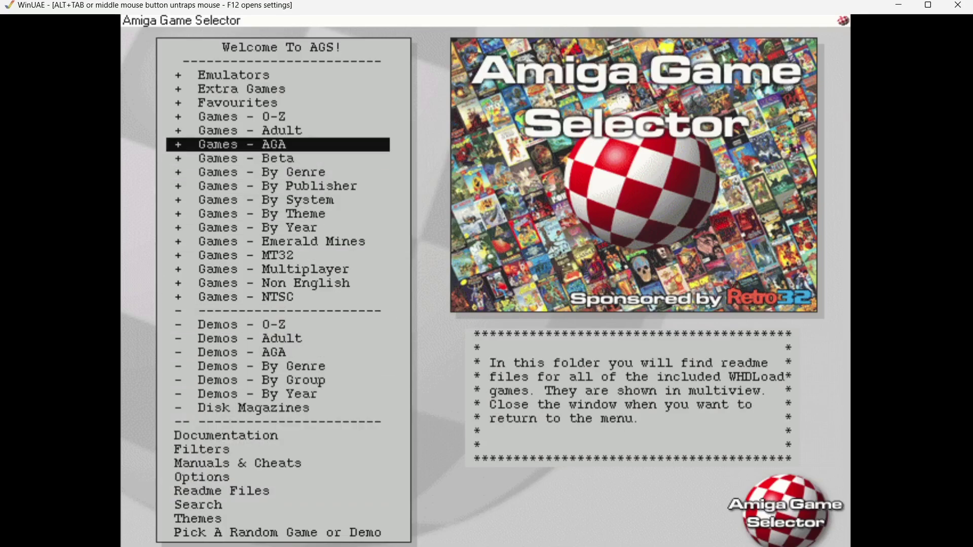
Step: Open the Emulators list and browse the ScummVM and Sega entries before returning to Commodore 64
{"action": "key", "text": "Return"}
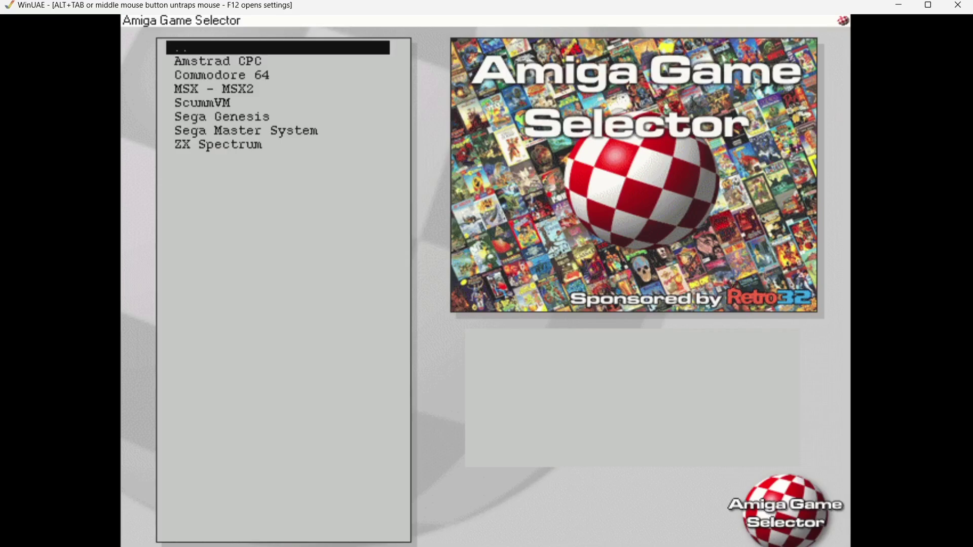
{"action": "key", "text": "Down"}
{"action": "key", "text": "Down"}
{"action": "key", "text": "Down"}
{"action": "key", "text": "Down"}
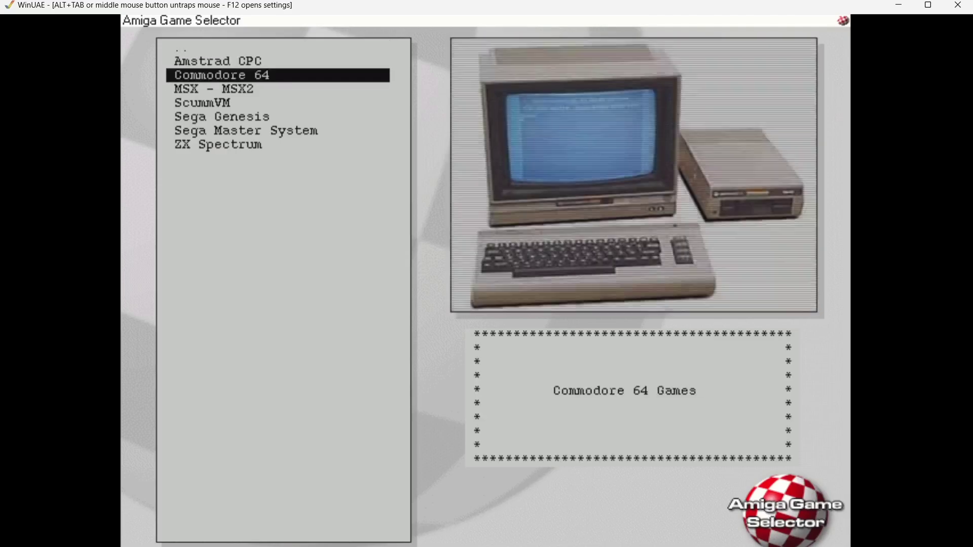
{"action": "key", "text": "Down"}
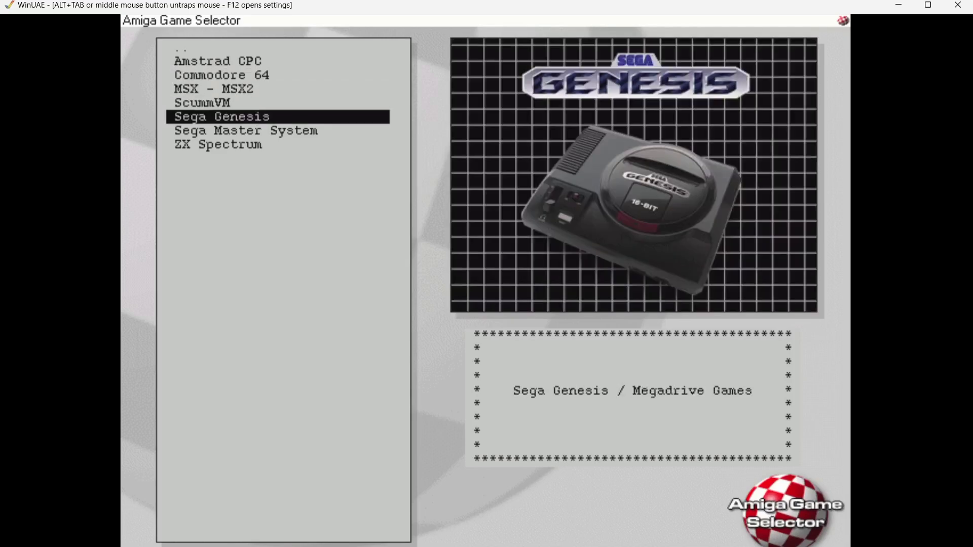
{"action": "key", "text": "Down"}
{"action": "key", "text": "Down"}
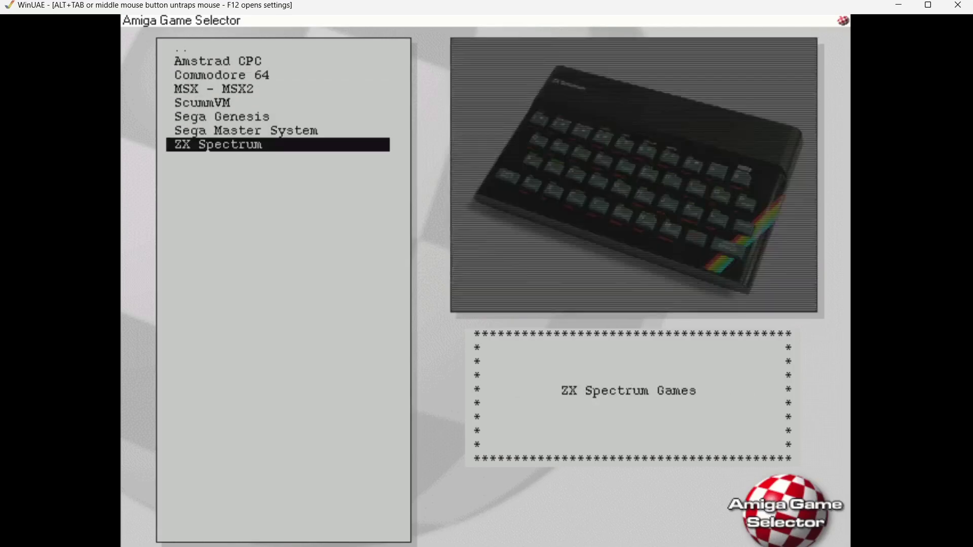
{"action": "key", "text": "Up"}
{"action": "key", "text": "Up"}
{"action": "key", "text": "Up"}
{"action": "key", "text": "Up"}
{"action": "key", "text": "Up"}
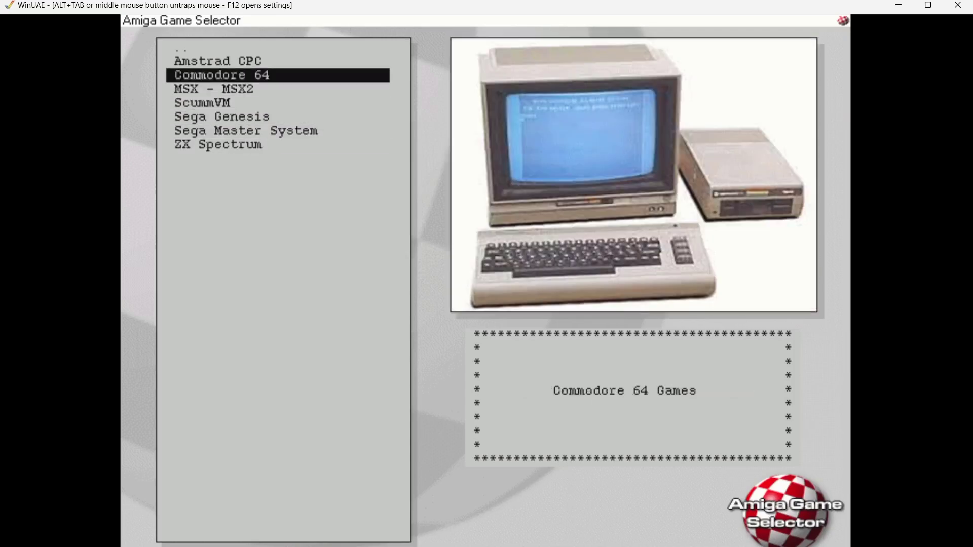
Step: Open the Commodore 64 games list and launch Blasteroids
{"action": "key", "text": "Return"}
{"action": "key", "text": "Down"}
{"action": "key", "text": "Down"}
{"action": "key", "text": "Down"}
{"action": "key", "text": "Down"}
{"action": "key", "text": "Down"}
{"action": "key", "text": "Down"}
{"action": "key", "text": "Down"}
{"action": "key", "text": "Down"}
{"action": "key", "text": "Down"}
{"action": "key", "text": "Down"}
{"action": "key", "text": "Down"}
{"action": "key", "text": "Down"}
{"action": "key", "text": "Down"}
{"action": "key", "text": "Down"}
{"action": "key", "text": "Down"}
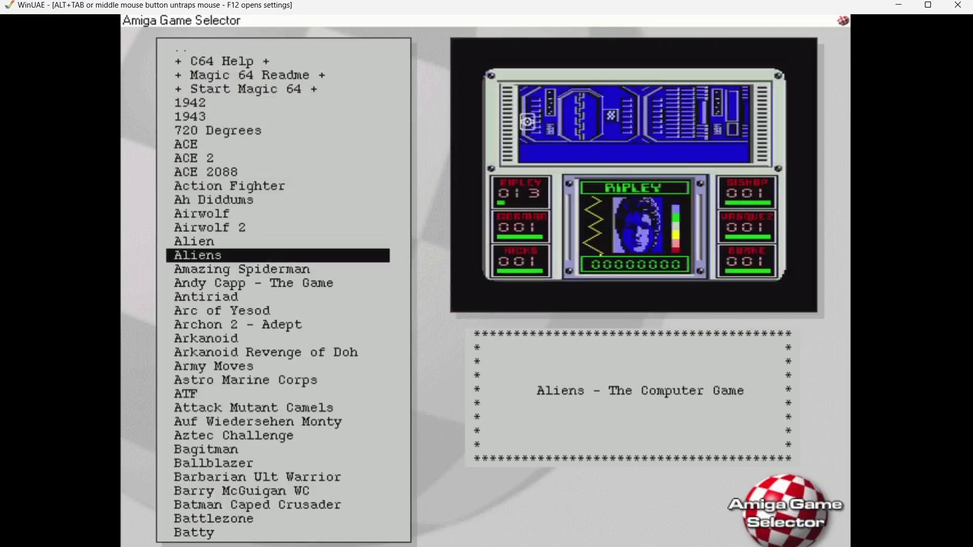
{"action": "key", "text": "Down"}
{"action": "key", "text": "Down"}
{"action": "key", "text": "Down"}
{"action": "key", "text": "Down"}
{"action": "key", "text": "Down"}
{"action": "key", "text": "Down"}
{"action": "key", "text": "Down"}
{"action": "key", "text": "Down"}
{"action": "key", "text": "Down"}
{"action": "key", "text": "Down"}
{"action": "key", "text": "Down"}
{"action": "key", "text": "Down"}
{"action": "key", "text": "Down"}
{"action": "key", "text": "Down"}
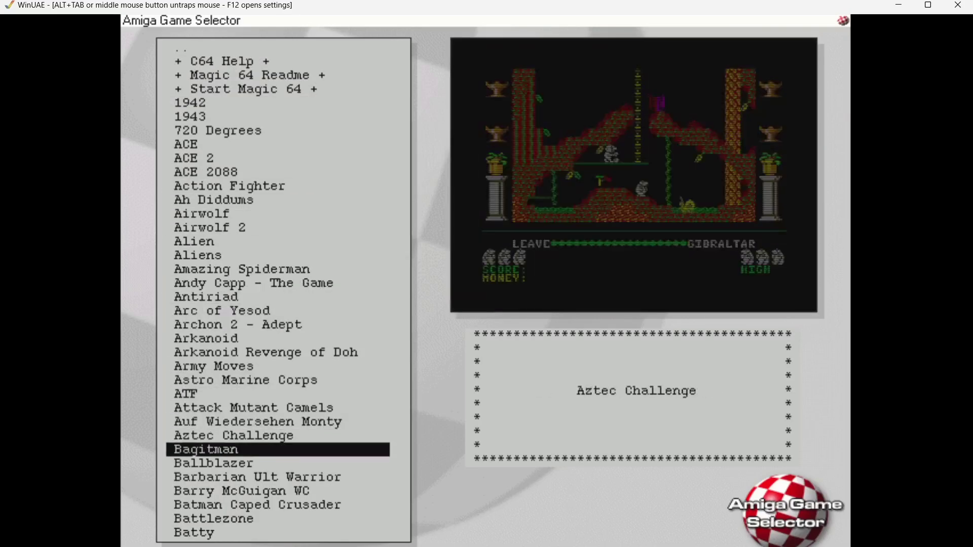
{"action": "key", "text": "Up"}
{"action": "key", "text": "Up"}
{"action": "key", "text": "Down"}
{"action": "key", "text": "Down"}
{"action": "key", "text": "Down"}
{"action": "key", "text": "Down"}
{"action": "key", "text": "Down"}
{"action": "key", "text": "Down"}
{"action": "key", "text": "Down"}
{"action": "key", "text": "Down"}
{"action": "key", "text": "Down"}
{"action": "key", "text": "Down"}
{"action": "key", "text": "Down"}
{"action": "key", "text": "Down"}
{"action": "key", "text": "Down"}
{"action": "key", "text": "Down"}
{"action": "key", "text": "Down"}
{"action": "key", "text": "Down"}
{"action": "key", "text": "Down"}
{"action": "key", "text": "Down"}
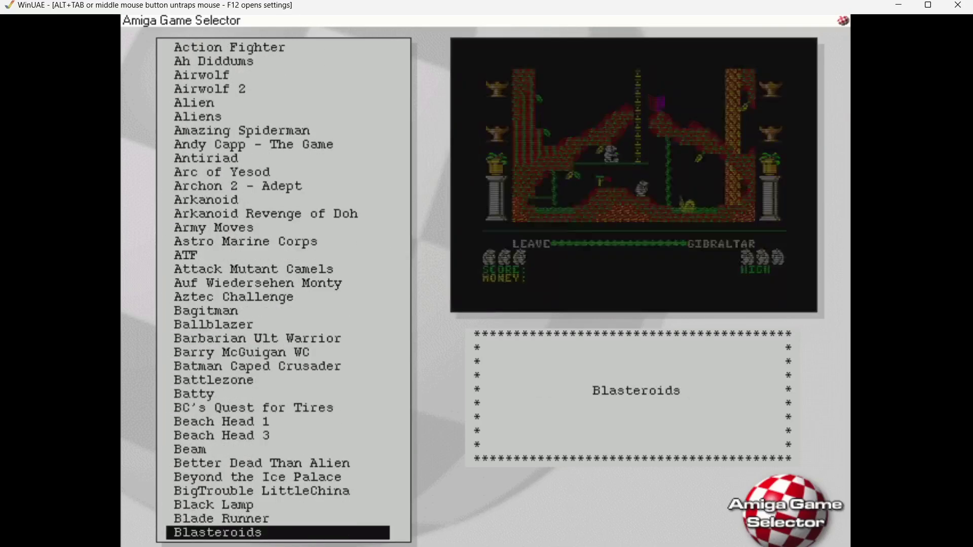
{"action": "key", "text": "Return"}
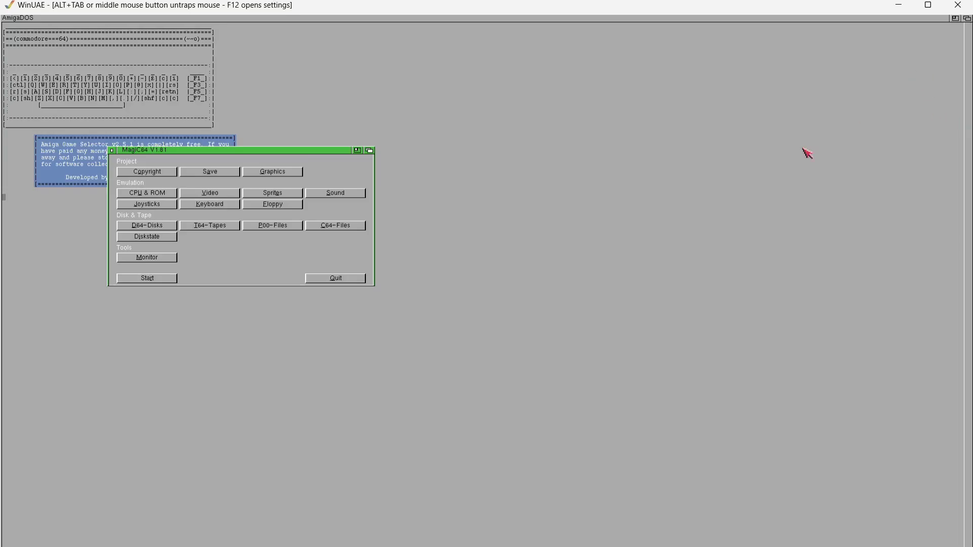
Step: Quit MagiC64 from its V1.81 control window, returning to the Commodore 64 games list
{"action": "left_click", "coordinate": [324, 278]}
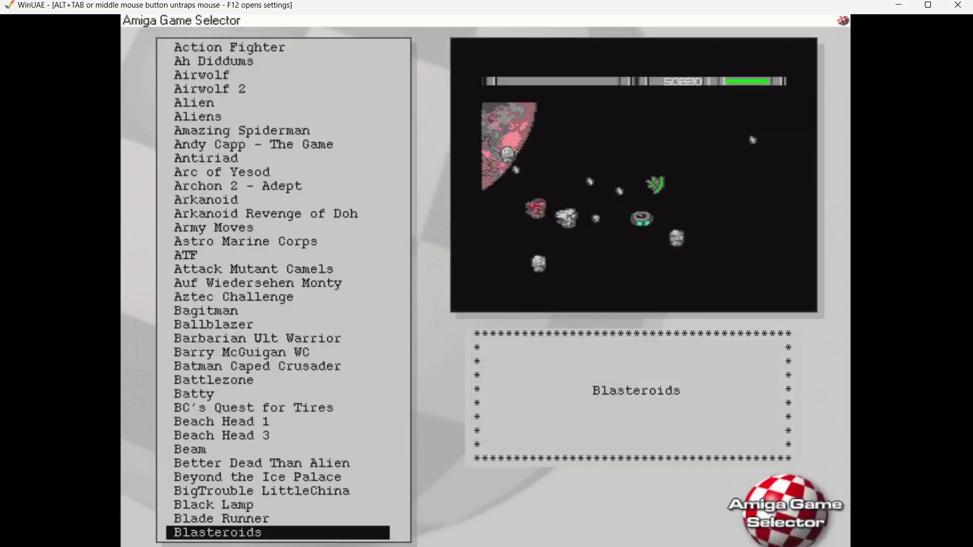
Step: Return to the emulator list and view the Amstrad CPC Start Ami-CPC entry
{"action": "key", "text": "Up"}
{"action": "key", "text": "Up"}
{"action": "key", "text": "Up"}
{"action": "key", "text": "Up"}
{"action": "key", "text": "Up"}
{"action": "key", "text": "Up"}
{"action": "key", "text": "Up"}
{"action": "key", "text": "Up"}
{"action": "key", "text": "Up"}
{"action": "key", "text": "Up"}
{"action": "key", "text": "Up"}
{"action": "key", "text": "Up"}
{"action": "key", "text": "Up"}
{"action": "key", "text": "Up"}
{"action": "key", "text": "Up"}
{"action": "key", "text": "Up"}
{"action": "key", "text": "Up"}
{"action": "key", "text": "Up"}
{"action": "key", "text": "Up"}
{"action": "key", "text": "Up"}
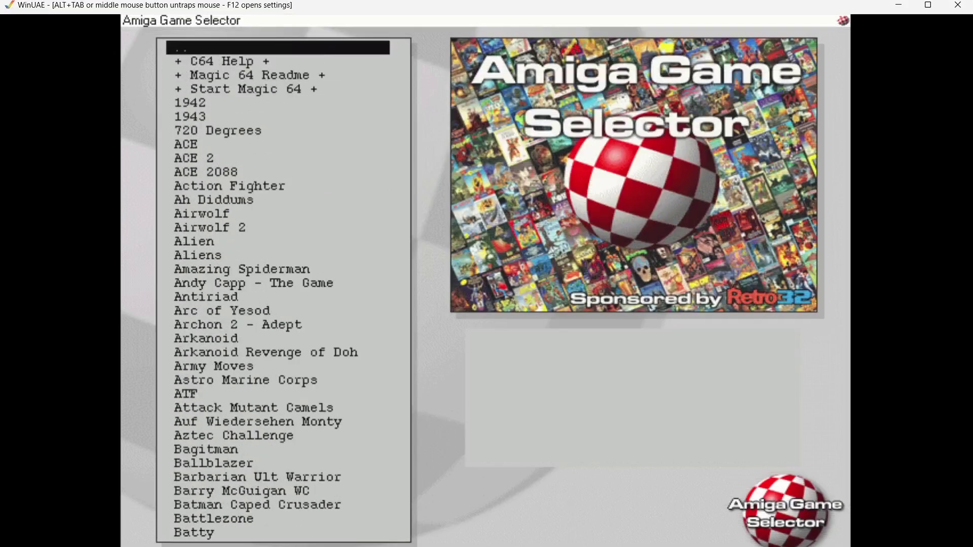
{"action": "key", "text": "Return"}
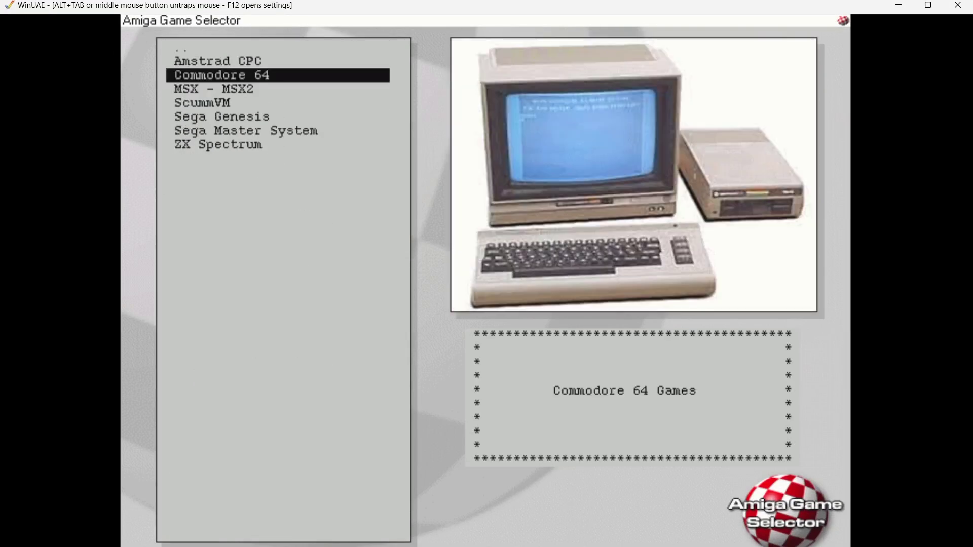
{"action": "key", "text": "Up"}
{"action": "key", "text": "Return"}
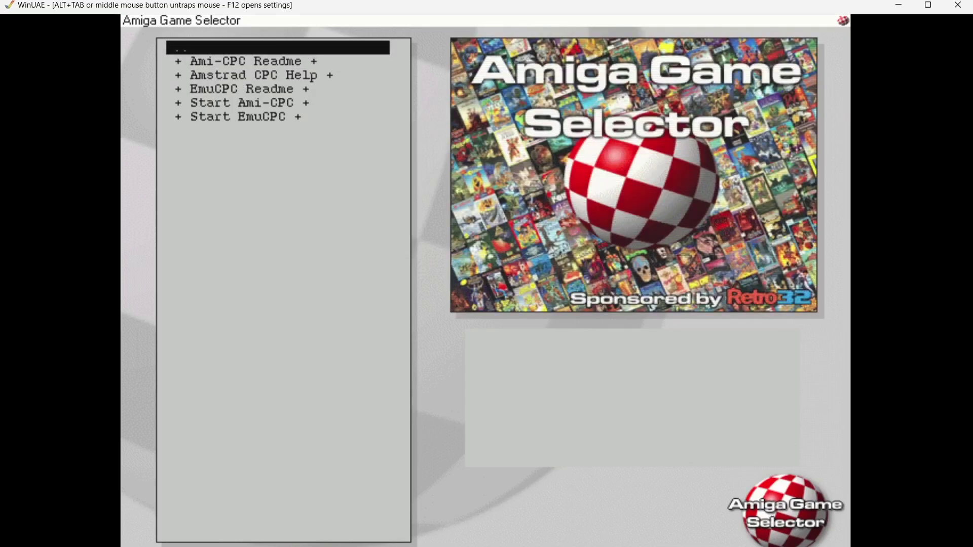
{"action": "key", "text": "Down"}
{"action": "key", "text": "Down"}
{"action": "key", "text": "Down"}
{"action": "key", "text": "Down"}
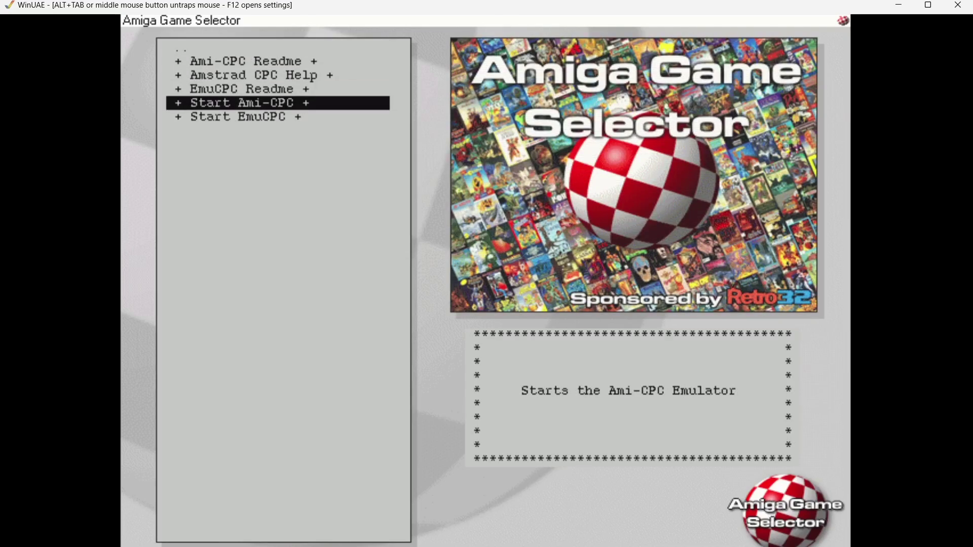
{"action": "key", "text": "Up"}
{"action": "key", "text": "Up"}
{"action": "key", "text": "Up"}
{"action": "key", "text": "Up"}
{"action": "key", "text": "Return"}
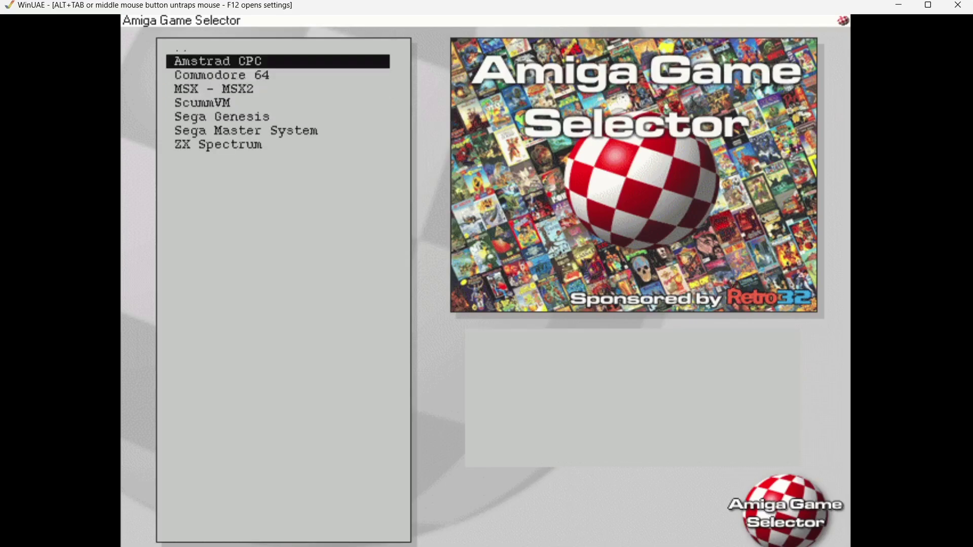
Step: Look inside the MSX - MSX2 entries (Start AmiMSX) and the ScummVM entries
{"action": "key", "text": "Down"}
{"action": "key", "text": "Down"}
{"action": "key", "text": "Return"}
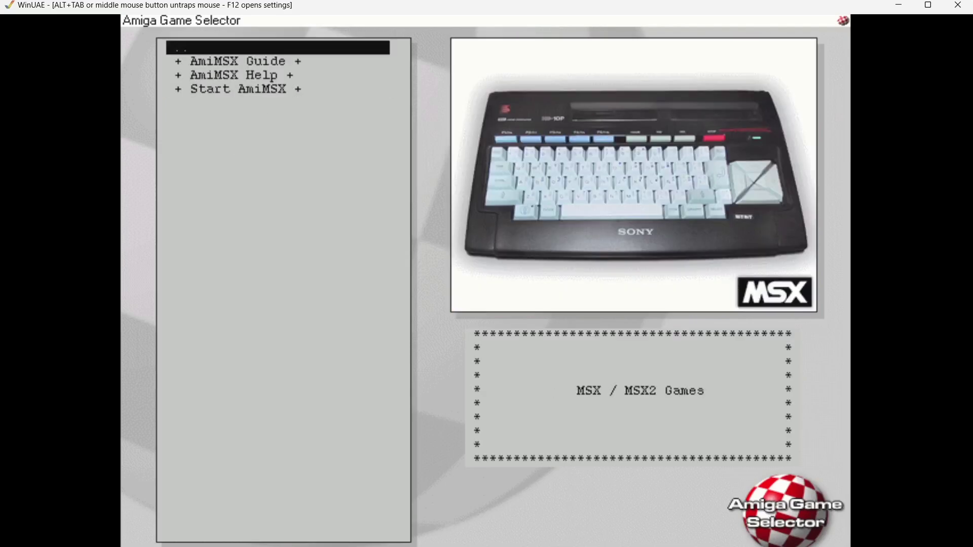
{"action": "key", "text": "Down"}
{"action": "key", "text": "Down"}
{"action": "key", "text": "Down"}
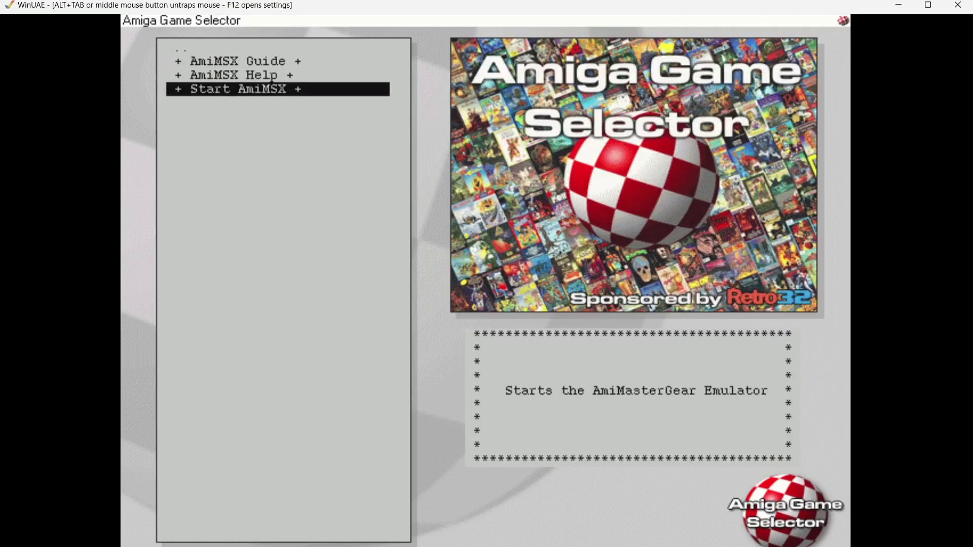
{"action": "key", "text": "Up"}
{"action": "key", "text": "Up"}
{"action": "key", "text": "Up"}
{"action": "key", "text": "Return"}
{"action": "key", "text": "Down"}
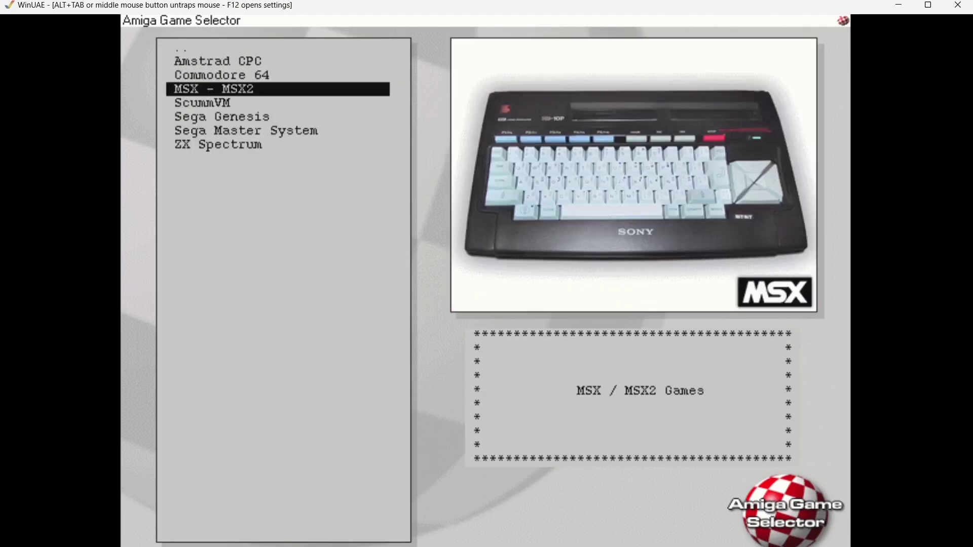
{"action": "key", "text": "Return"}
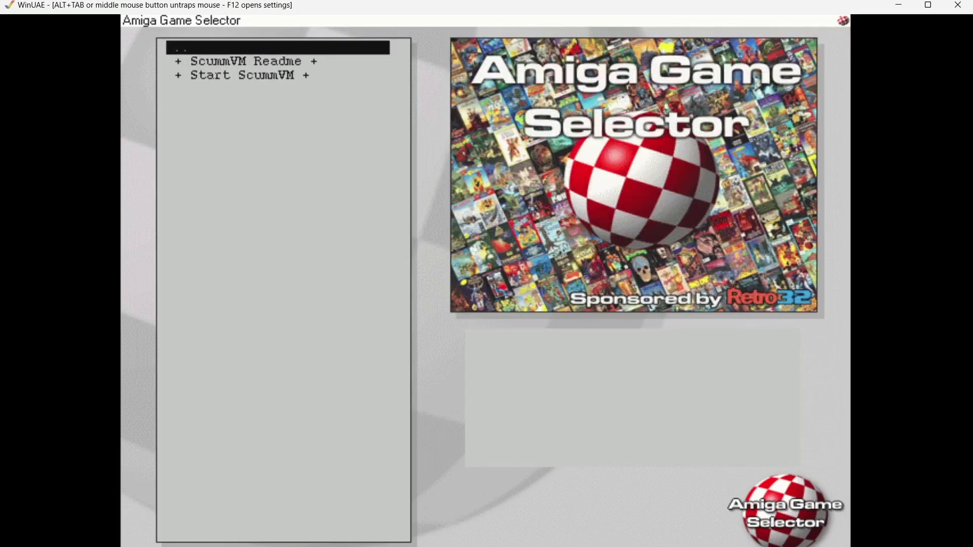
{"action": "key", "text": "Return"}
Step: Check the Sega Genesis and Master System entries, then open the ZX Spectrum games list
{"action": "key", "text": "Down"}
{"action": "key", "text": "Return"}
{"action": "key", "text": "Return"}
{"action": "key", "text": "Down"}
{"action": "key", "text": "Return"}
{"action": "key", "text": "Return"}
{"action": "key", "text": "Down"}
{"action": "key", "text": "Return"}
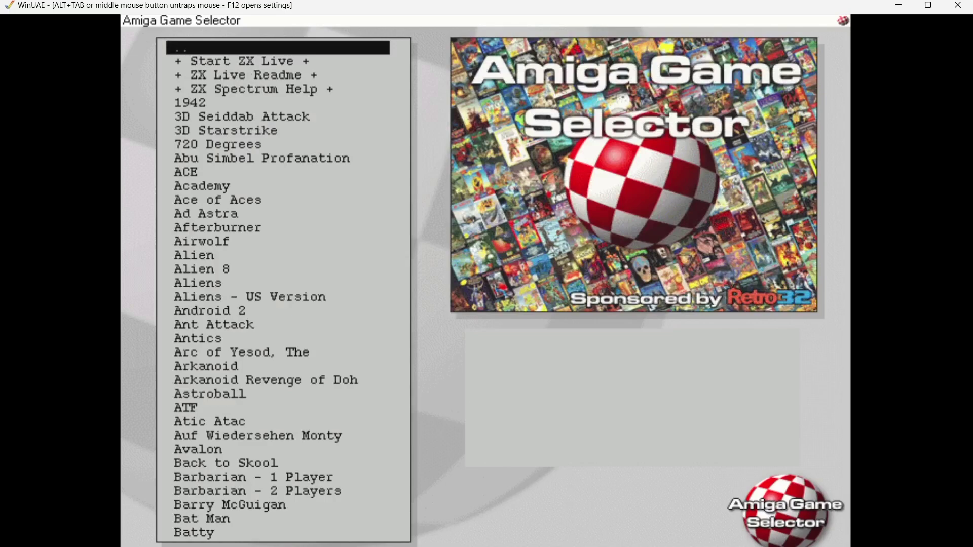
{"action": "key", "text": "Down"}
{"action": "key", "text": "Down"}
{"action": "key", "text": "Down"}
{"action": "key", "text": "Down"}
{"action": "key", "text": "Down"}
{"action": "key", "text": "Down"}
{"action": "key", "text": "Down"}
{"action": "key", "text": "Down"}
{"action": "key", "text": "Down"}
{"action": "key", "text": "Down"}
{"action": "key", "text": "Down"}
{"action": "key", "text": "Down"}
{"action": "key", "text": "Down"}
{"action": "key", "text": "Down"}
{"action": "key", "text": "Down"}
{"action": "key", "text": "Down"}
{"action": "key", "text": "Down"}
{"action": "key", "text": "Down"}
{"action": "key", "text": "Down"}
{"action": "key", "text": "Down"}
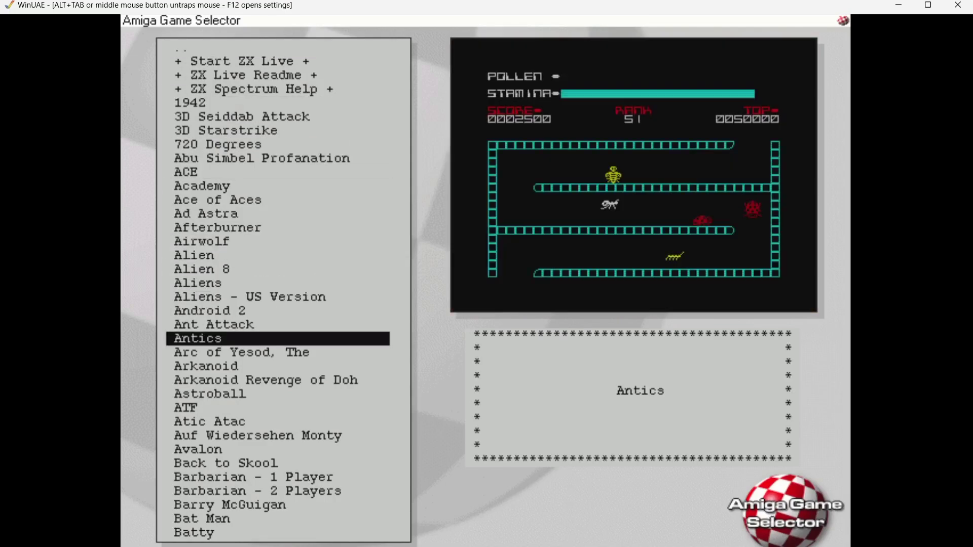
{"action": "key", "text": "Down"}
{"action": "key", "text": "Down"}
{"action": "key", "text": "Down"}
{"action": "key", "text": "Down"}
{"action": "key", "text": "Down"}
{"action": "key", "text": "Down"}
{"action": "key", "text": "Down"}
{"action": "key", "text": "Down"}
{"action": "key", "text": "Down"}
{"action": "key", "text": "Down"}
{"action": "key", "text": "Down"}
{"action": "key", "text": "Down"}
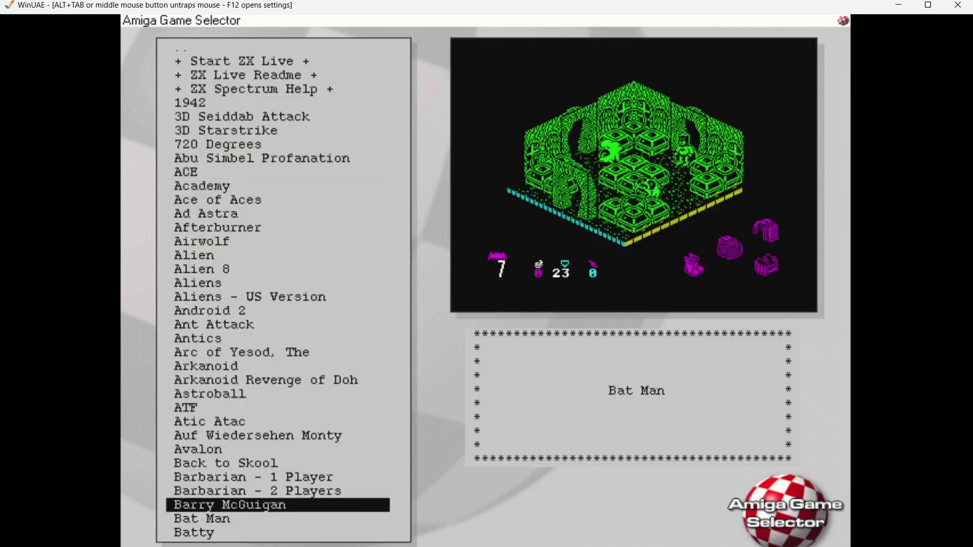
{"action": "key", "text": "Up"}
{"action": "key", "text": "Up"}
{"action": "key", "text": "Up"}
{"action": "key", "text": "Up"}
{"action": "key", "text": "Up"}
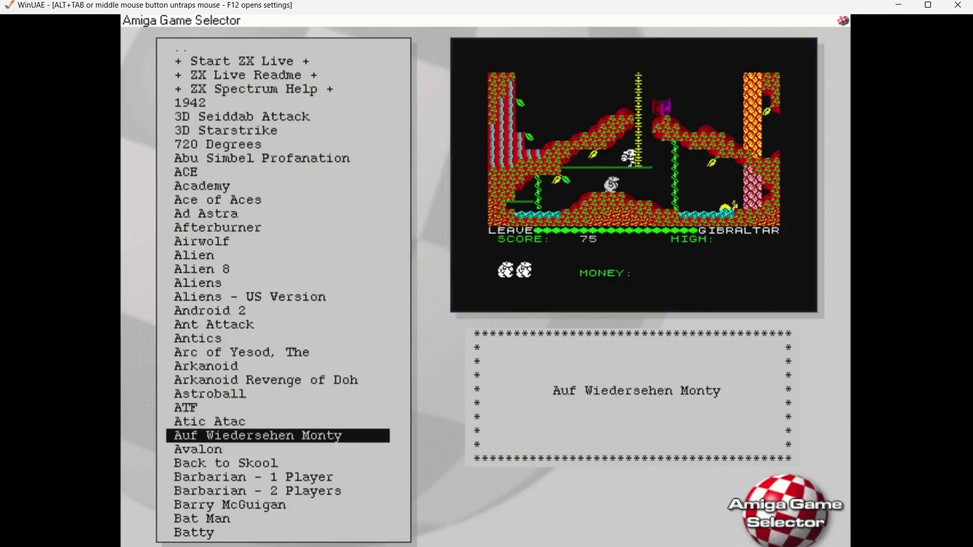
{"action": "key", "text": "Return"}
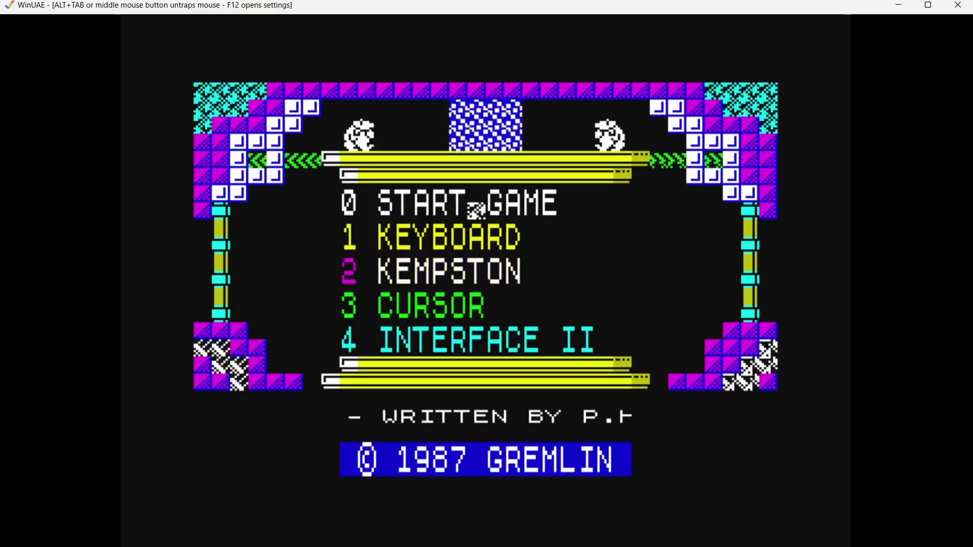
{"action": "key", "text": "Escape"}
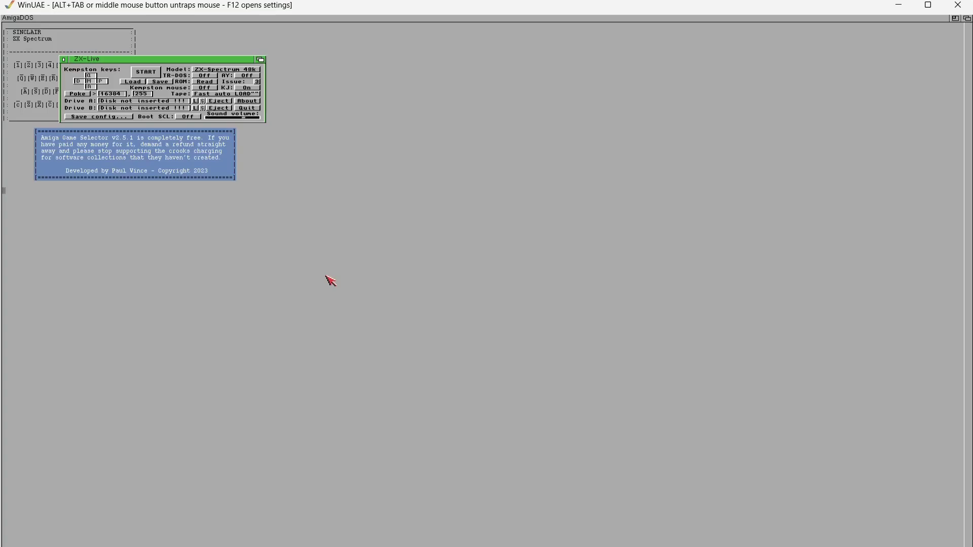
{"action": "left_click", "coordinate": [248, 107]}
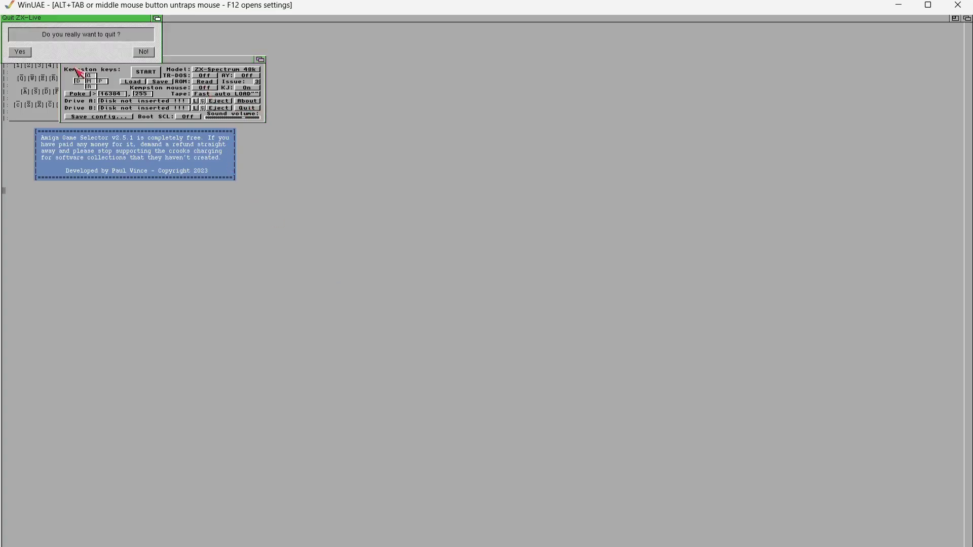
{"action": "left_click", "coordinate": [20, 52]}
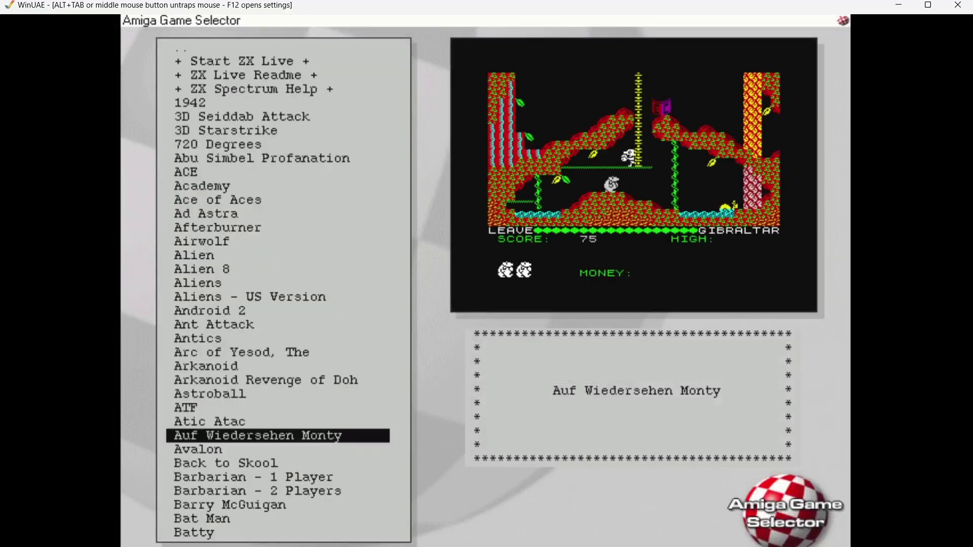
Step: Back out of the ZX Spectrum games and emulators list to the main AGS menu
{"action": "key", "text": "Up"}
{"action": "key", "text": "Up"}
{"action": "key", "text": "Up"}
{"action": "key", "text": "Up"}
{"action": "key", "text": "Up"}
{"action": "key", "text": "Up"}
{"action": "key", "text": "Up"}
{"action": "key", "text": "Up"}
{"action": "key", "text": "Up"}
{"action": "key", "text": "Up"}
{"action": "key", "text": "Up"}
{"action": "key", "text": "Up"}
{"action": "key", "text": "Up"}
{"action": "key", "text": "Up"}
{"action": "key", "text": "Up"}
{"action": "key", "text": "Up"}
{"action": "key", "text": "Up"}
{"action": "key", "text": "Up"}
{"action": "key", "text": "Up"}
{"action": "key", "text": "Up"}
{"action": "key", "text": "Up"}
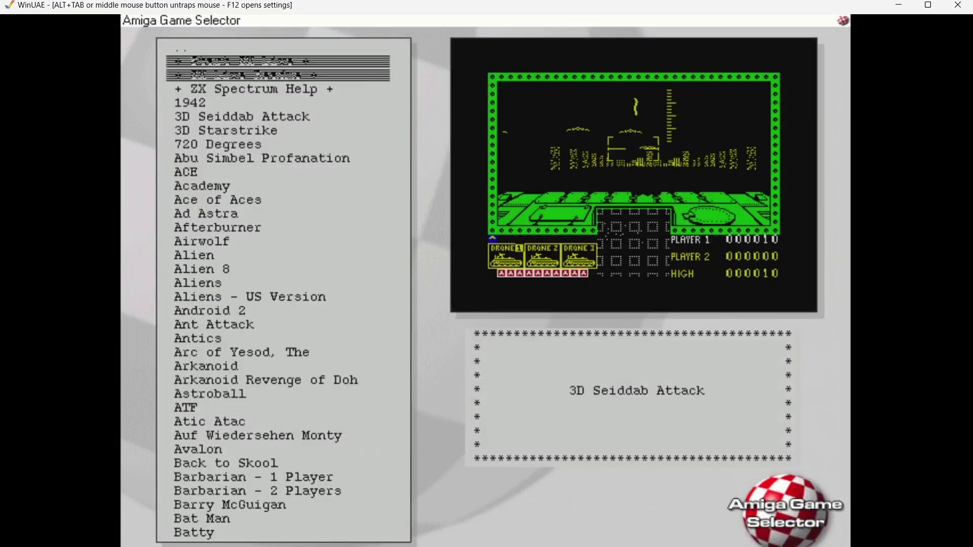
{"action": "key", "text": "Return"}
{"action": "key", "text": "Up"}
{"action": "key", "text": "Up"}
{"action": "key", "text": "Up"}
{"action": "key", "text": "Up"}
{"action": "key", "text": "Up"}
{"action": "key", "text": "Up"}
{"action": "key", "text": "Up"}
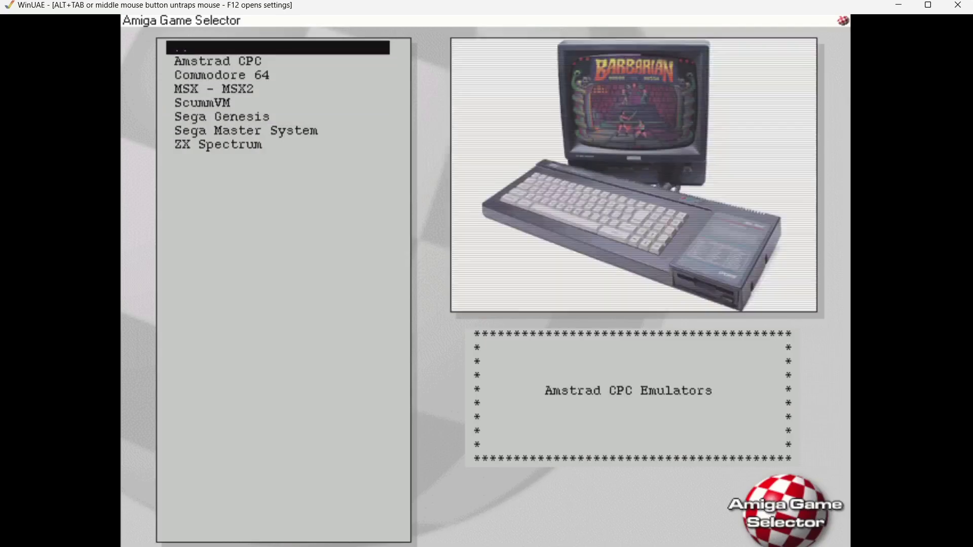
{"action": "key", "text": "Return"}
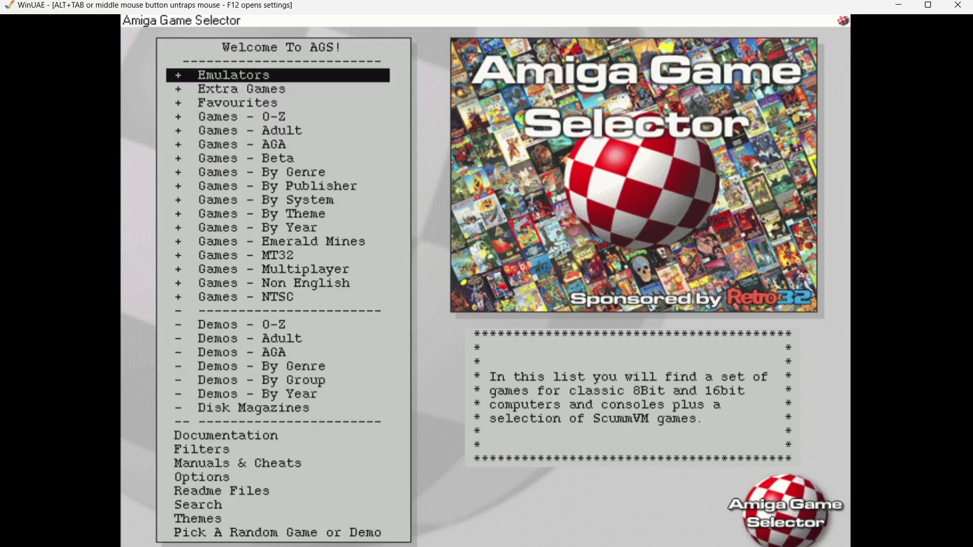
Step: Browse Extra Games, looking at the 0, B and E letter folders
{"action": "key", "text": "Down"}
{"action": "key", "text": "Return"}
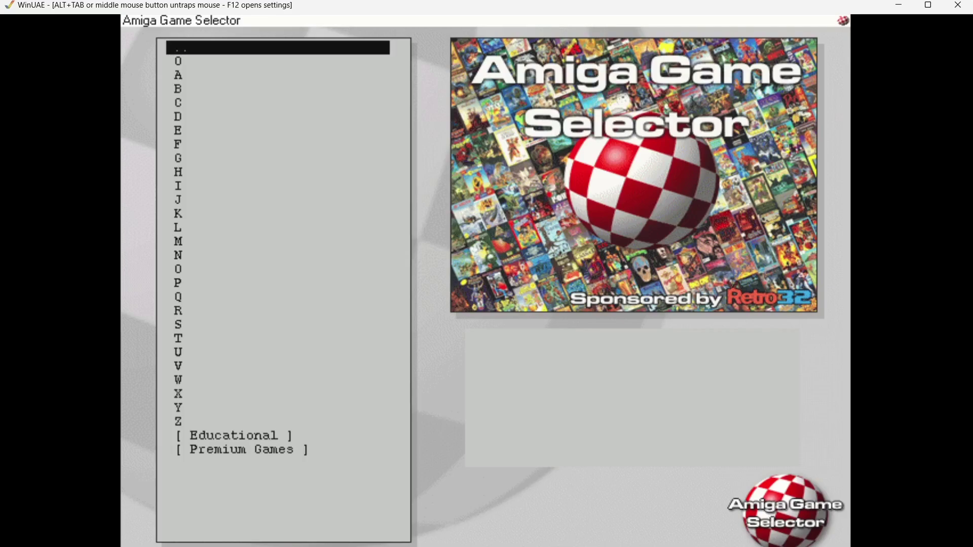
{"action": "key", "text": "Down"}
{"action": "key", "text": "Return"}
{"action": "key", "text": "Return"}
{"action": "key", "text": "Down"}
{"action": "key", "text": "Down"}
{"action": "key", "text": "Down"}
{"action": "key", "text": "Down"}
{"action": "key", "text": "Down"}
{"action": "key", "text": "Down"}
{"action": "key", "text": "Return"}
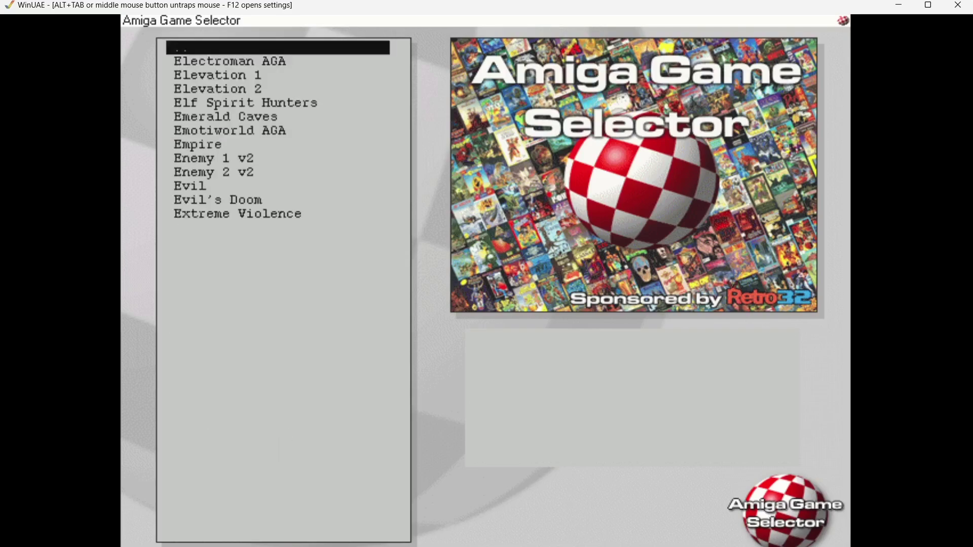
{"action": "key", "text": "Return"}
{"action": "key", "text": "Up"}
{"action": "key", "text": "Up"}
{"action": "key", "text": "Up"}
{"action": "key", "text": "Up"}
{"action": "key", "text": "Up"}
{"action": "key", "text": "Up"}
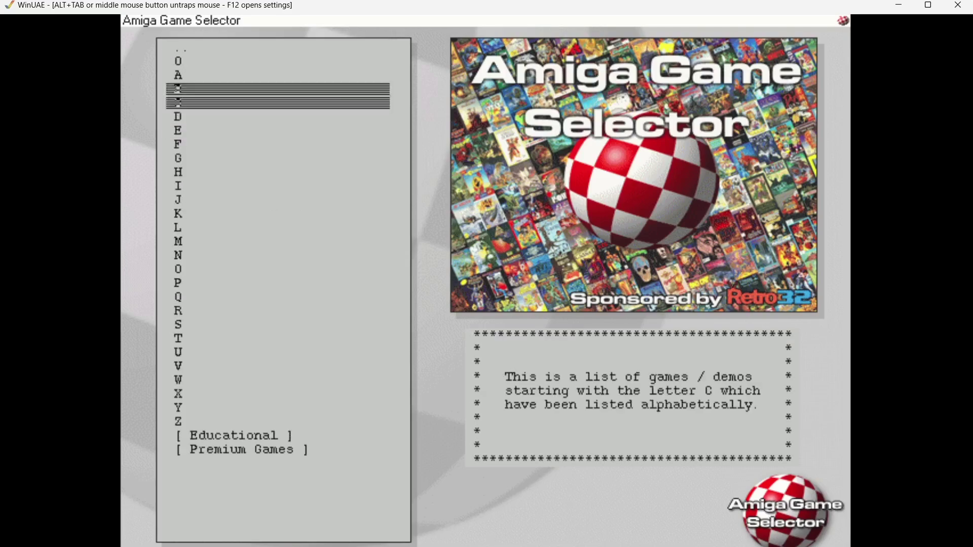
Step: Look through Favourites, return to the main menu and select Games - 0-Z
{"action": "key", "text": "Return"}
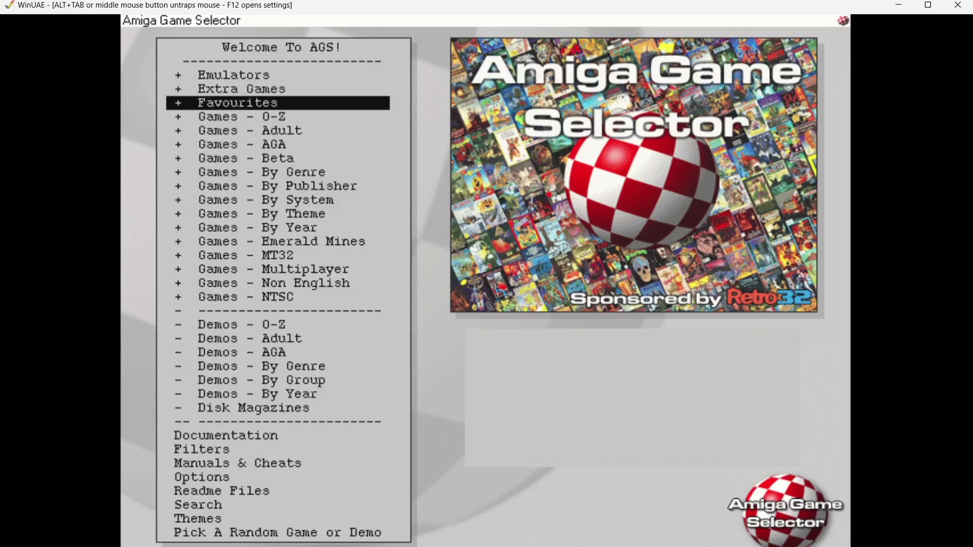
{"action": "key", "text": "Return"}
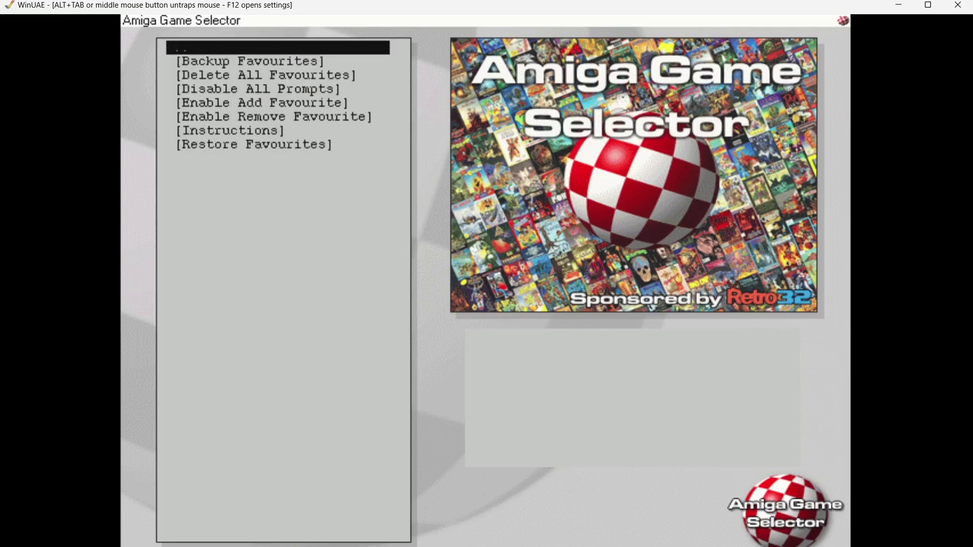
{"action": "key", "text": "Return"}
{"action": "key", "text": "Down"}
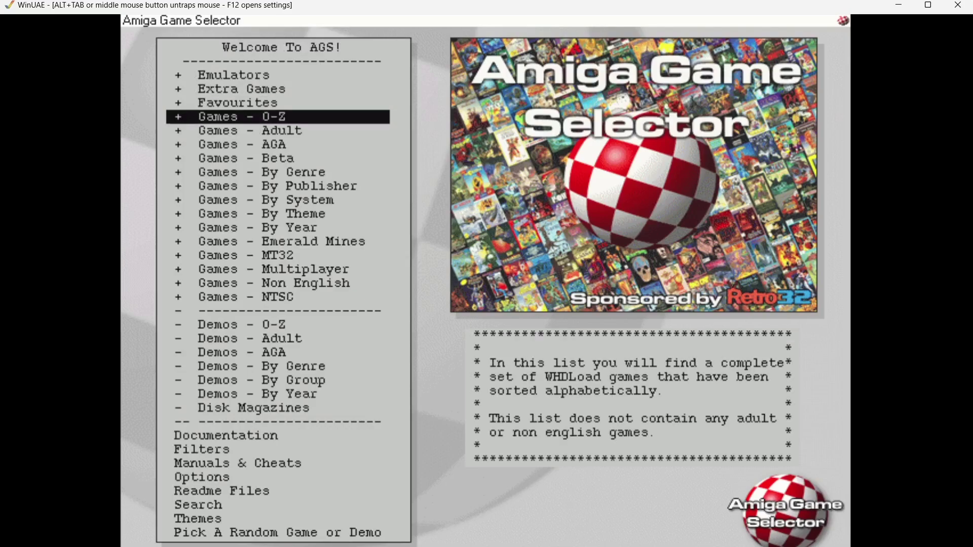
Step: Browse the C games in Games - 0-Z, from Campaign 2 to Chaos Engine 2
{"action": "key", "text": "Return"}
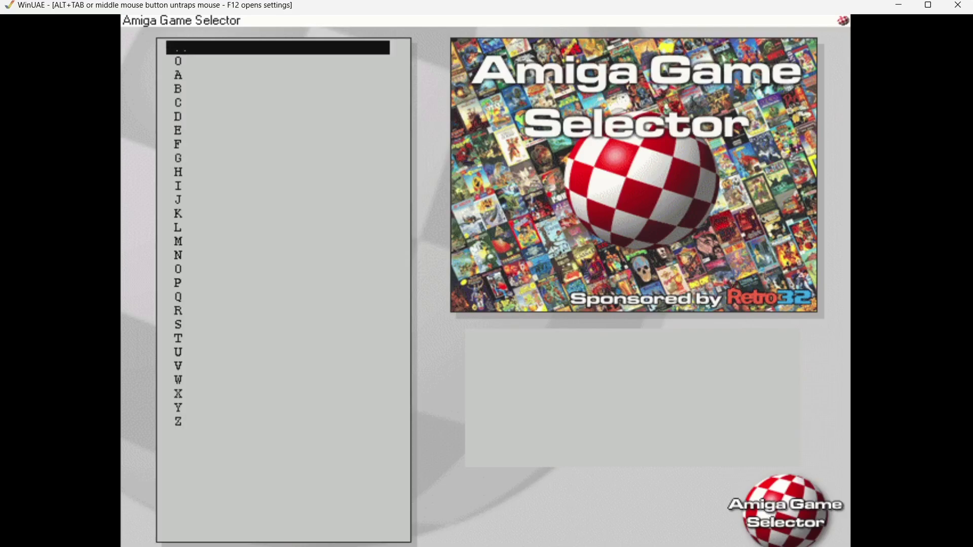
{"action": "key", "text": "Down"}
{"action": "key", "text": "Down"}
{"action": "key", "text": "Down"}
{"action": "key", "text": "Down"}
{"action": "key", "text": "Return"}
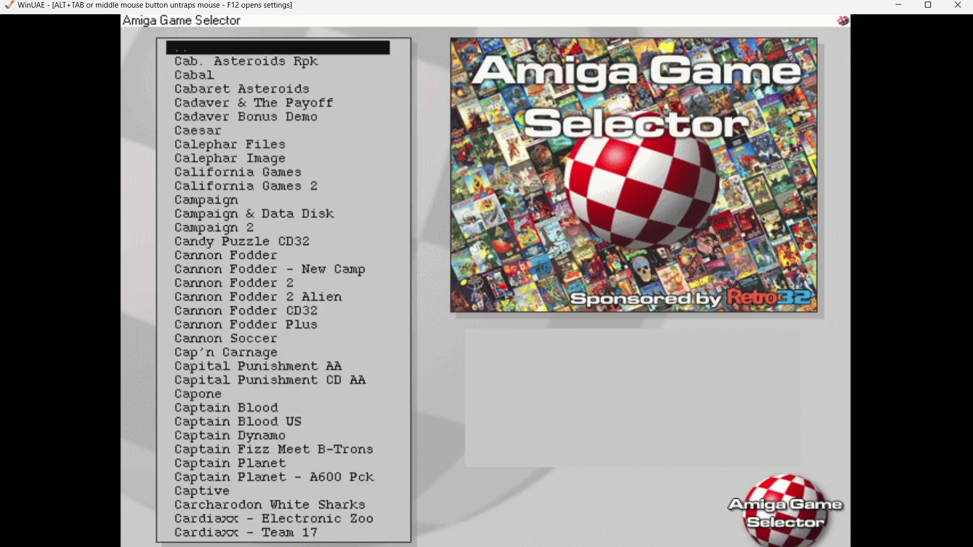
{"action": "key", "text": "Down"}
{"action": "key", "text": "Down"}
{"action": "key", "text": "Down"}
{"action": "key", "text": "Down"}
{"action": "key", "text": "Down"}
{"action": "key", "text": "Down"}
{"action": "key", "text": "Down"}
{"action": "key", "text": "Down"}
{"action": "key", "text": "Down"}
{"action": "key", "text": "Down"}
{"action": "key", "text": "Down"}
{"action": "key", "text": "Down"}
{"action": "key", "text": "Down"}
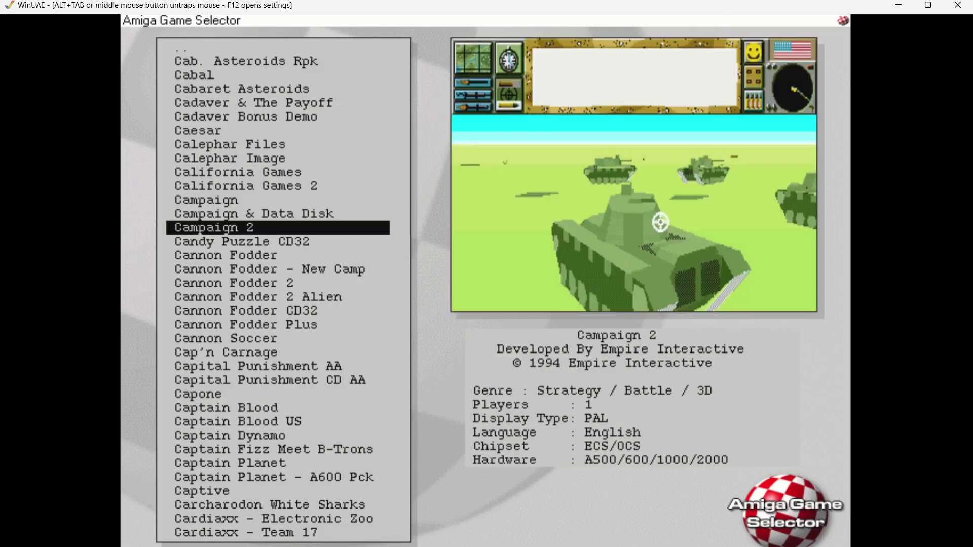
{"action": "key", "text": "Down"}
{"action": "key", "text": "Down"}
{"action": "key", "text": "Down"}
{"action": "key", "text": "Down"}
{"action": "key", "text": "Down"}
{"action": "key", "text": "Down"}
{"action": "key", "text": "Down"}
{"action": "key", "text": "Down"}
{"action": "key", "text": "Down"}
{"action": "key", "text": "Down"}
{"action": "key", "text": "Down"}
{"action": "key", "text": "Down"}
{"action": "key", "text": "Down"}
{"action": "key", "text": "Down"}
{"action": "key", "text": "Down"}
{"action": "key", "text": "Down"}
{"action": "key", "text": "Down"}
{"action": "key", "text": "Down"}
{"action": "key", "text": "Down"}
{"action": "key", "text": "Down"}
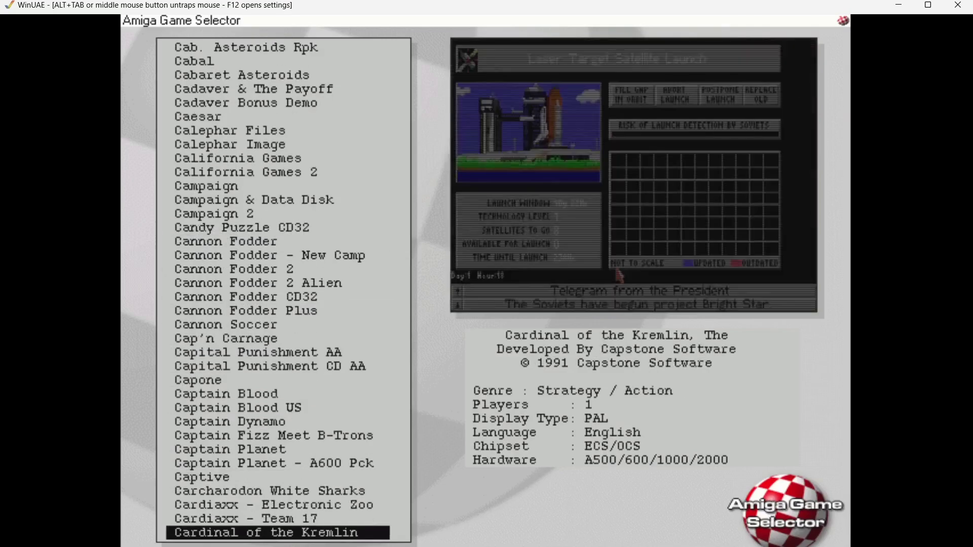
{"action": "key", "text": "Down"}
{"action": "key", "text": "Down"}
{"action": "key", "text": "Down"}
{"action": "key", "text": "Down"}
{"action": "key", "text": "Down"}
{"action": "key", "text": "Down"}
{"action": "key", "text": "Down"}
{"action": "key", "text": "Down"}
{"action": "key", "text": "Down"}
{"action": "key", "text": "Down"}
{"action": "key", "text": "Down"}
{"action": "key", "text": "Down"}
{"action": "key", "text": "Down"}
{"action": "key", "text": "Down"}
{"action": "key", "text": "Down"}
{"action": "key", "text": "Down"}
{"action": "key", "text": "Down"}
{"action": "key", "text": "Down"}
{"action": "key", "text": "Down"}
{"action": "key", "text": "Down"}
{"action": "key", "text": "Down"}
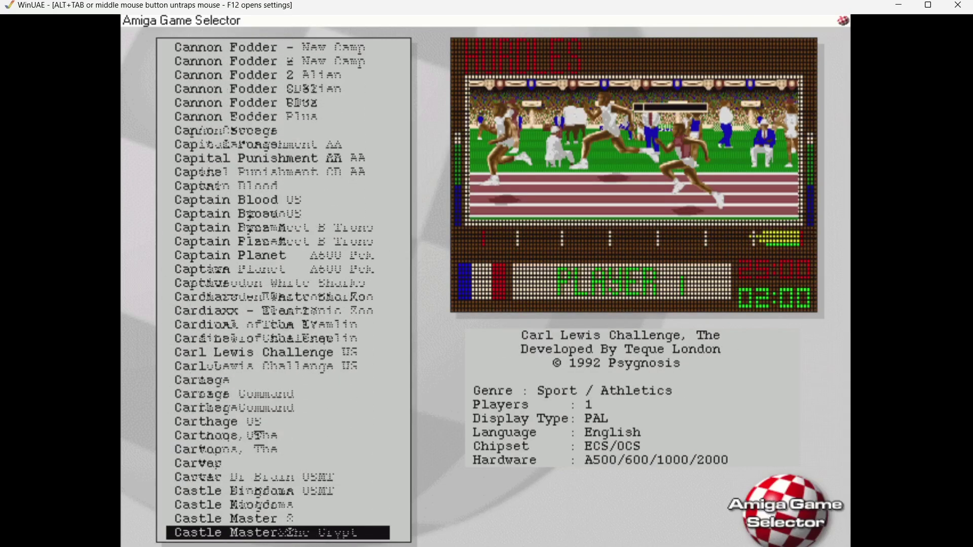
{"action": "key", "text": "Down"}
{"action": "key", "text": "Down"}
{"action": "key", "text": "Down"}
{"action": "key", "text": "Down"}
{"action": "key", "text": "Down"}
{"action": "key", "text": "Down"}
{"action": "key", "text": "Down"}
{"action": "key", "text": "Down"}
{"action": "key", "text": "Down"}
{"action": "key", "text": "Down"}
{"action": "key", "text": "Down"}
{"action": "key", "text": "Down"}
{"action": "key", "text": "Down"}
{"action": "key", "text": "Down"}
{"action": "key", "text": "Down"}
{"action": "key", "text": "Down"}
{"action": "key", "text": "Down"}
{"action": "key", "text": "Down"}
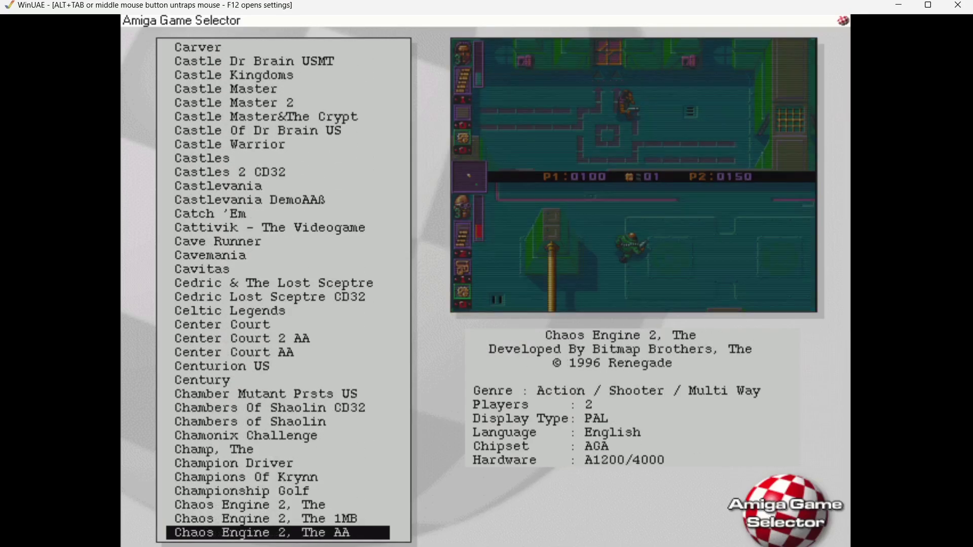
{"action": "key", "text": "Down"}
{"action": "key", "text": "Down"}
{"action": "key", "text": "Down"}
{"action": "key", "text": "Down"}
{"action": "key", "text": "Down"}
{"action": "key", "text": "Down"}
{"action": "key", "text": "Down"}
{"action": "key", "text": "Down"}
{"action": "key", "text": "Down"}
{"action": "key", "text": "Down"}
{"action": "key", "text": "Down"}
{"action": "key", "text": "Down"}
{"action": "key", "text": "Down"}
{"action": "key", "text": "Down"}
{"action": "key", "text": "Down"}
{"action": "key", "text": "Down"}
{"action": "key", "text": "Down"}
{"action": "key", "text": "Down"}
{"action": "key", "text": "Up"}
{"action": "key", "text": "Up"}
{"action": "key", "text": "Up"}
{"action": "key", "text": "Up"}
{"action": "key", "text": "Up"}
{"action": "key", "text": "Up"}
{"action": "key", "text": "Up"}
{"action": "key", "text": "Up"}
{"action": "key", "text": "Up"}
{"action": "key", "text": "Up"}
{"action": "key", "text": "Up"}
{"action": "key", "text": "Up"}
{"action": "key", "text": "Up"}
{"action": "key", "text": "Up"}
{"action": "key", "text": "Up"}
{"action": "key", "text": "Up"}
{"action": "key", "text": "Up"}
{"action": "key", "text": "Up"}
{"action": "key", "text": "Up"}
{"action": "key", "text": "Up"}
{"action": "key", "text": "Down"}
{"action": "key", "text": "Down"}
{"action": "key", "text": "Up"}
{"action": "key", "text": "Up"}
{"action": "key", "text": "Up"}
{"action": "key", "text": "Up"}
{"action": "key", "text": "Up"}
{"action": "key", "text": "Up"}
{"action": "key", "text": "Up"}
{"action": "key", "text": "Up"}
{"action": "key", "text": "Up"}
{"action": "key", "text": "Up"}
{"action": "key", "text": "Up"}
{"action": "key", "text": "Up"}
{"action": "key", "text": "Up"}
{"action": "key", "text": "Up"}
{"action": "key", "text": "Up"}
{"action": "key", "text": "Up"}
{"action": "key", "text": "Up"}
{"action": "key", "text": "Up"}
{"action": "key", "text": "Up"}
{"action": "key", "text": "Up"}
{"action": "key", "text": "Up"}
{"action": "key", "text": "Up"}
{"action": "key", "text": "Up"}
{"action": "key", "text": "Up"}
{"action": "key", "text": "Up"}
{"action": "key", "text": "Up"}
{"action": "key", "text": "Up"}
{"action": "key", "text": "Up"}
{"action": "key", "text": "Up"}
{"action": "key", "text": "Up"}
{"action": "key", "text": "Up"}
{"action": "key", "text": "Up"}
{"action": "key", "text": "Up"}
{"action": "key", "text": "Up"}
{"action": "key", "text": "Up"}
{"action": "key", "text": "Up"}
{"action": "key", "text": "Up"}
{"action": "key", "text": "Up"}
{"action": "key", "text": "Up"}
{"action": "key", "text": "Up"}
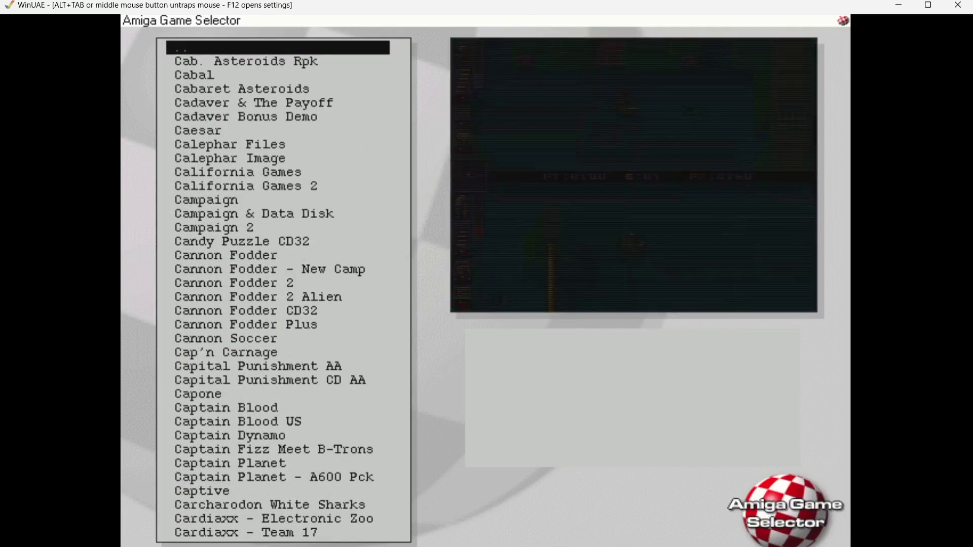
{"action": "key", "text": "Return"}
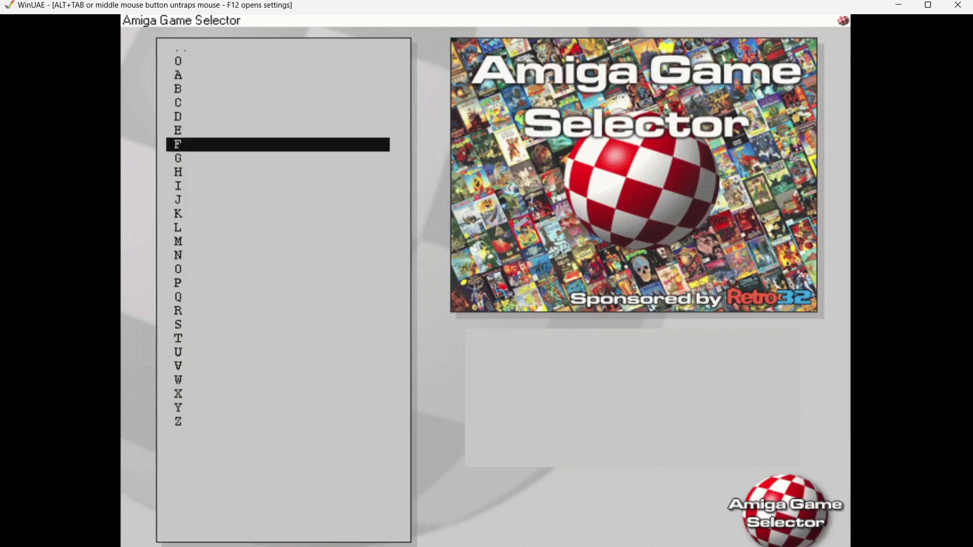
Step: Browse the F games, including Firehawk, Federation Quest 1, Feud and Feudal Lords
{"action": "key", "text": "Return"}
{"action": "key", "text": "Down"}
{"action": "key", "text": "Down"}
{"action": "key", "text": "Down"}
{"action": "key", "text": "Down"}
{"action": "key", "text": "Down"}
{"action": "key", "text": "Down"}
{"action": "key", "text": "Down"}
{"action": "key", "text": "Down"}
{"action": "key", "text": "Down"}
{"action": "key", "text": "Down"}
{"action": "key", "text": "Down"}
{"action": "key", "text": "Down"}
{"action": "key", "text": "Down"}
{"action": "key", "text": "Down"}
{"action": "key", "text": "Down"}
{"action": "key", "text": "Down"}
{"action": "key", "text": "Down"}
{"action": "key", "text": "Down"}
{"action": "key", "text": "Down"}
{"action": "key", "text": "Down"}
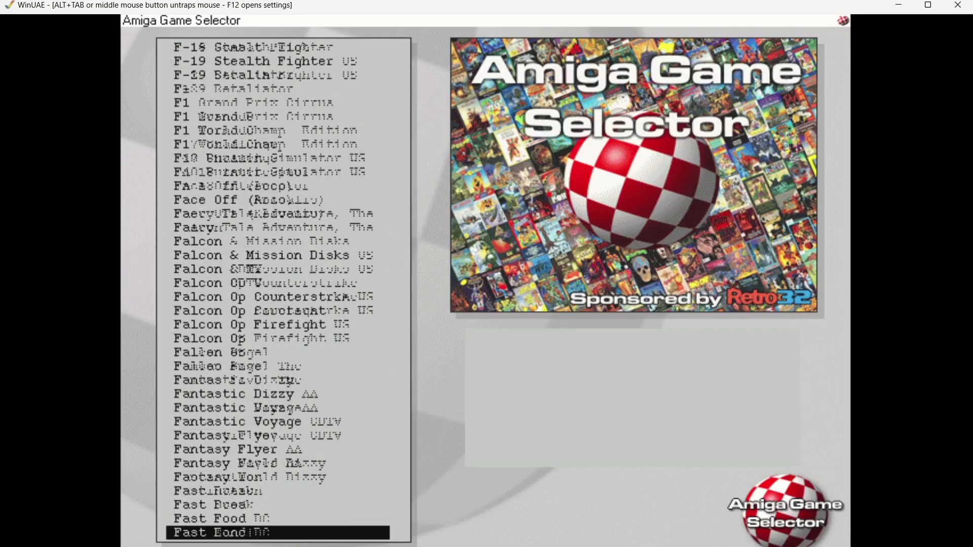
{"action": "key", "text": "Down"}
{"action": "key", "text": "Down"}
{"action": "key", "text": "Down"}
{"action": "key", "text": "Down"}
{"action": "key", "text": "Down"}
{"action": "key", "text": "Down"}
{"action": "key", "text": "Down"}
{"action": "key", "text": "Down"}
{"action": "key", "text": "Down"}
{"action": "key", "text": "Down"}
{"action": "key", "text": "Down"}
{"action": "key", "text": "Down"}
{"action": "key", "text": "Down"}
{"action": "key", "text": "Down"}
{"action": "key", "text": "Down"}
{"action": "key", "text": "Down"}
{"action": "key", "text": "Down"}
{"action": "key", "text": "Down"}
{"action": "key", "text": "Down"}
{"action": "key", "text": "Down"}
{"action": "key", "text": "Up"}
{"action": "key", "text": "Up"}
{"action": "key", "text": "Up"}
{"action": "key", "text": "Up"}
{"action": "key", "text": "Up"}
{"action": "key", "text": "Up"}
{"action": "key", "text": "Up"}
{"action": "key", "text": "Up"}
{"action": "key", "text": "Up"}
{"action": "key", "text": "Up"}
{"action": "key", "text": "Up"}
{"action": "key", "text": "Up"}
{"action": "key", "text": "Up"}
{"action": "key", "text": "Up"}
{"action": "key", "text": "Up"}
{"action": "key", "text": "Up"}
{"action": "key", "text": "Up"}
{"action": "key", "text": "Up"}
{"action": "key", "text": "Up"}
{"action": "key", "text": "Up"}
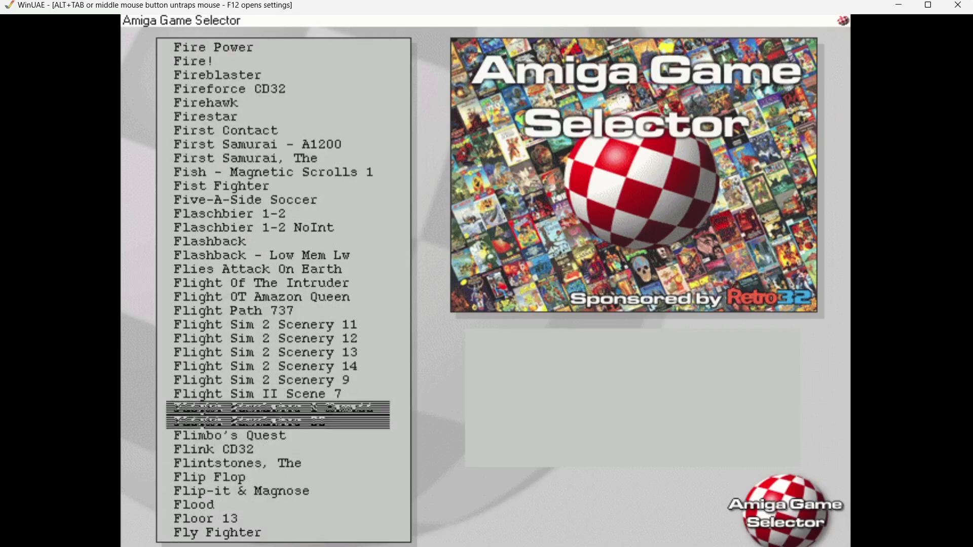
{"action": "key", "text": "Up"}
{"action": "key", "text": "Up"}
{"action": "key", "text": "Up"}
{"action": "key", "text": "Up"}
{"action": "key", "text": "Up"}
{"action": "key", "text": "Up"}
{"action": "key", "text": "Up"}
{"action": "key", "text": "Up"}
{"action": "key", "text": "Up"}
{"action": "key", "text": "Up"}
{"action": "key", "text": "Up"}
{"action": "key", "text": "Up"}
{"action": "key", "text": "Up"}
{"action": "key", "text": "Up"}
{"action": "key", "text": "Up"}
{"action": "key", "text": "Up"}
{"action": "key", "text": "Up"}
{"action": "key", "text": "Up"}
{"action": "key", "text": "Up"}
{"action": "key", "text": "Up"}
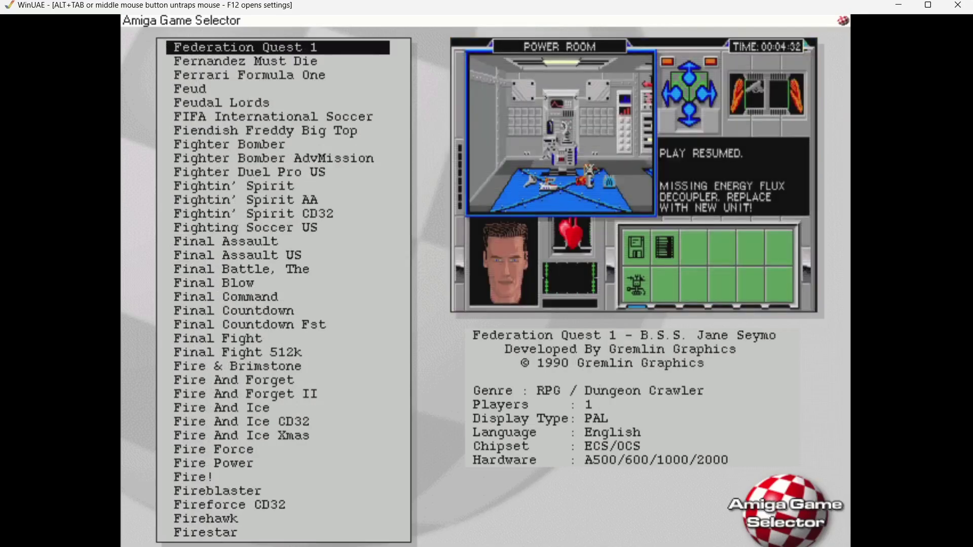
{"action": "key", "text": "Down"}
{"action": "key", "text": "Down"}
{"action": "key", "text": "Down"}
{"action": "key", "text": "Down"}
{"action": "key", "text": "Up"}
{"action": "key", "text": "Up"}
{"action": "key", "text": "Up"}
{"action": "key", "text": "Up"}
{"action": "key", "text": "Up"}
{"action": "key", "text": "Up"}
{"action": "key", "text": "Up"}
{"action": "key", "text": "Up"}
{"action": "key", "text": "Up"}
{"action": "key", "text": "Up"}
{"action": "key", "text": "Up"}
{"action": "key", "text": "Up"}
{"action": "key", "text": "Up"}
{"action": "key", "text": "Up"}
{"action": "key", "text": "Up"}
{"action": "key", "text": "Up"}
{"action": "key", "text": "Up"}
{"action": "key", "text": "Up"}
{"action": "key", "text": "Up"}
{"action": "key", "text": "Up"}
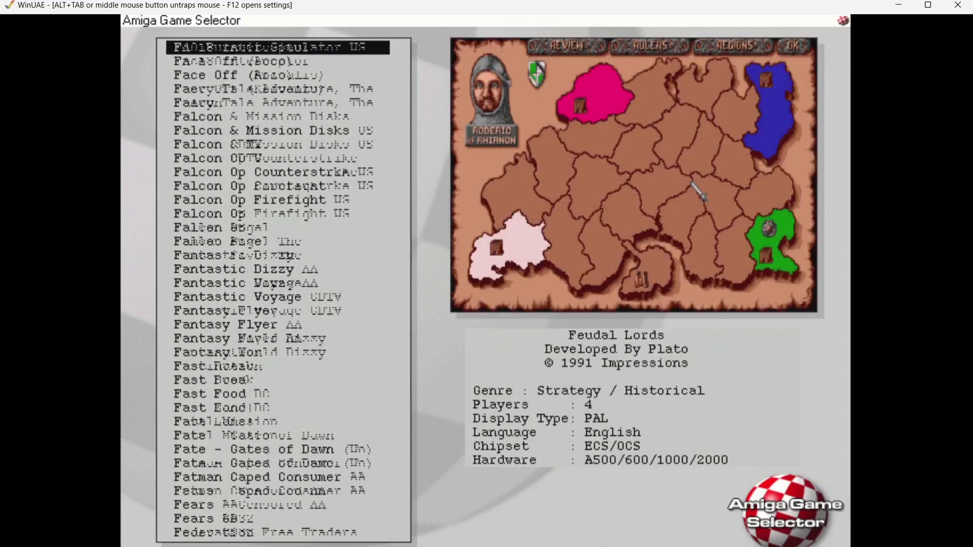
{"action": "key", "text": "Return"}
Step: Open the G games and highlight Gods, passing Gloom DemoAA and Gobliins 2
{"action": "key", "text": "Down"}
{"action": "key", "text": "Down"}
{"action": "key", "text": "Down"}
{"action": "key", "text": "Down"}
{"action": "key", "text": "Up"}
{"action": "key", "text": "Up"}
{"action": "key", "text": "Up"}
{"action": "key", "text": "Up"}
{"action": "key", "text": "Return"}
{"action": "key", "text": "Down"}
{"action": "key", "text": "Down"}
{"action": "key", "text": "Down"}
{"action": "key", "text": "Down"}
{"action": "key", "text": "Down"}
{"action": "key", "text": "Down"}
{"action": "key", "text": "Down"}
{"action": "key", "text": "Down"}
{"action": "key", "text": "Down"}
{"action": "key", "text": "Down"}
{"action": "key", "text": "Down"}
{"action": "key", "text": "Down"}
{"action": "key", "text": "Down"}
{"action": "key", "text": "Down"}
{"action": "key", "text": "Down"}
{"action": "key", "text": "Down"}
{"action": "key", "text": "Down"}
{"action": "key", "text": "Down"}
{"action": "key", "text": "Down"}
{"action": "key", "text": "Down"}
{"action": "key", "text": "Down"}
{"action": "key", "text": "Down"}
{"action": "key", "text": "Down"}
{"action": "key", "text": "Down"}
{"action": "key", "text": "Down"}
{"action": "key", "text": "Down"}
{"action": "key", "text": "Down"}
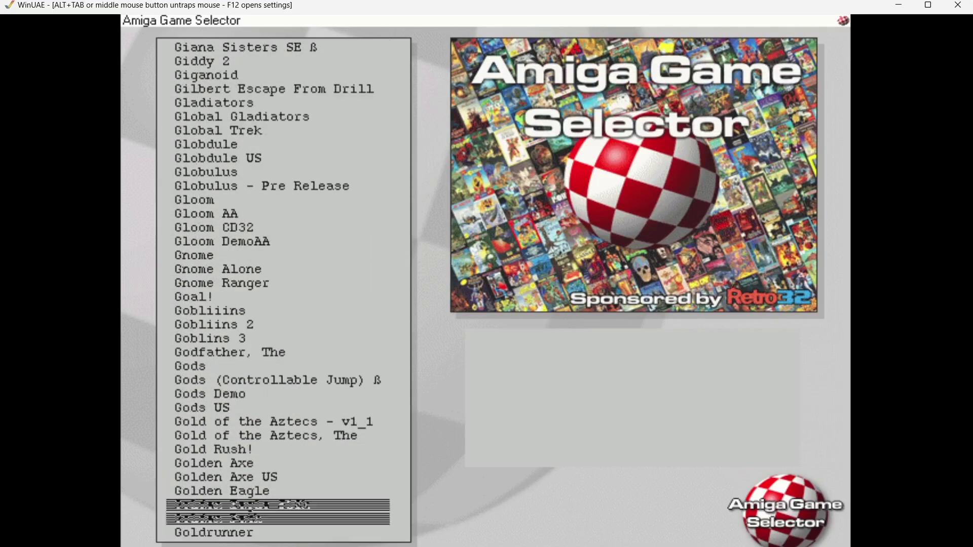
{"action": "key", "text": "Up"}
{"action": "key", "text": "Up"}
{"action": "key", "text": "Up"}
{"action": "key", "text": "Up"}
{"action": "key", "text": "Up"}
{"action": "key", "text": "Up"}
{"action": "key", "text": "Up"}
{"action": "key", "text": "Up"}
{"action": "key", "text": "Up"}
{"action": "key", "text": "Up"}
{"action": "key", "text": "Up"}
{"action": "key", "text": "Up"}
{"action": "key", "text": "Up"}
{"action": "key", "text": "Up"}
{"action": "key", "text": "Up"}
{"action": "key", "text": "Up"}
{"action": "key", "text": "Up"}
{"action": "key", "text": "Up"}
{"action": "key", "text": "Up"}
{"action": "key", "text": "Up"}
{"action": "key", "text": "Down"}
{"action": "key", "text": "Down"}
{"action": "key", "text": "Down"}
{"action": "key", "text": "Down"}
{"action": "key", "text": "Down"}
{"action": "key", "text": "Down"}
{"action": "key", "text": "Down"}
{"action": "key", "text": "Down"}
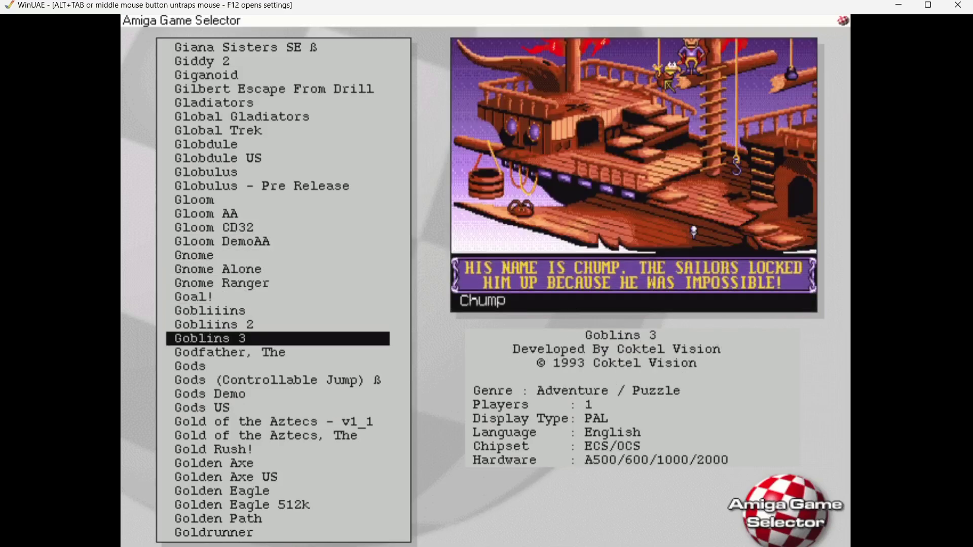
{"action": "key", "text": "Up"}
{"action": "key", "text": "Down"}
{"action": "key", "text": "Down"}
{"action": "key", "text": "Down"}
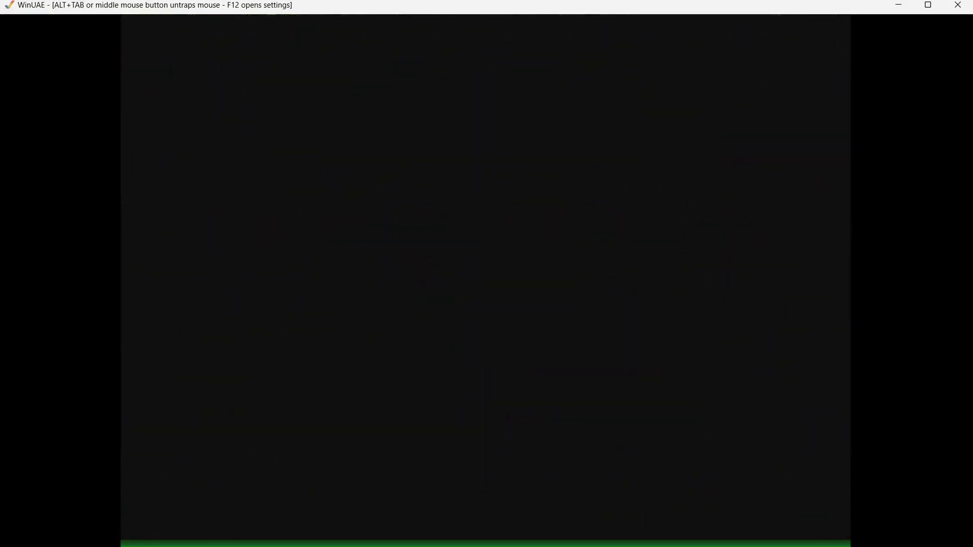
Step: Walk the hero right past the ladder and knife the first enemy
{"action": "key", "text": "Right"}
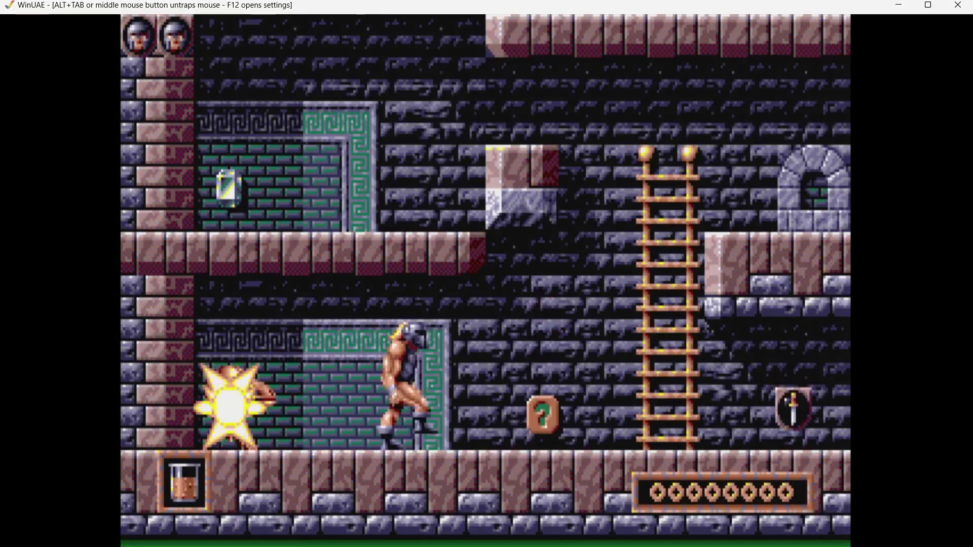
{"action": "key", "text": "Right"}
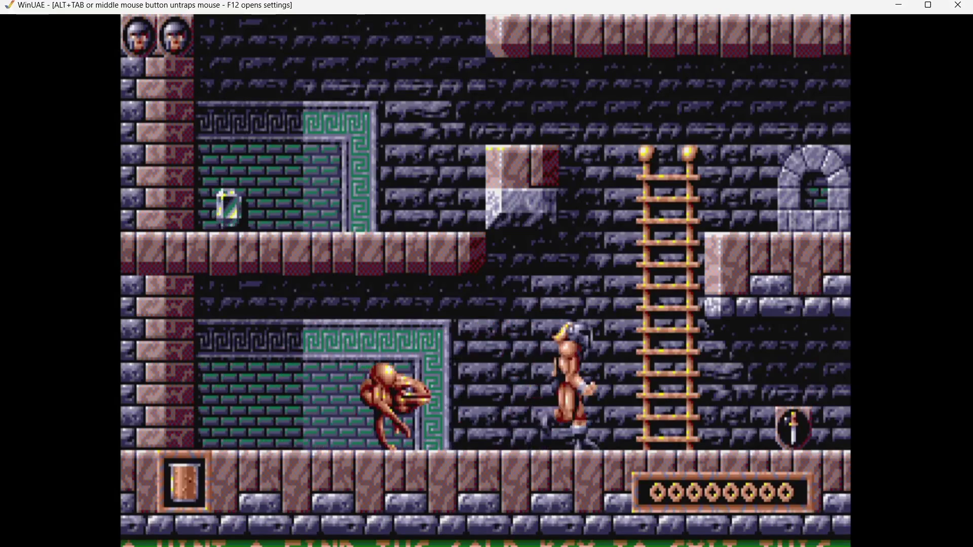
{"action": "key", "text": "Right"}
{"action": "key", "text": "Left"}
{"action": "key", "text": "Control_R"}
{"action": "key", "text": "Control_R"}
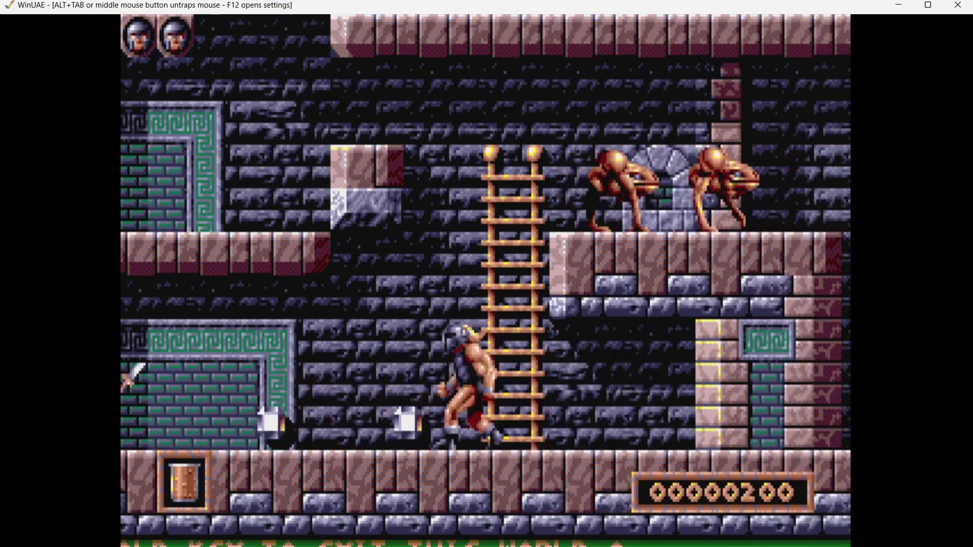
Step: Climb off the ladder, drop to the lower floor and kill the creature there
{"action": "key", "text": "Right"}
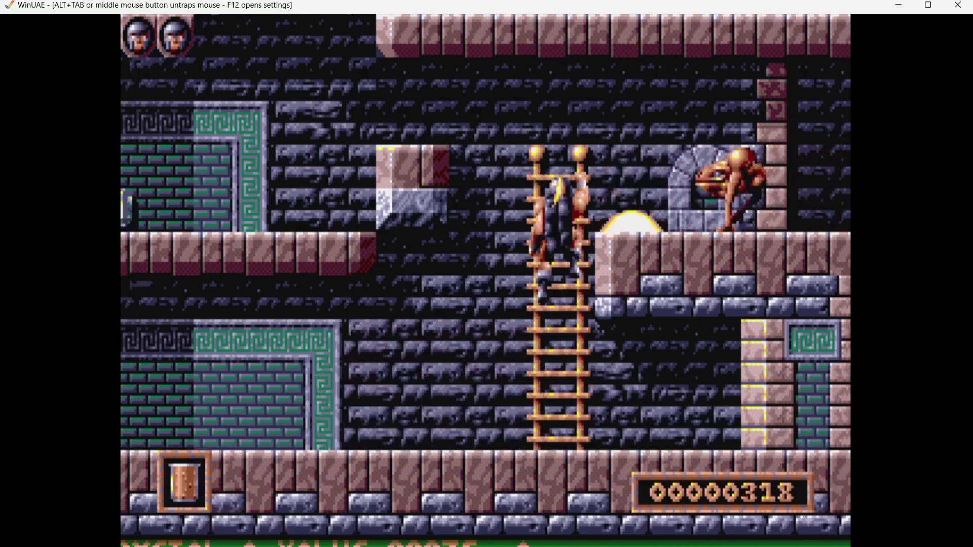
{"action": "key", "text": "Up"}
{"action": "key", "text": "Right"}
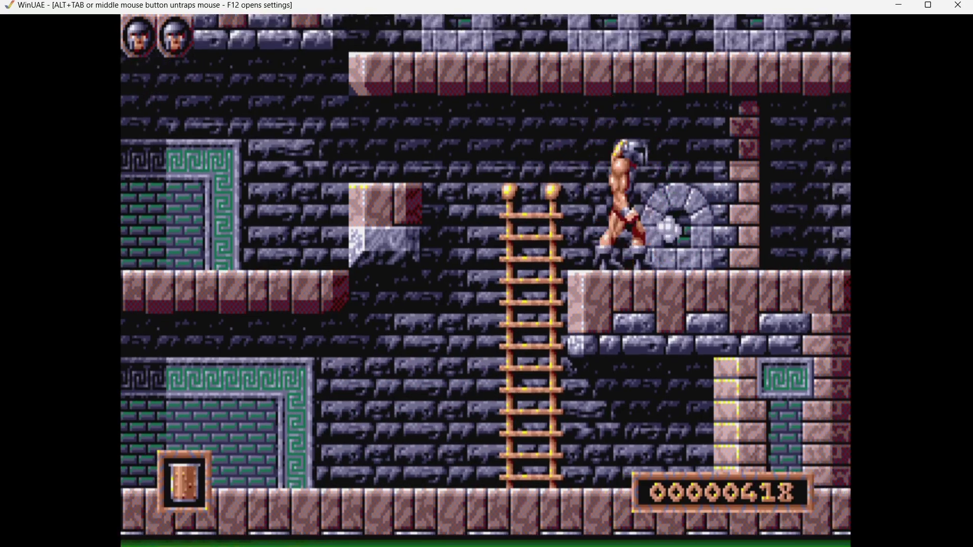
{"action": "key", "text": "Right"}
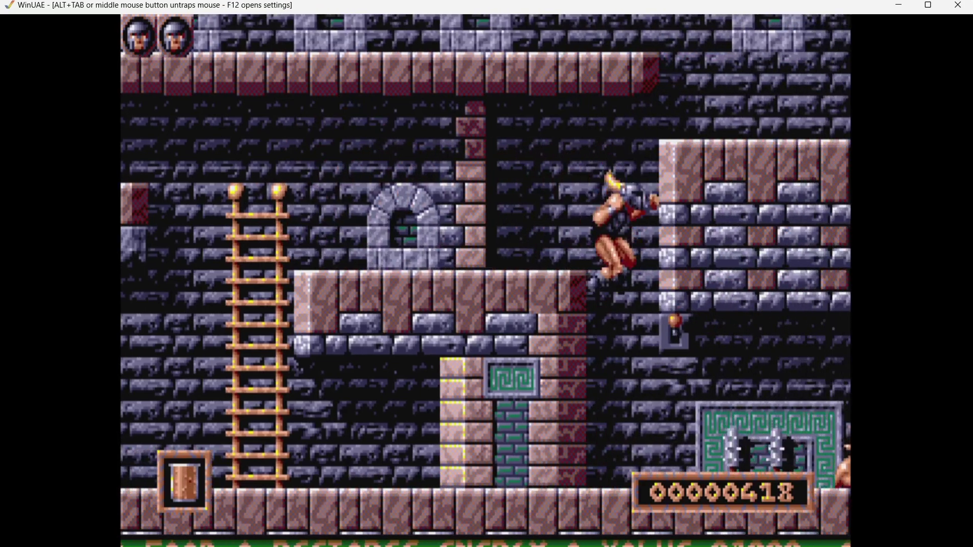
{"action": "key", "text": "Right"}
{"action": "key", "text": "ctrl"}
{"action": "key", "text": "Right"}
{"action": "key", "text": "Right"}
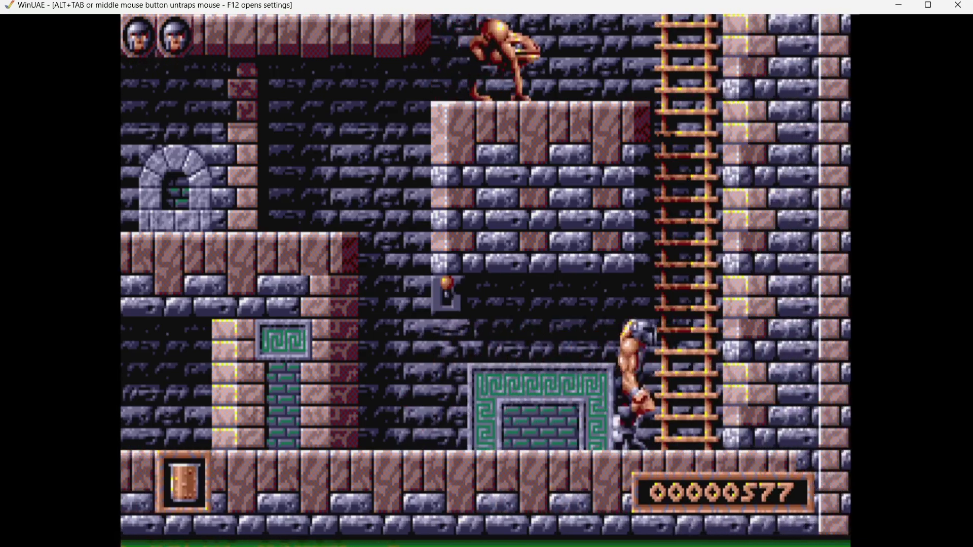
Step: Climb the ladder knifing a creature, then leap onto the upper-left brick platforms
{"action": "key", "text": "Up"}
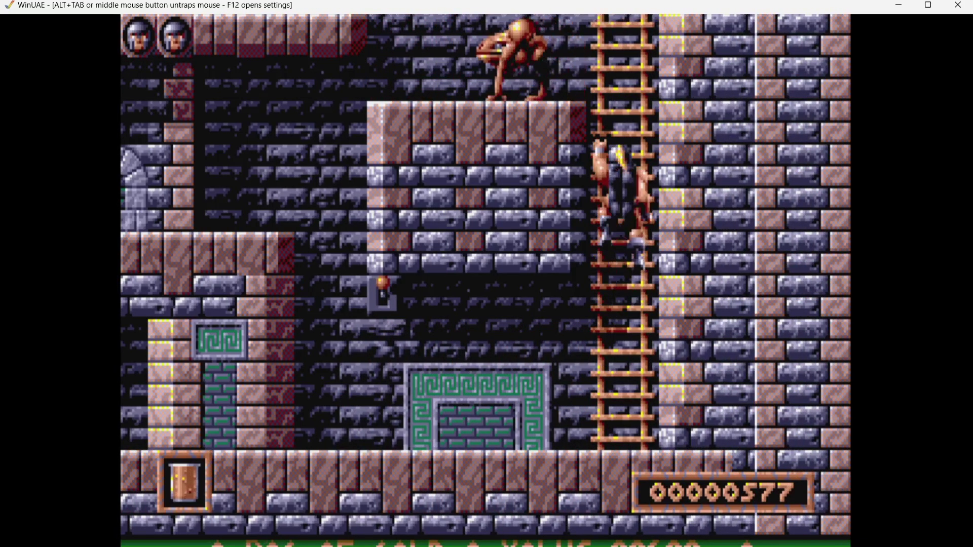
{"action": "key", "text": "Up"}
{"action": "key", "text": "ctrl"}
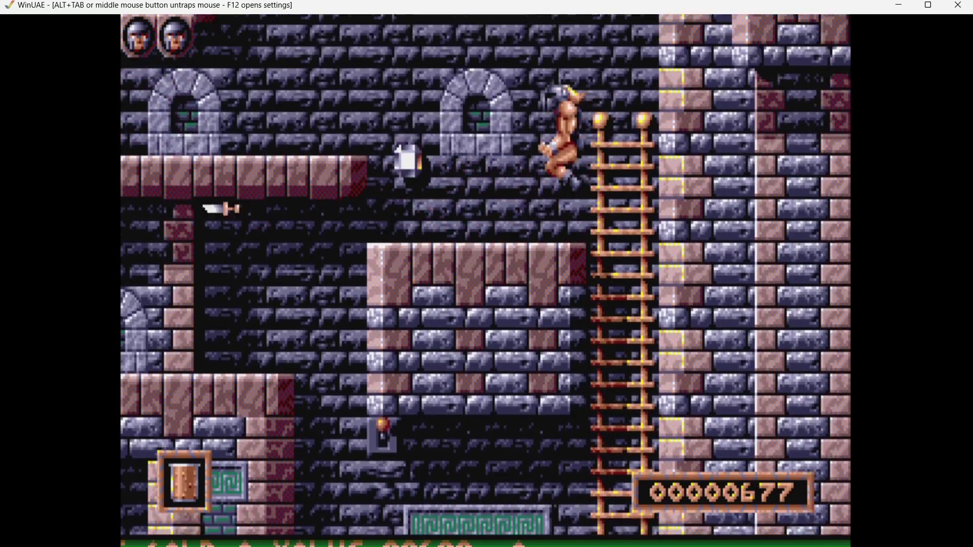
{"action": "key", "text": "Left"}
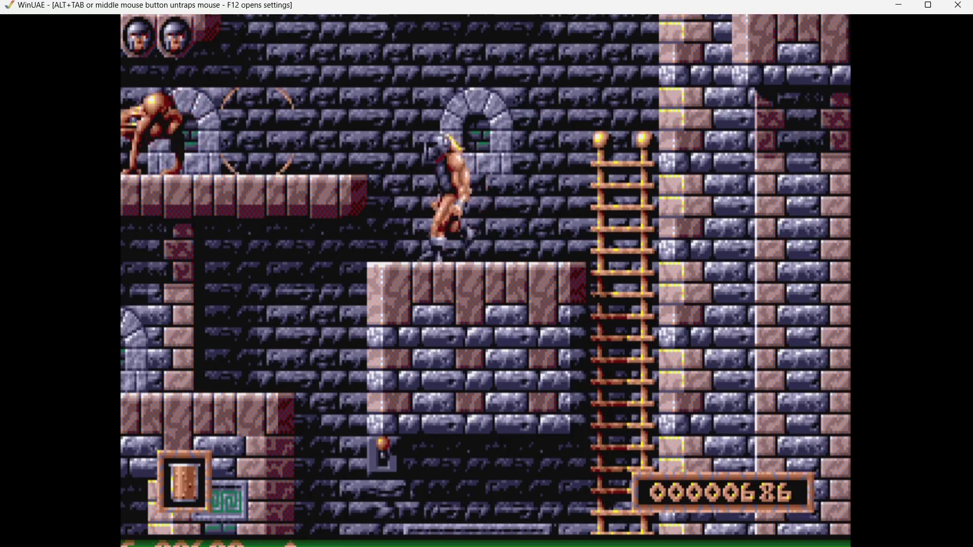
{"action": "key", "text": "Up"}
{"action": "key", "text": "Left"}
{"action": "key", "text": "ctrl"}
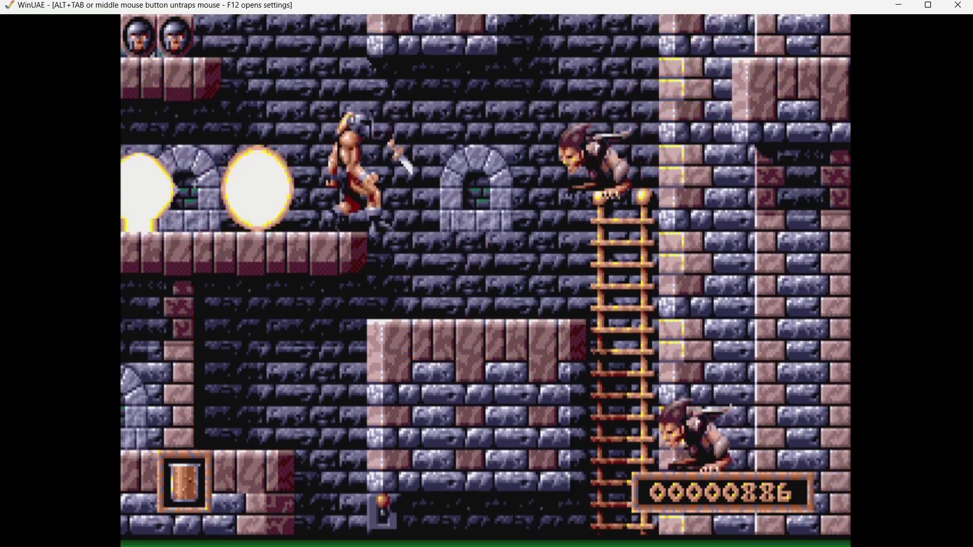
{"action": "key", "text": "Up"}
{"action": "key", "text": "Left"}
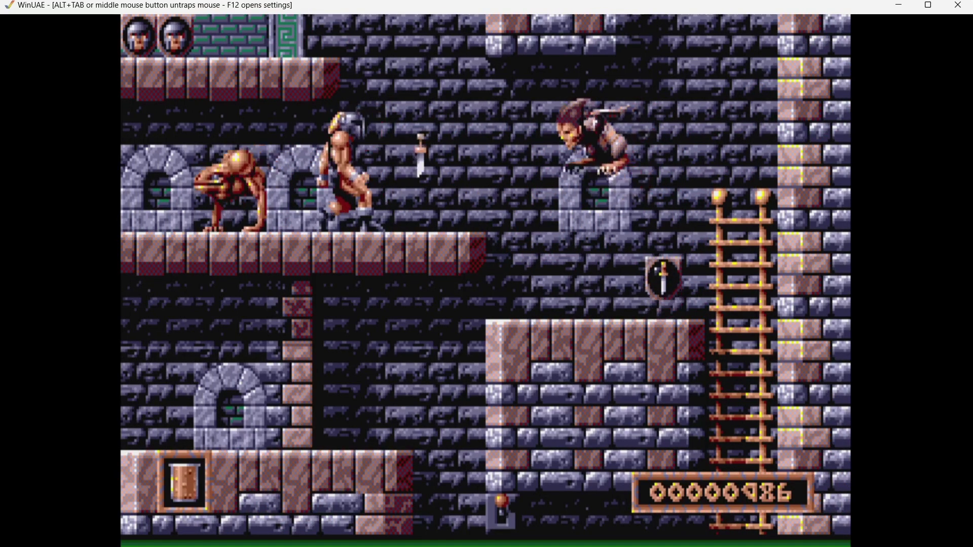
Step: Walk left along the platform destroying enemies, then jump to the upper-left ledge
{"action": "key", "text": "Left"}
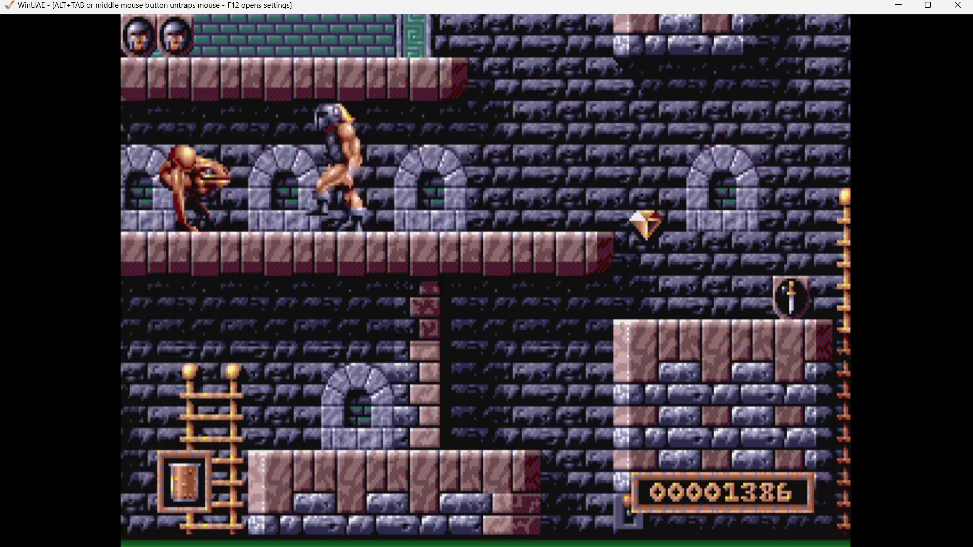
{"action": "key", "text": "Left"}
{"action": "key", "text": "ctrl"}
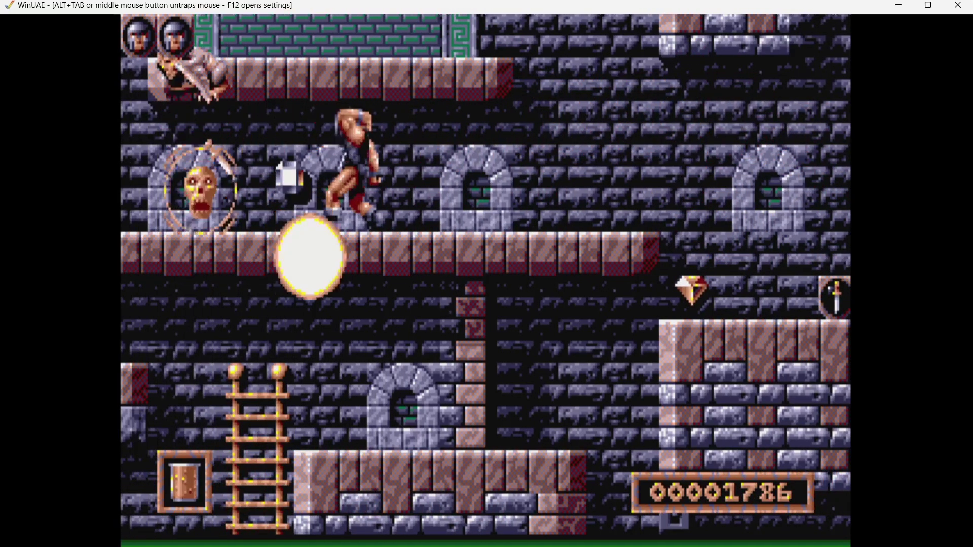
{"action": "key", "text": "Left"}
{"action": "key", "text": "ctrl"}
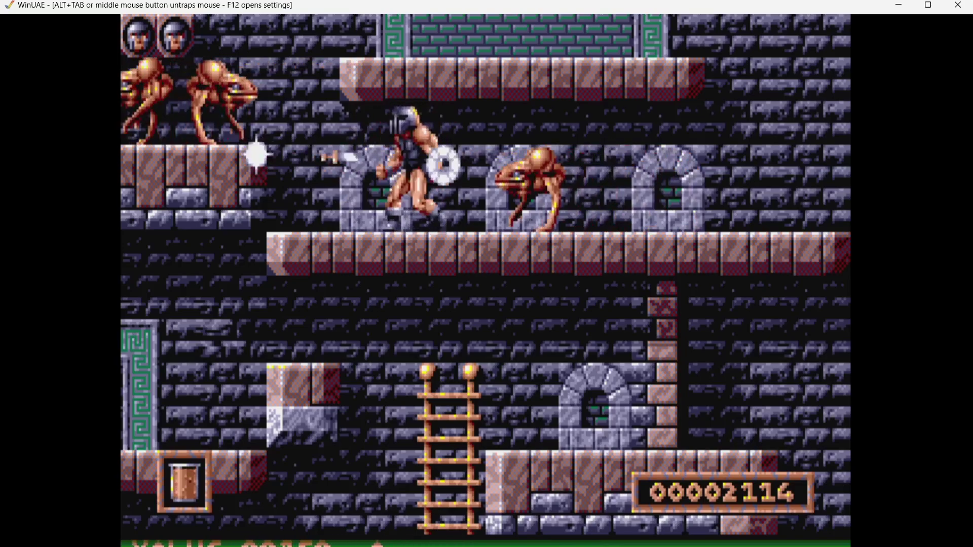
{"action": "key", "text": "Left"}
{"action": "key", "text": "Up"}
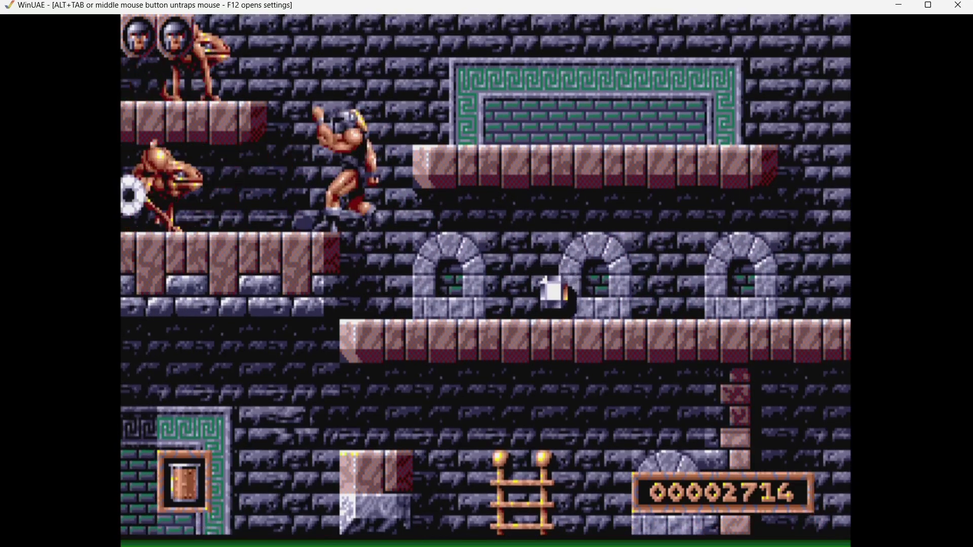
{"action": "key", "text": "Left"}
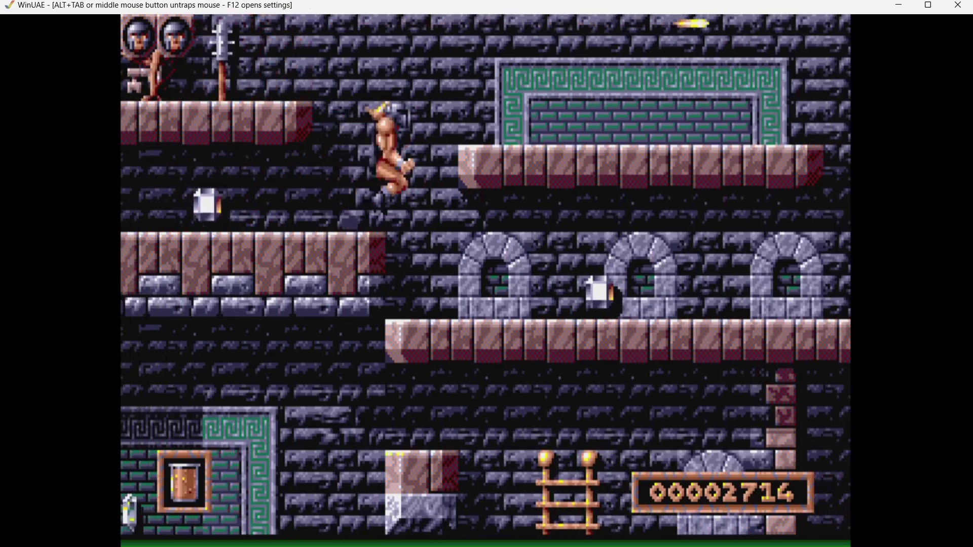
Step: Defeat the creature on the upper-right ledge and land on the ledge by the key
{"action": "key", "text": "Right"}
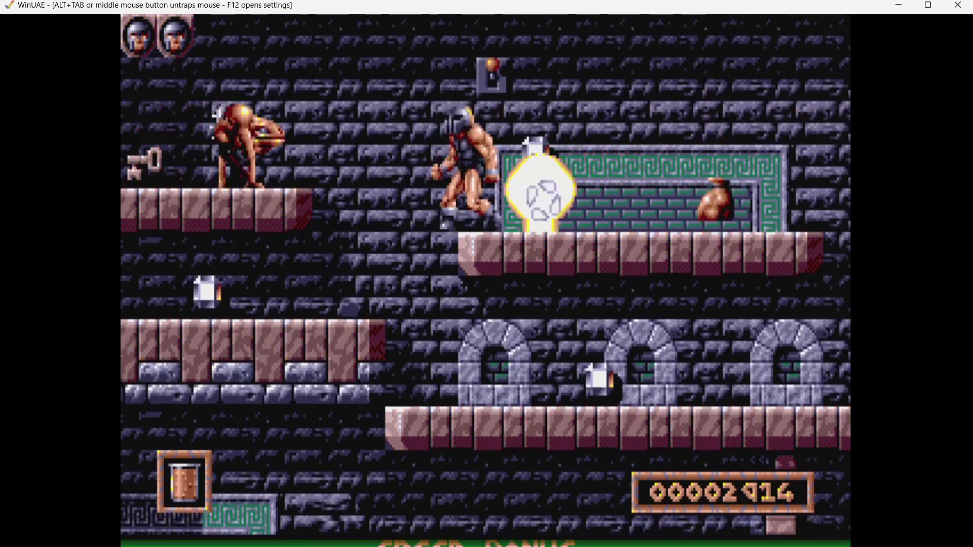
{"action": "key", "text": "Right"}
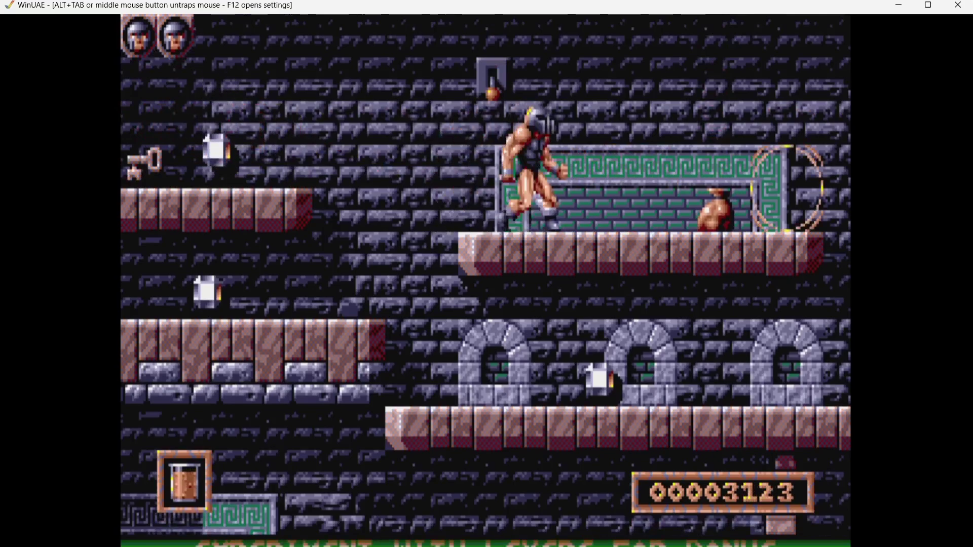
{"action": "key", "text": "Left"}
{"action": "key", "text": "Up"}
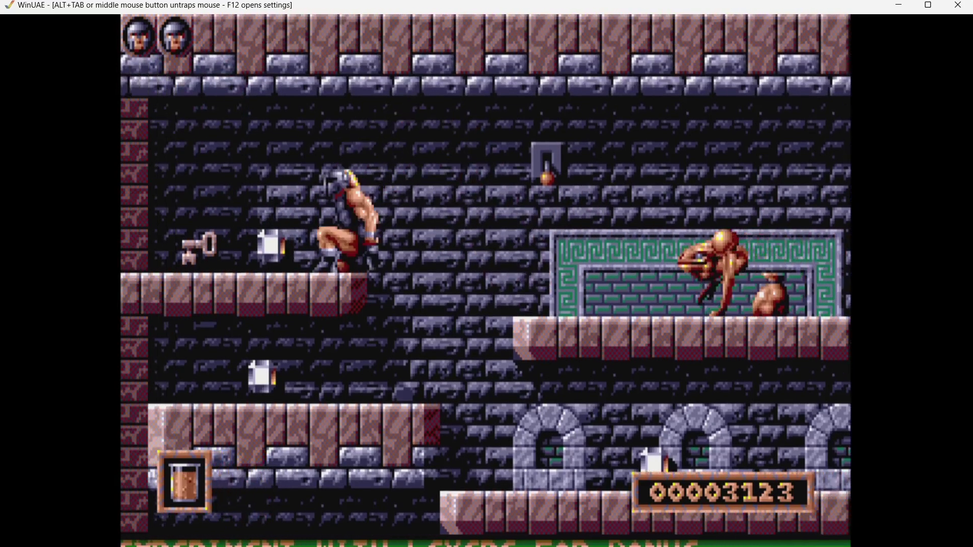
{"action": "key", "text": "Left"}
{"action": "key", "text": "Down"}
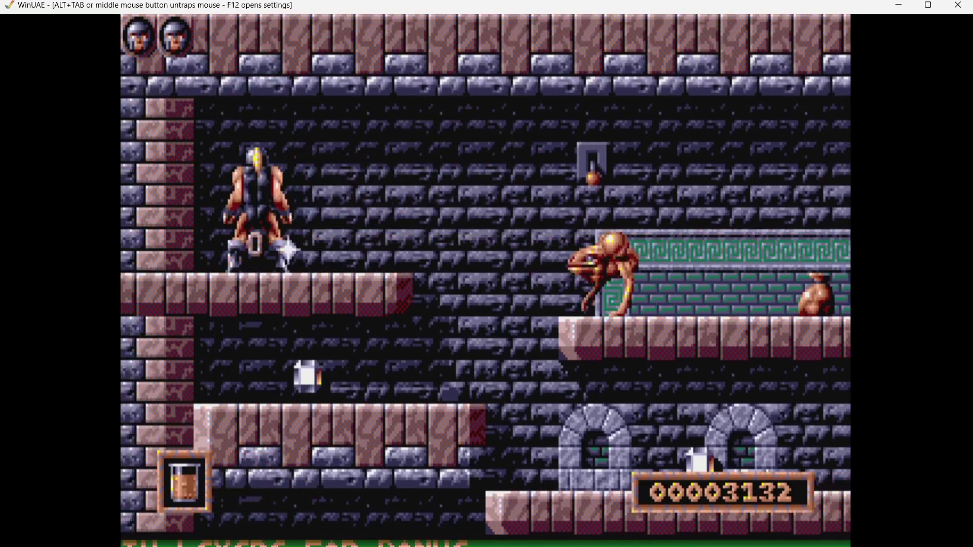
{"action": "key", "text": "ctrl"}
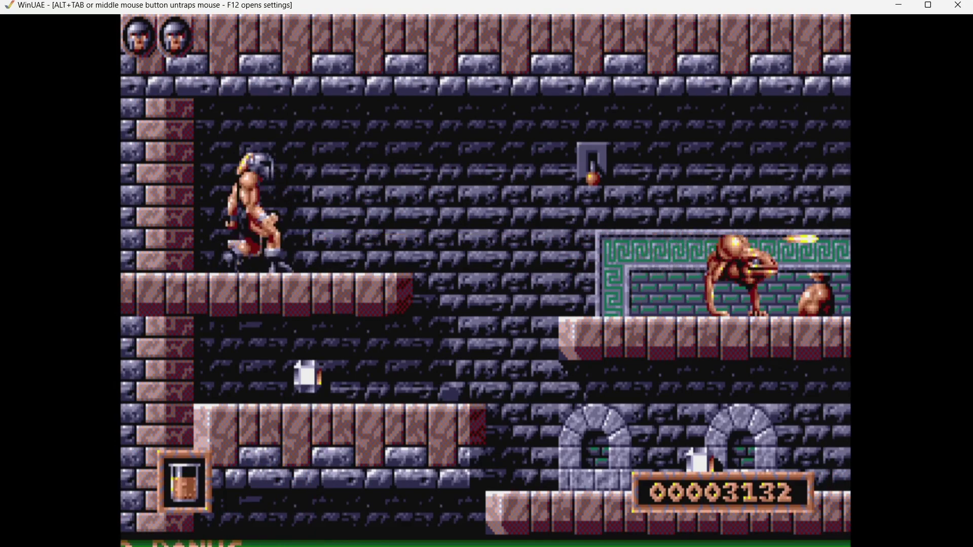
Step: Throw a dagger up-right and fight right along the ledge, pushing the score toward 3600
{"action": "key", "text": "Down"}
{"action": "key", "text": "ctrl"}
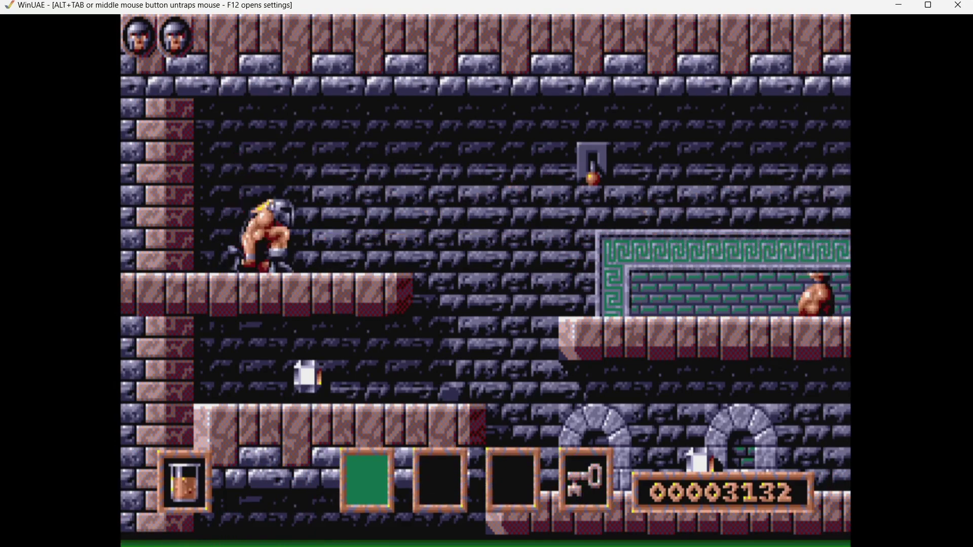
{"action": "key", "text": "Right"}
{"action": "key", "text": "Right"}
{"action": "key", "text": "Right"}
{"action": "key", "text": "ctrl"}
{"action": "key", "text": "Up"}
{"action": "key", "text": "Right"}
{"action": "key", "text": "ctrl"}
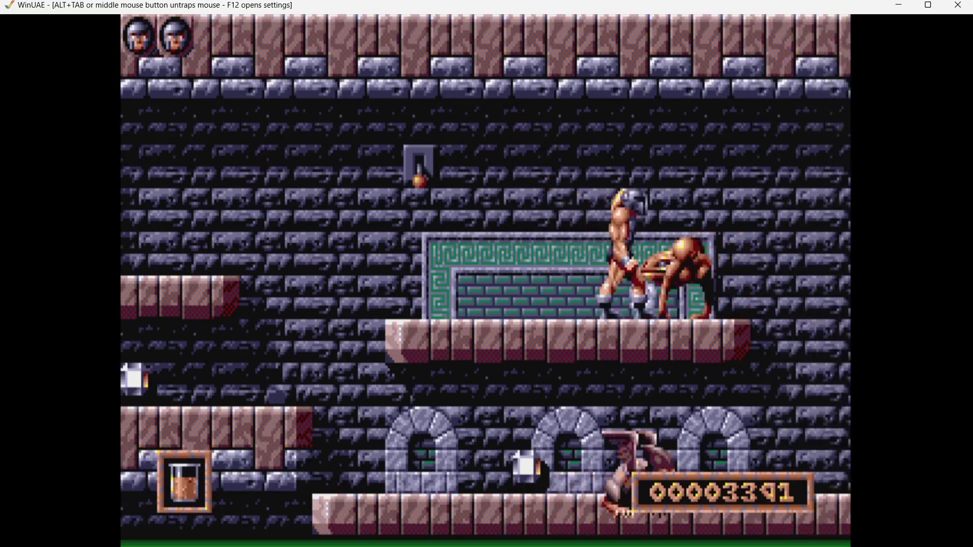
{"action": "key", "text": "Right"}
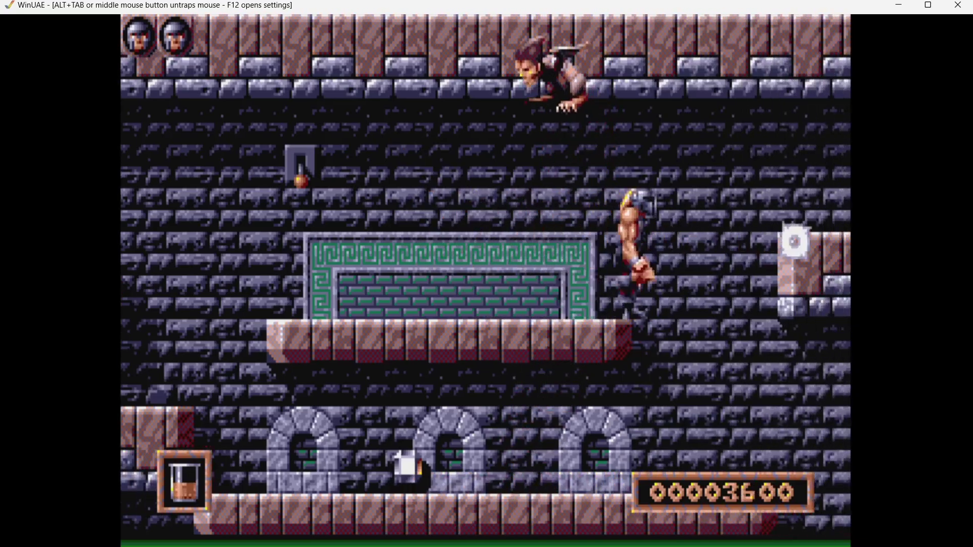
Step: Quit Gods to its title menu and bring up the WinUAE settings with F12
{"action": "key", "text": "Escape"}
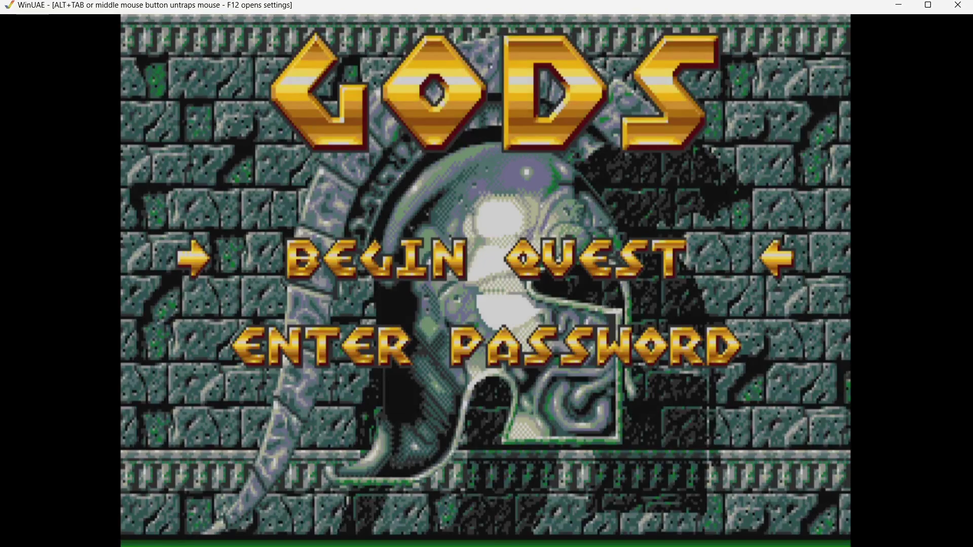
{"action": "key", "text": "F12"}
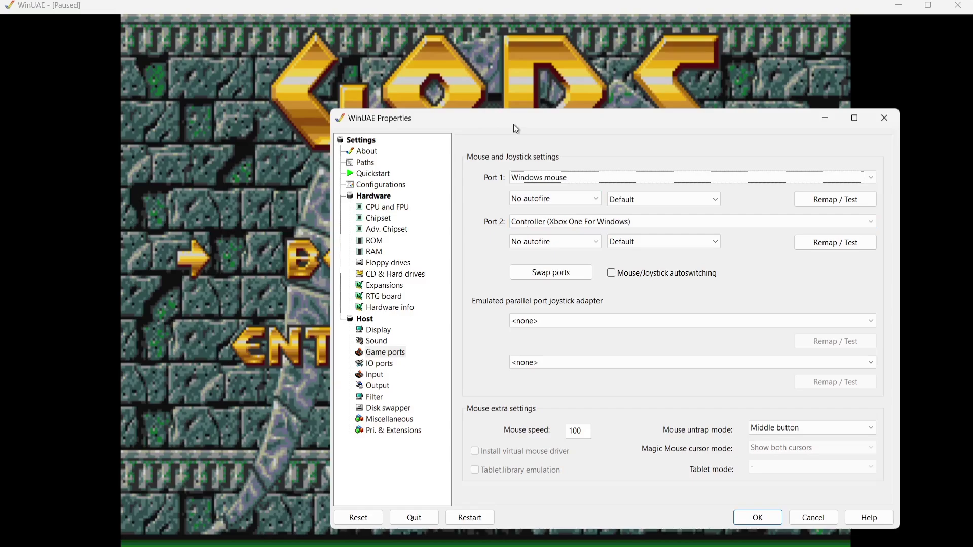
Step: Set WinUAE's native display mode to Fullscreen on the Display page and resume Gods
{"action": "left_click", "coordinate": [384, 334]}
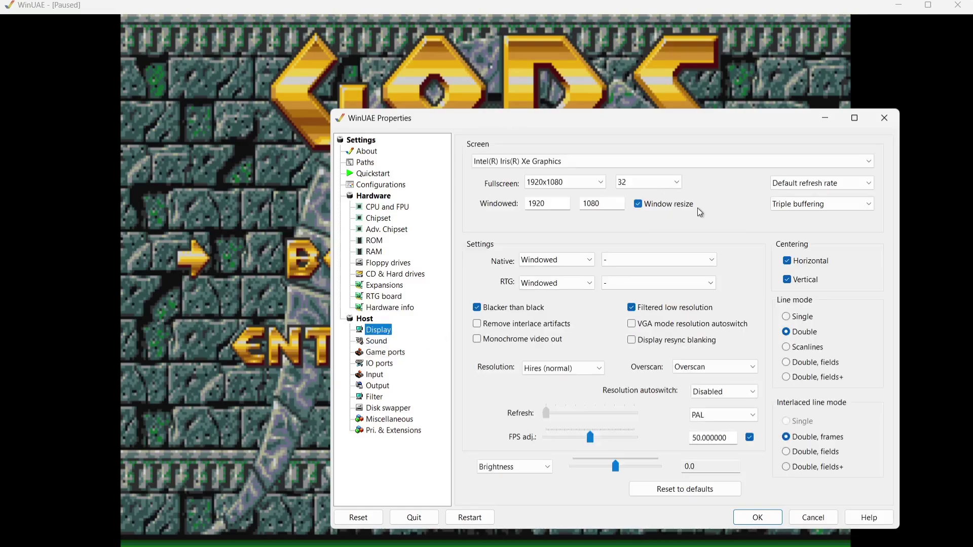
{"action": "left_click_drag", "start_coordinate": [668, 87], "coordinate": [667, 87]}
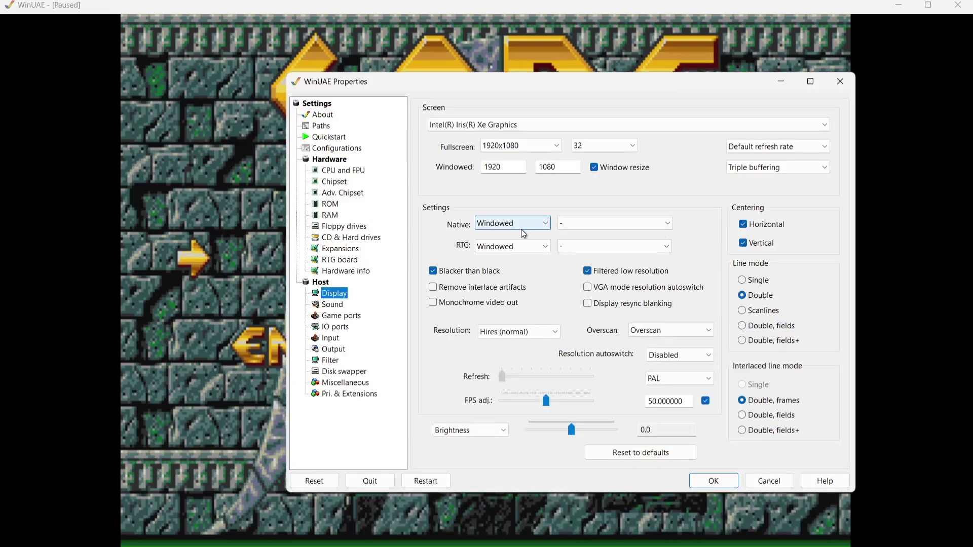
{"action": "left_click", "coordinate": [527, 246]}
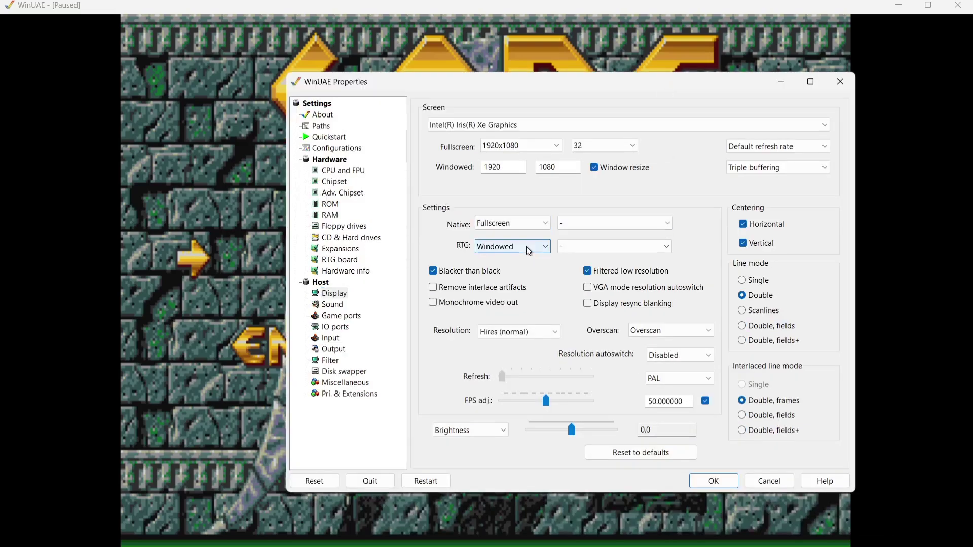
{"action": "left_click", "coordinate": [703, 482]}
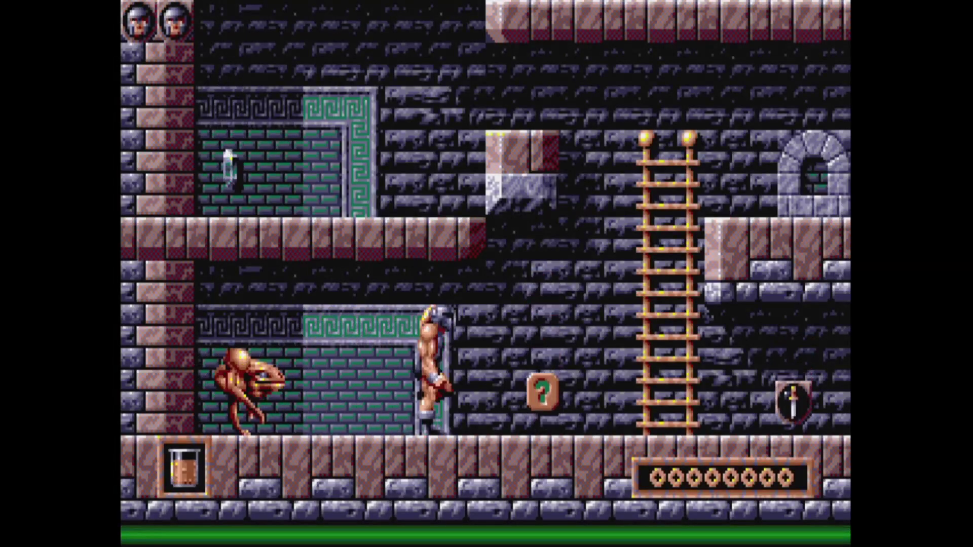
Step: Start level 1, dagger the nearby enemies, grab the crystal and head up the ladder
{"action": "key", "text": "Right"}
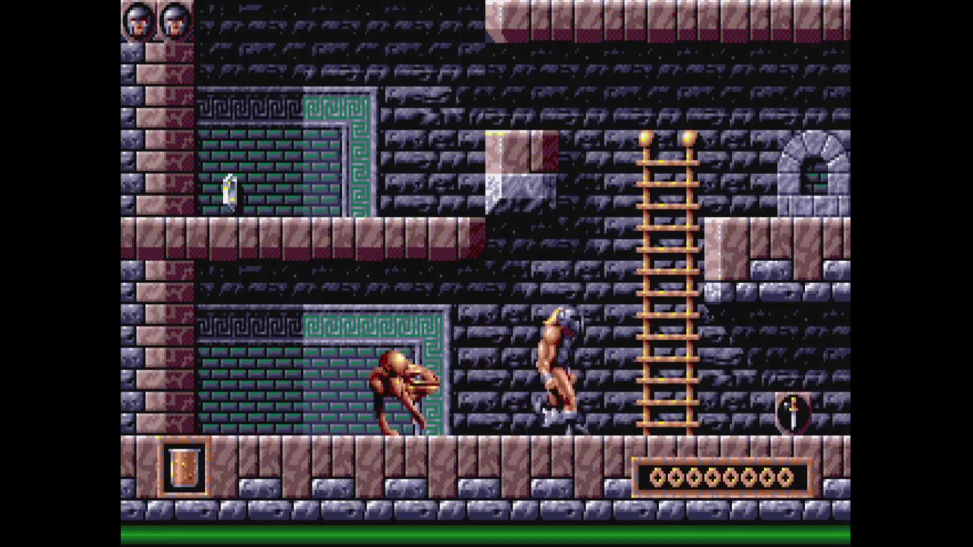
{"action": "key", "text": "Right"}
{"action": "key", "text": "Left"}
{"action": "key", "text": "space"}
{"action": "key", "text": "space"}
{"action": "key", "text": "Left"}
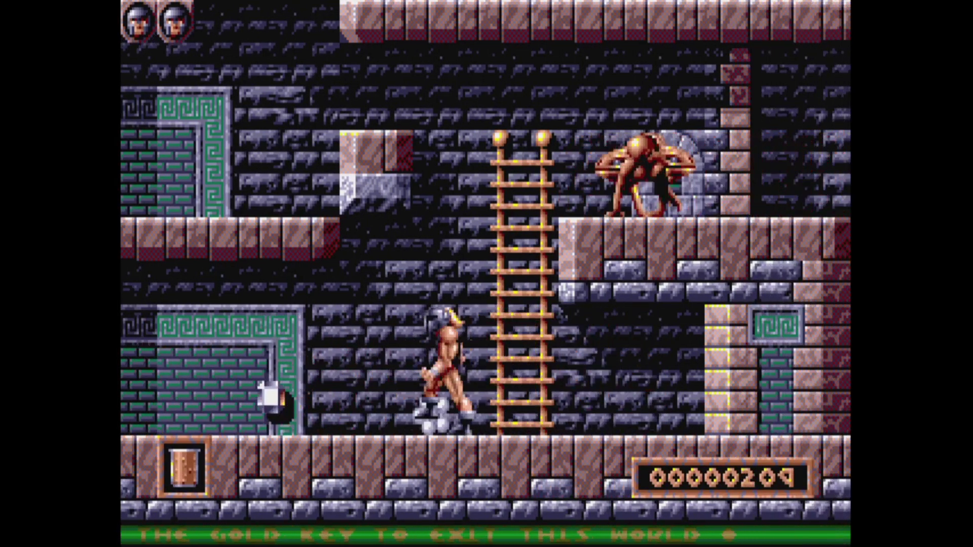
{"action": "key", "text": "Left"}
{"action": "key", "text": "Right"}
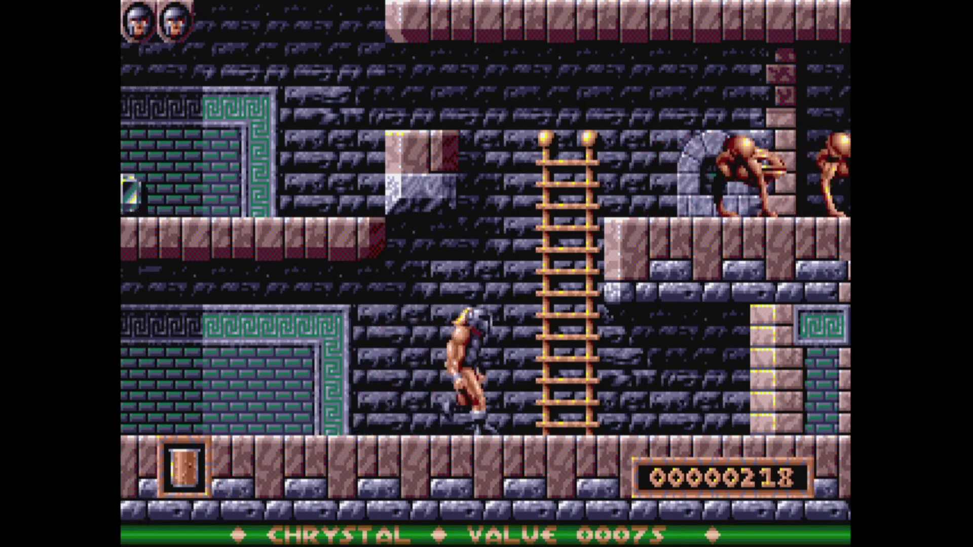
{"action": "key", "text": "Up"}
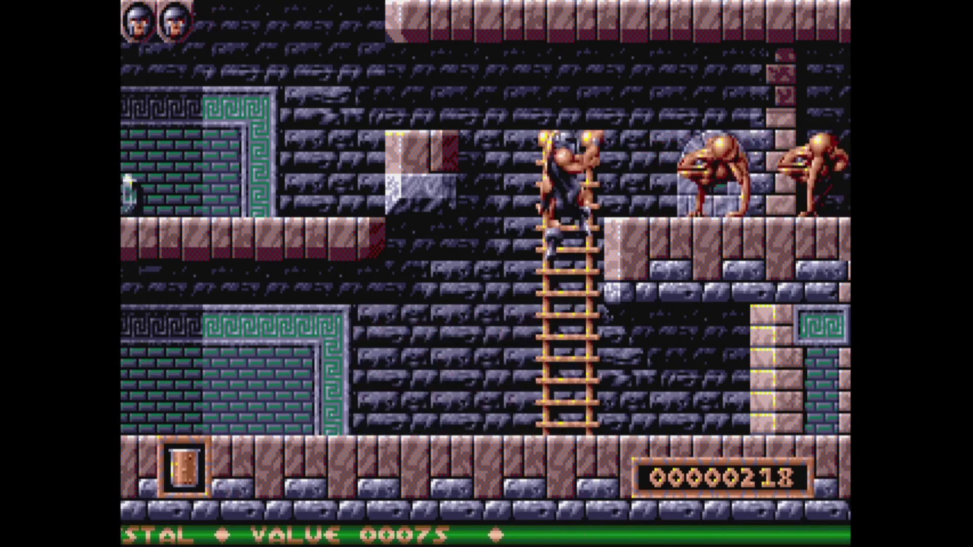
Step: Throw a dagger and leap up-right to reach score 418, then reopen the Display settings
{"action": "key", "text": "space"}
{"action": "key", "text": "Up"}
{"action": "key", "text": "Right"}
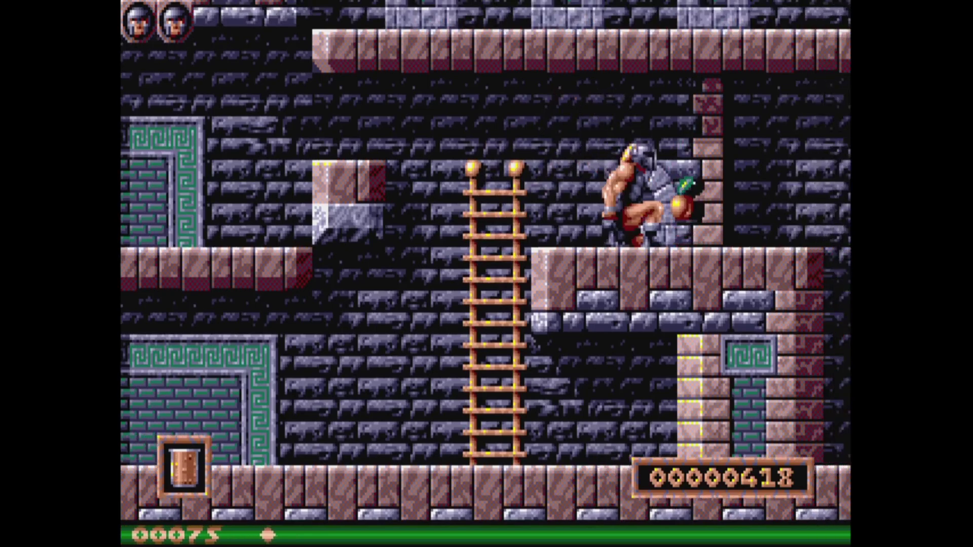
{"action": "key", "text": "F12"}
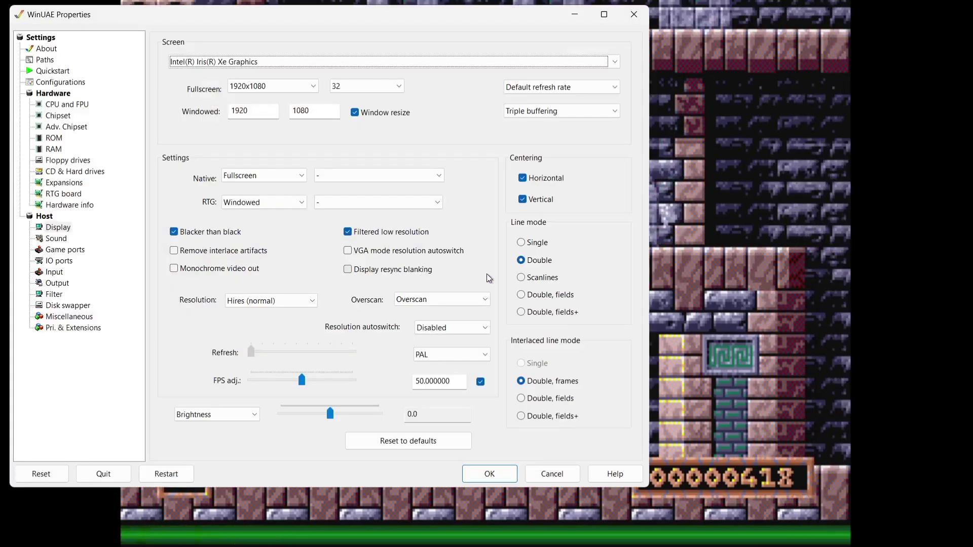
{"action": "left_click_drag", "start_coordinate": [324, 19], "coordinate": [481, 47]}
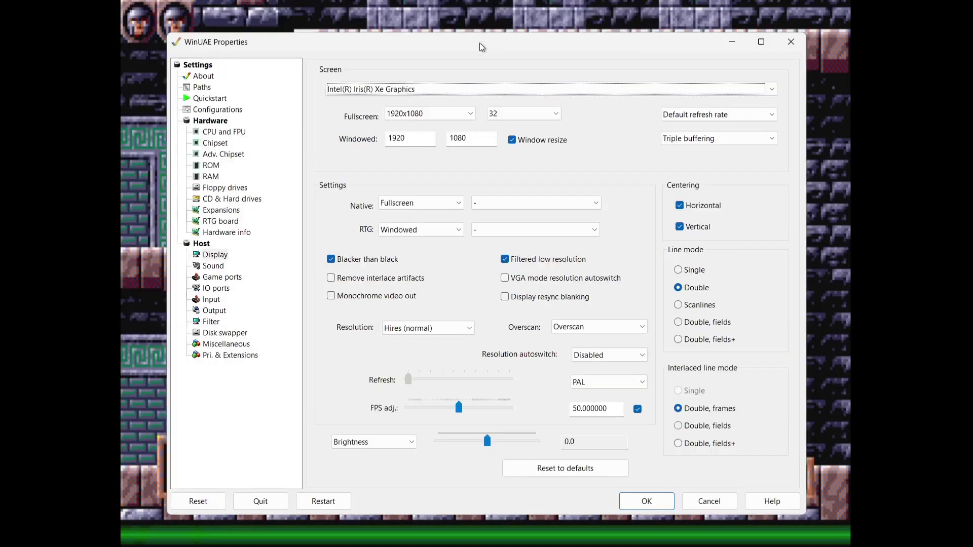
Step: Apply the Workbench 1.3 v2 theme from the Amiga OS themes after previewing Kickstart 3.1
{"action": "key", "text": "Down"}
{"action": "key", "text": "Down"}
{"action": "key", "text": "Down"}
{"action": "key", "text": "Down"}
{"action": "key", "text": "Down"}
{"action": "key", "text": "Down"}
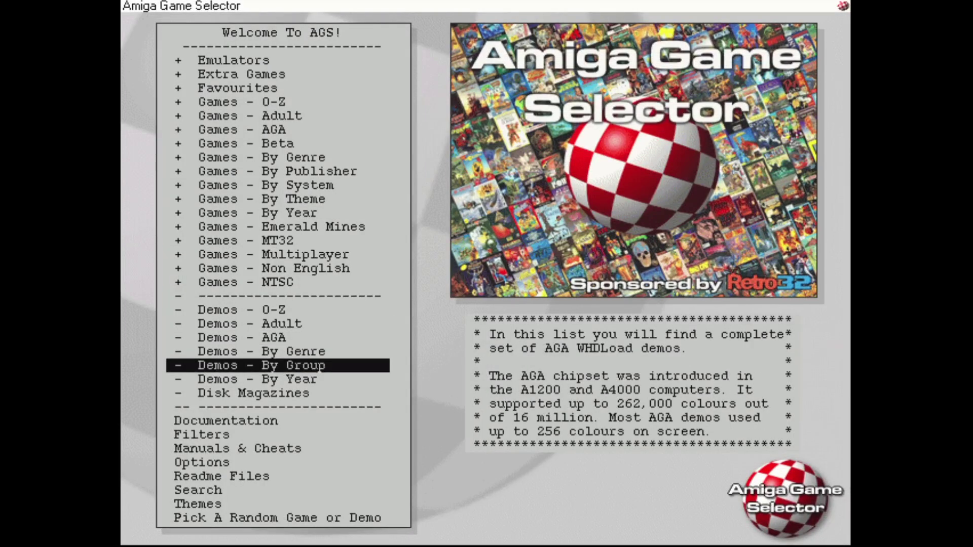
{"action": "key", "text": "Down"}
{"action": "key", "text": "Down"}
{"action": "key", "text": "Down"}
{"action": "key", "text": "Down"}
{"action": "key", "text": "Down"}
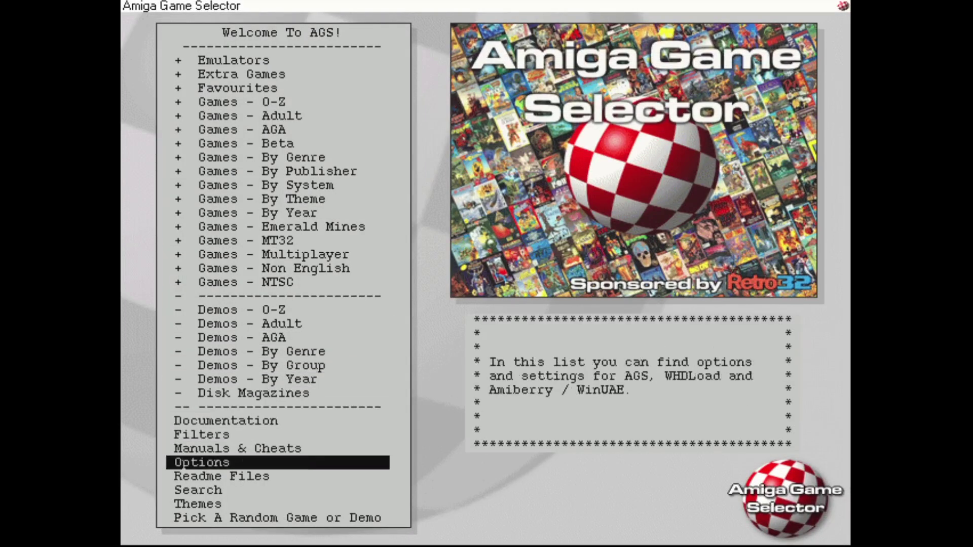
{"action": "key", "text": "Down"}
{"action": "key", "text": "Down"}
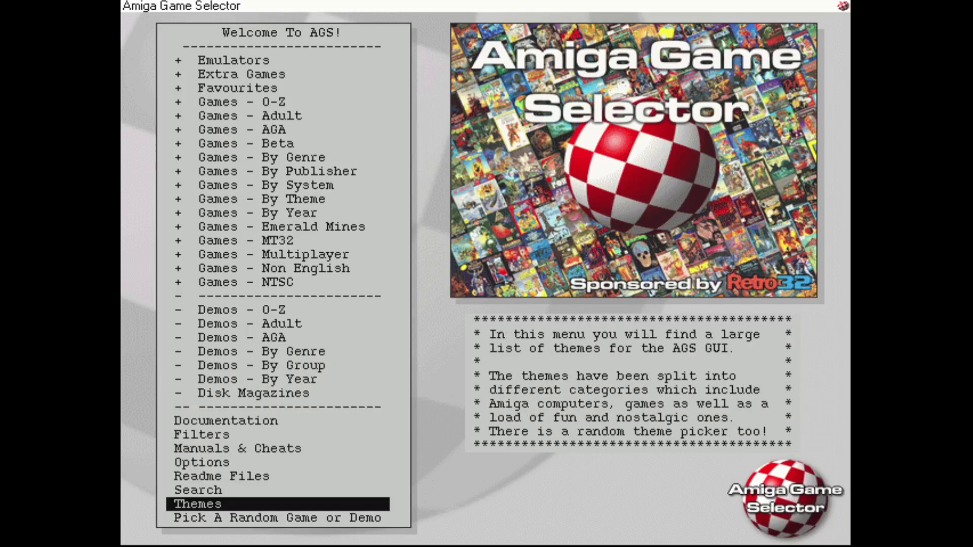
{"action": "key", "text": "Return"}
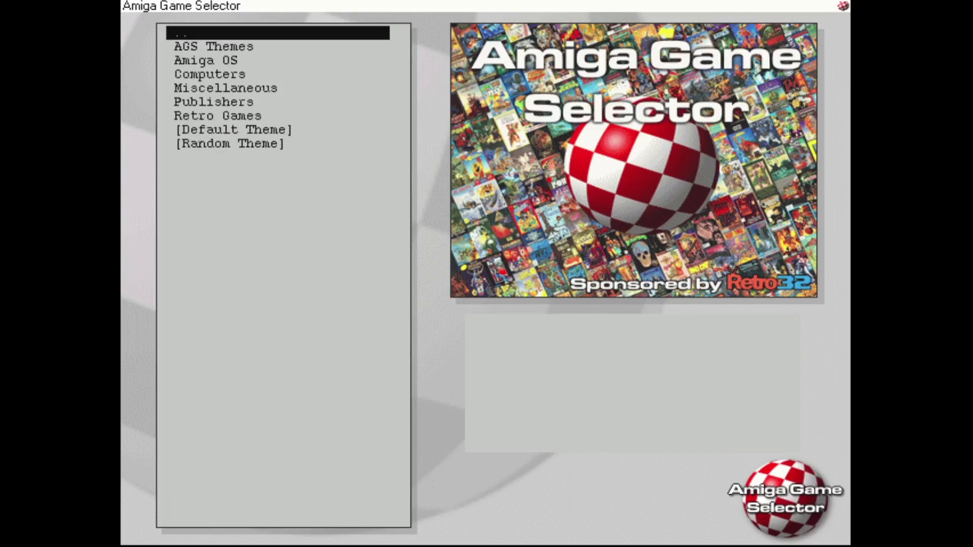
{"action": "key", "text": "Down"}
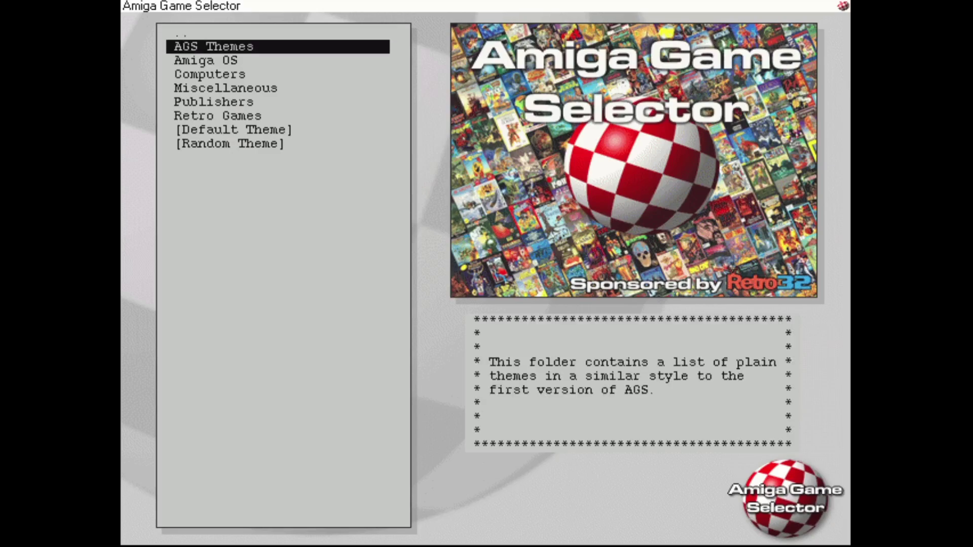
{"action": "key", "text": "Down"}
{"action": "key", "text": "Return"}
{"action": "key", "text": "Down"}
{"action": "key", "text": "Down"}
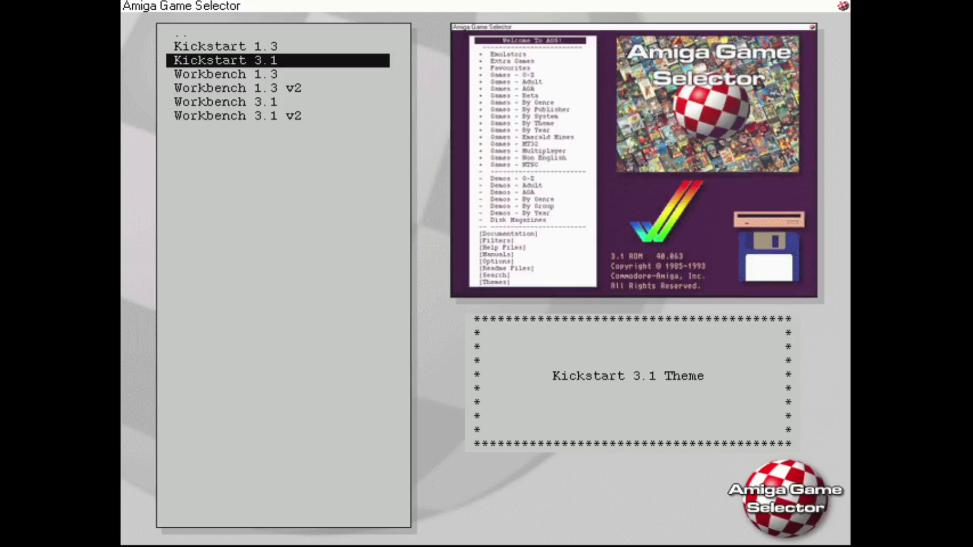
{"action": "key", "text": "Down"}
{"action": "key", "text": "Down"}
{"action": "key", "text": "Down"}
{"action": "key", "text": "Down"}
{"action": "key", "text": "Down"}
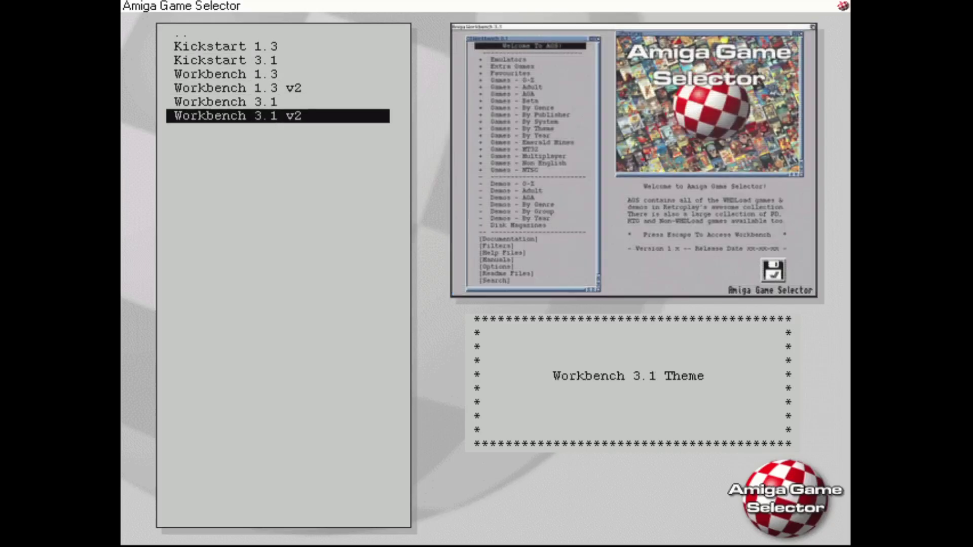
{"action": "key", "text": "Up"}
{"action": "key", "text": "Up"}
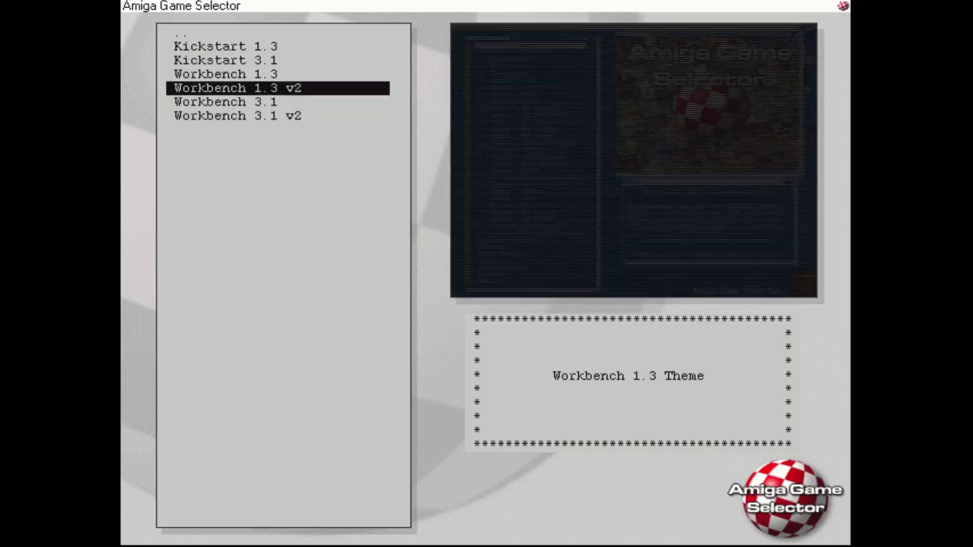
{"action": "key", "text": "Return"}
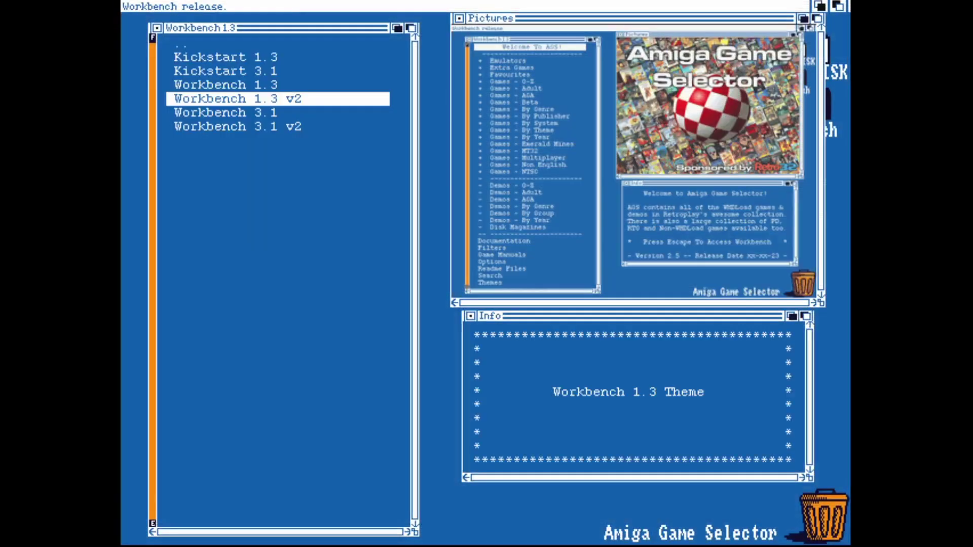
Step: Open the AGS Themes colour list and preview AGS Dark Green
{"action": "key", "text": "Up"}
{"action": "key", "text": "Up"}
{"action": "key", "text": "Up"}
{"action": "key", "text": "Up"}
{"action": "key", "text": "Return"}
{"action": "key", "text": "Down"}
{"action": "key", "text": "Down"}
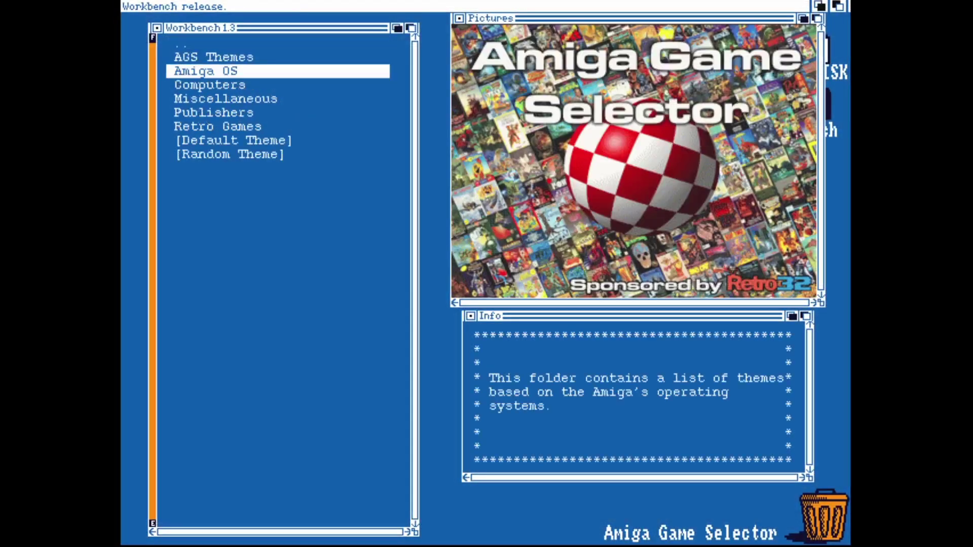
{"action": "key", "text": "Up"}
{"action": "key", "text": "Return"}
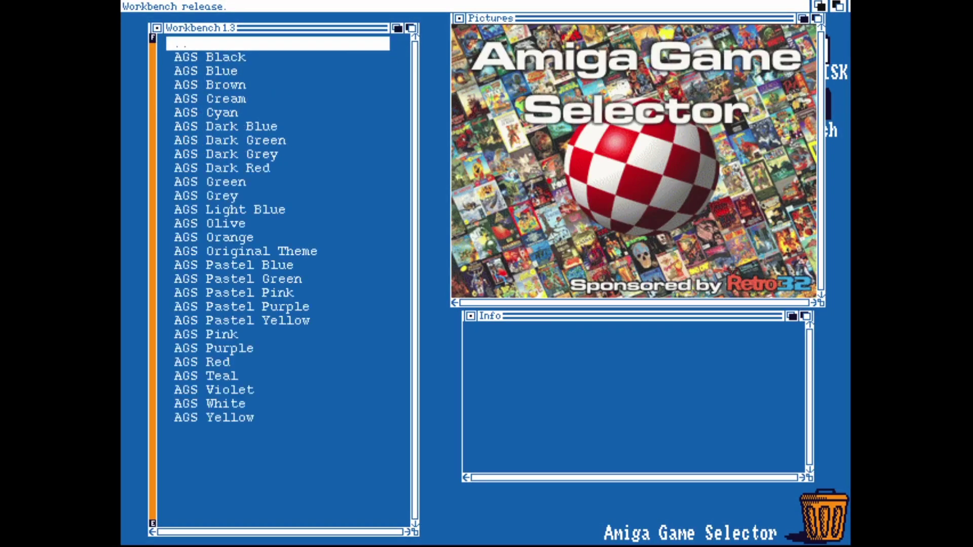
{"action": "key", "text": "Down"}
{"action": "key", "text": "Down"}
{"action": "key", "text": "Down"}
{"action": "key", "text": "Down"}
{"action": "key", "text": "Down"}
{"action": "key", "text": "Down"}
{"action": "key", "text": "Down"}
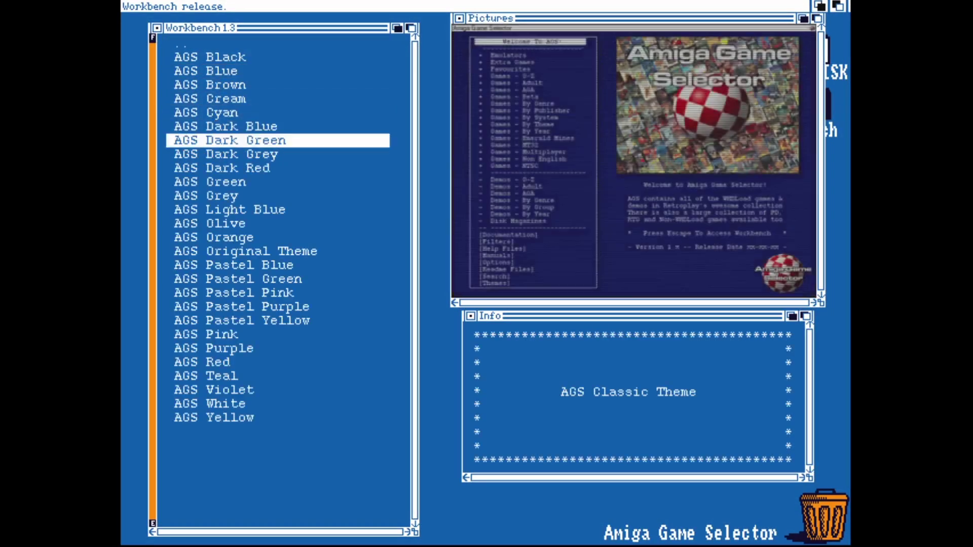
Step: Back out through the theme categories to the main AGS menu
{"action": "key", "text": "Down"}
{"action": "key", "text": "Up"}
{"action": "key", "text": "Up"}
{"action": "key", "text": "Up"}
{"action": "key", "text": "Up"}
{"action": "key", "text": "Up"}
{"action": "key", "text": "Up"}
{"action": "key", "text": "Up"}
{"action": "key", "text": "Up"}
{"action": "key", "text": "Return"}
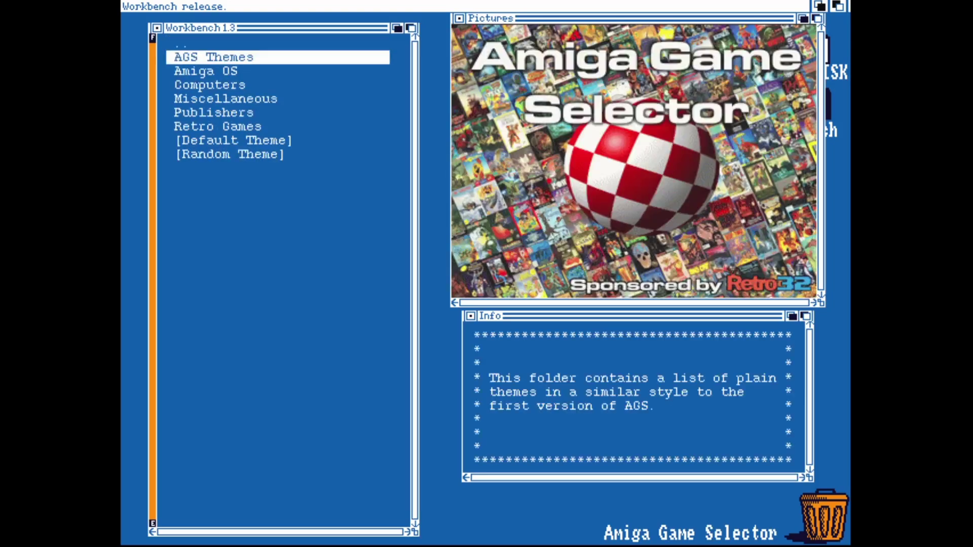
{"action": "key", "text": "Up"}
{"action": "key", "text": "Return"}
{"action": "key", "text": "Down"}
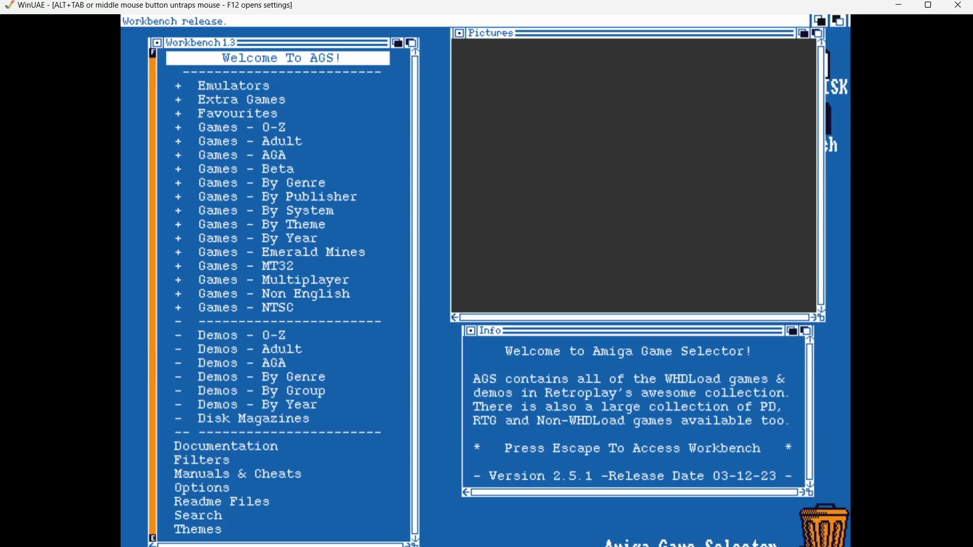
Step: Exit AGS with Escape to reach the Workbench desktop and its drive icons
{"action": "key", "text": "Escape"}
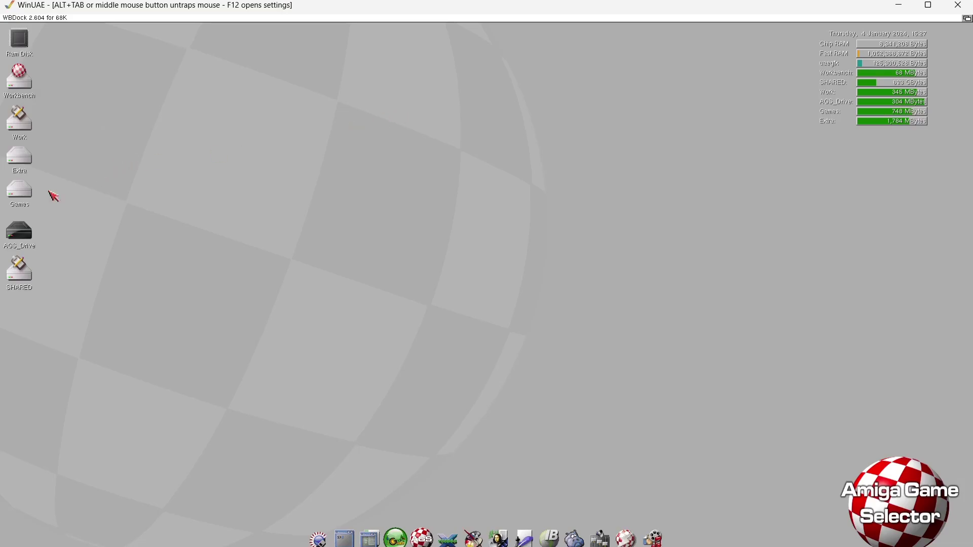
{"action": "double_click", "coordinate": [26, 193]}
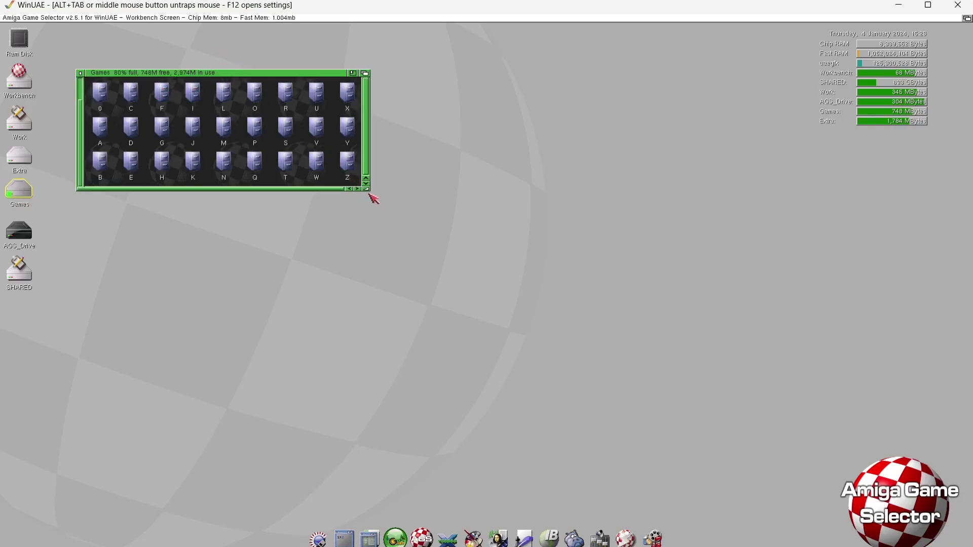
{"action": "left_click_drag", "start_coordinate": [367, 190], "coordinate": [589, 403]}
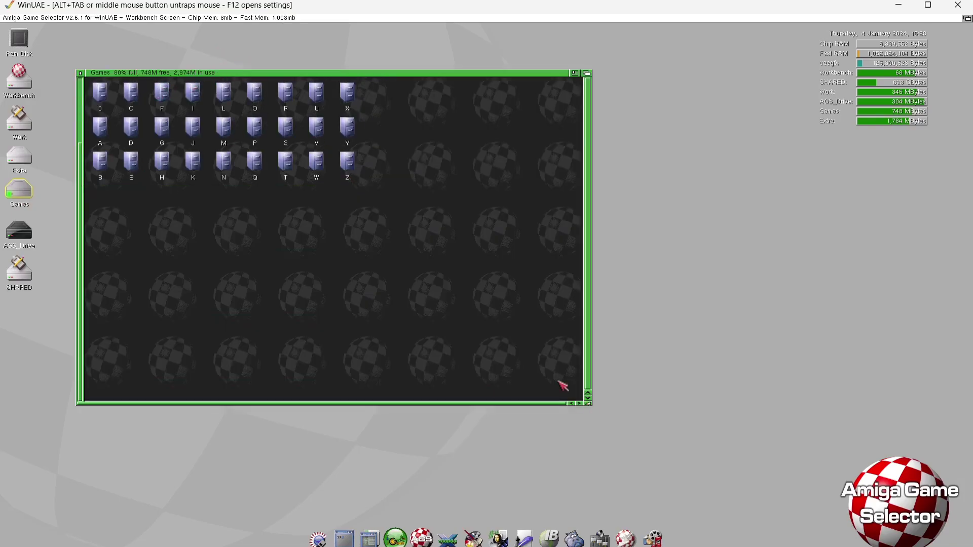
{"action": "double_click", "coordinate": [139, 96]}
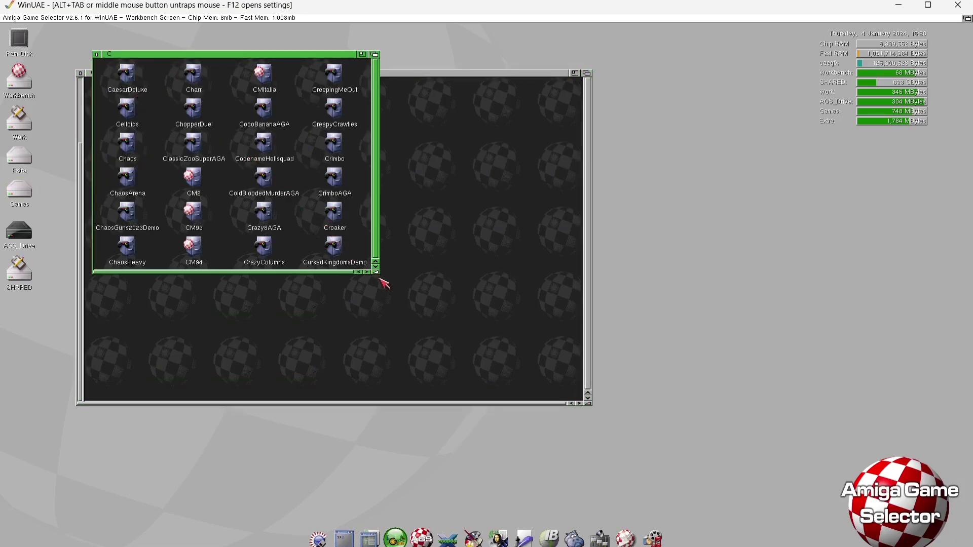
{"action": "left_click", "coordinate": [380, 279]}
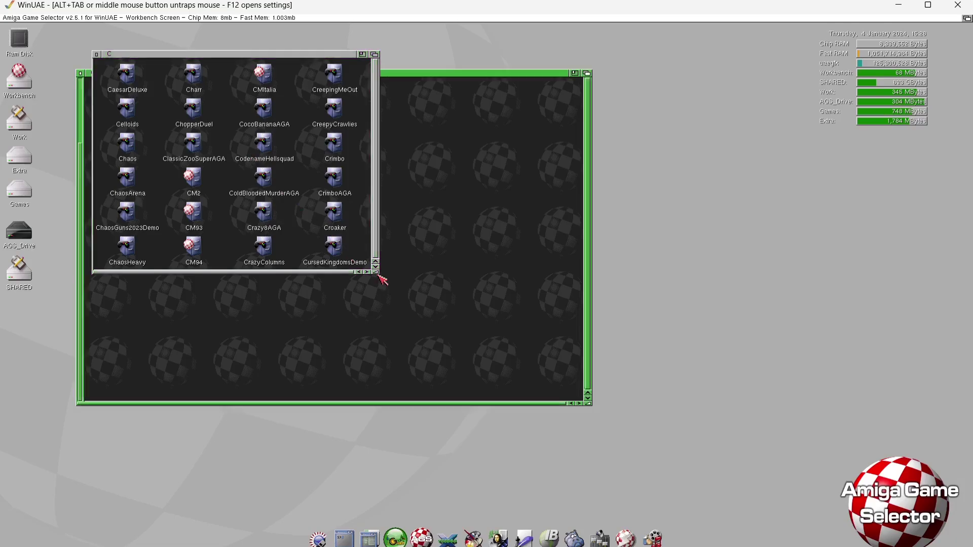
{"action": "left_click_drag", "start_coordinate": [376, 273], "coordinate": [527, 381]}
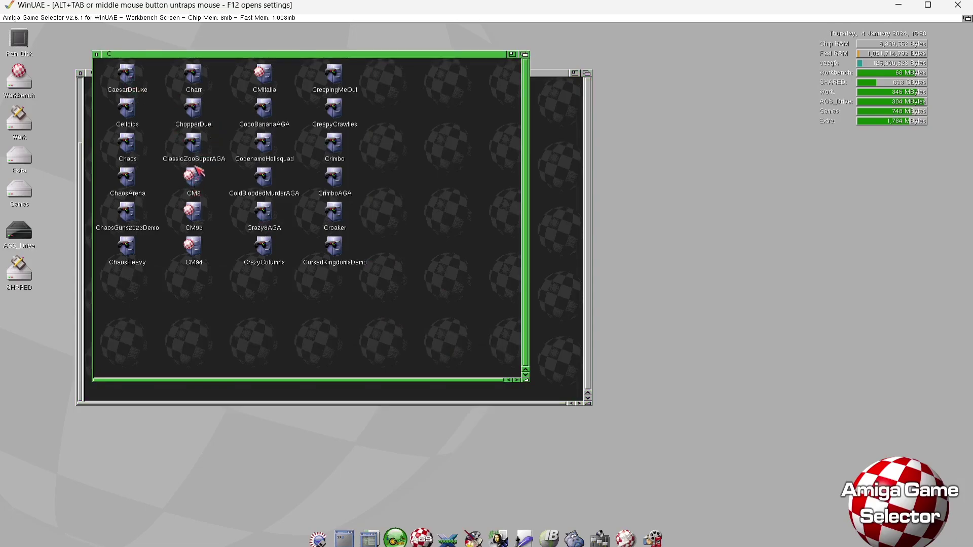
{"action": "double_click", "coordinate": [336, 81]}
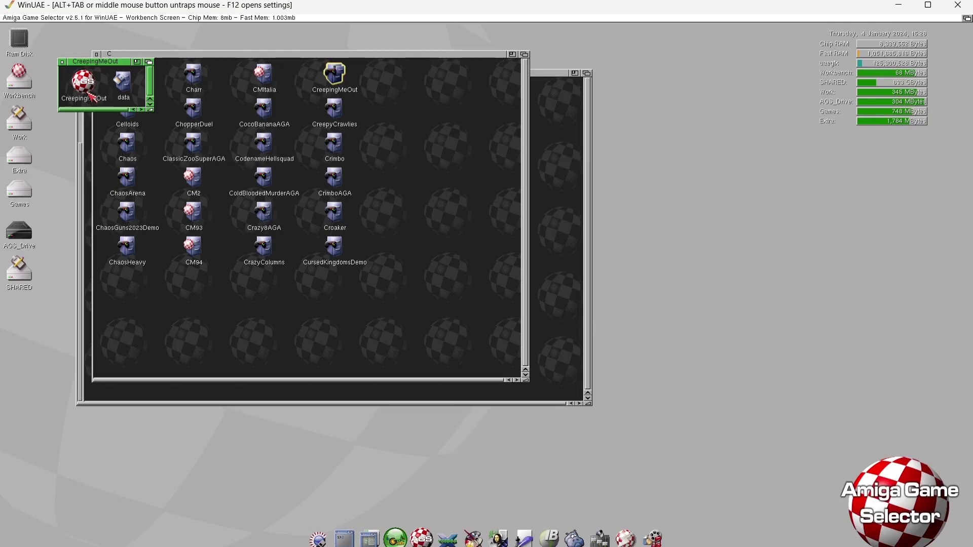
Step: Close the CreepingMeOut and C drawers, then open the Extra drive in an enlarged window
{"action": "left_click", "coordinate": [62, 62]}
{"action": "left_click", "coordinate": [96, 54]}
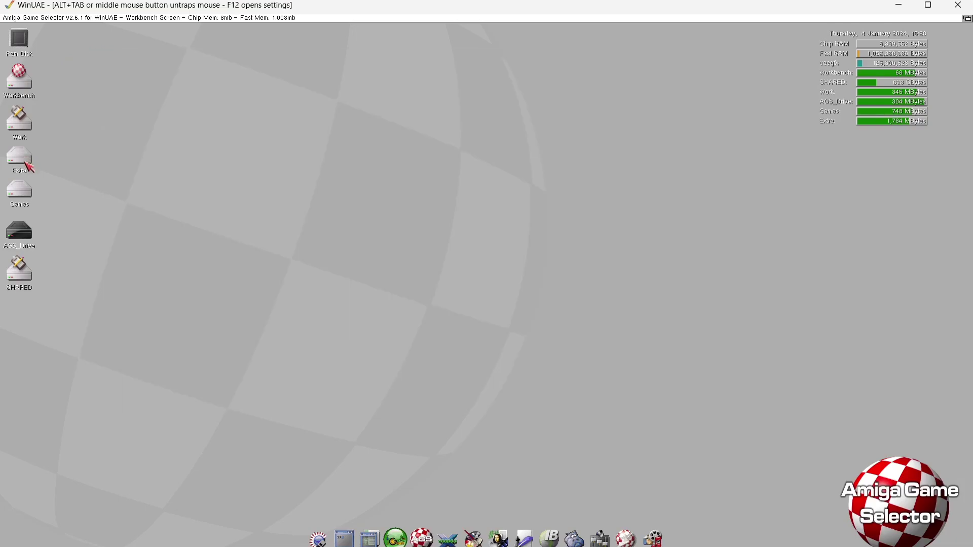
{"action": "double_click", "coordinate": [26, 163]}
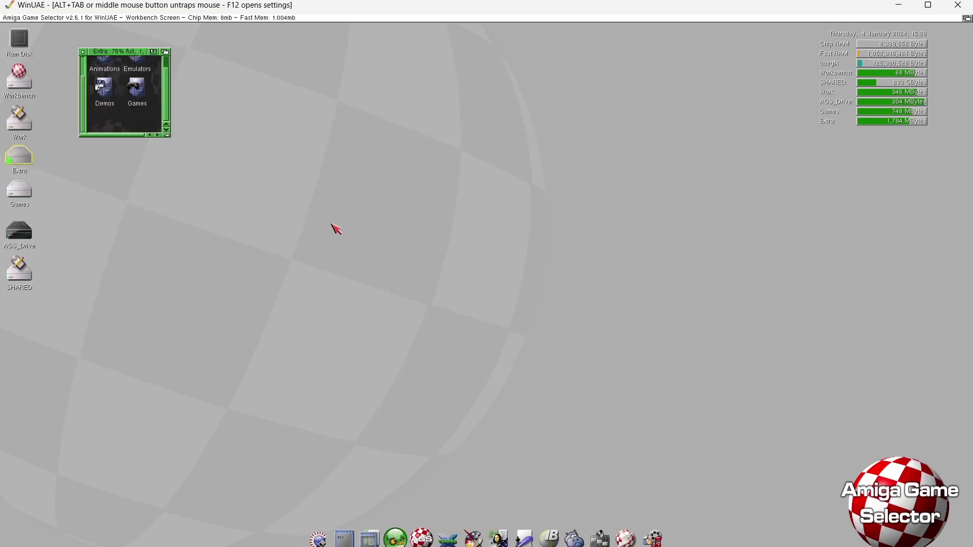
{"action": "left_click_drag", "start_coordinate": [167, 135], "coordinate": [354, 261]}
{"action": "left_click", "coordinate": [352, 89]}
Step: Open the Emulators and ABeeb drawers, enlarge both, and launch ABeeb's Start icon
{"action": "double_click", "coordinate": [137, 75]}
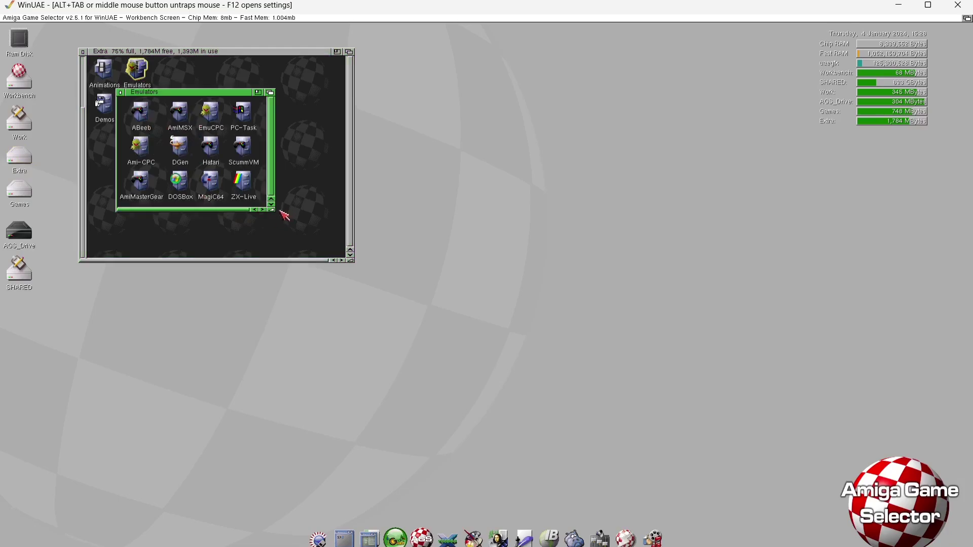
{"action": "left_click_drag", "start_coordinate": [275, 211], "coordinate": [337, 251]}
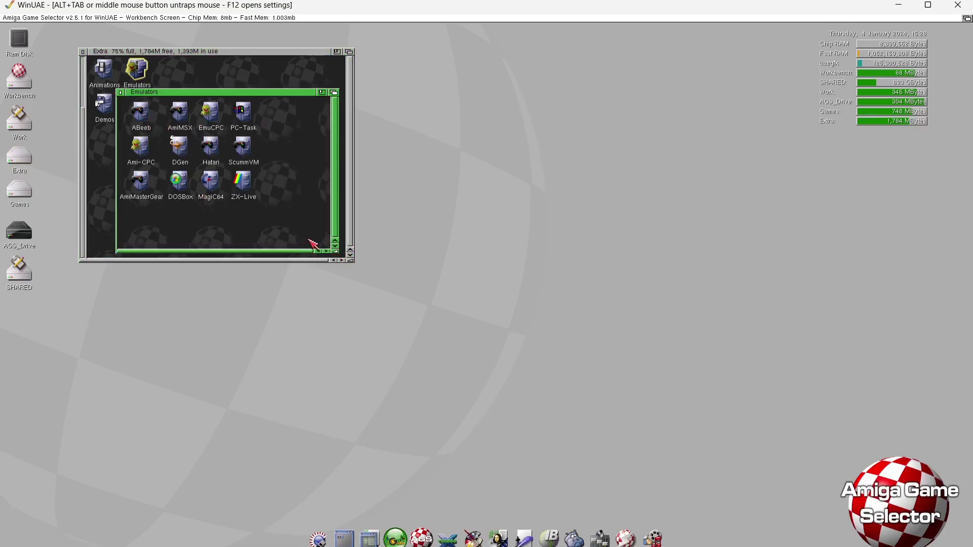
{"action": "double_click", "coordinate": [148, 121]}
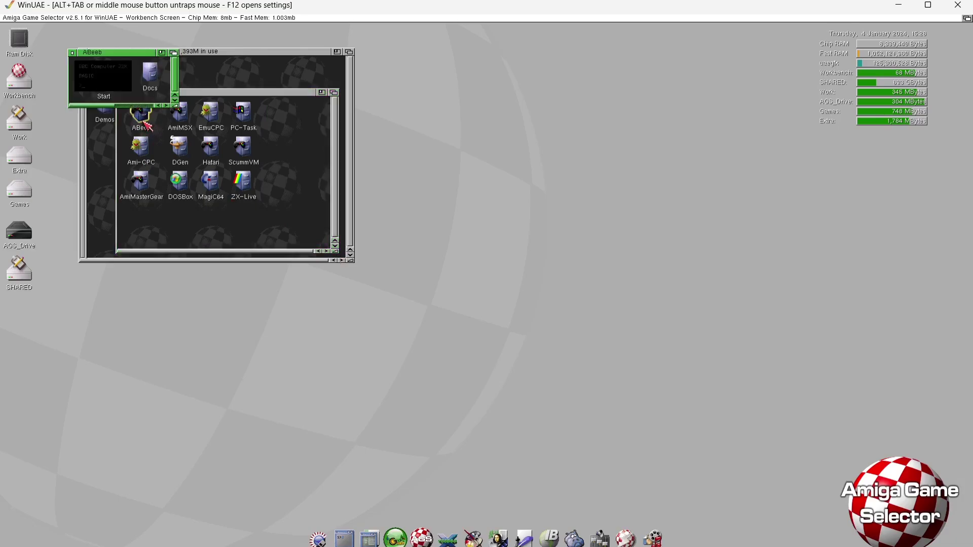
{"action": "left_click_drag", "start_coordinate": [175, 104], "coordinate": [254, 171]}
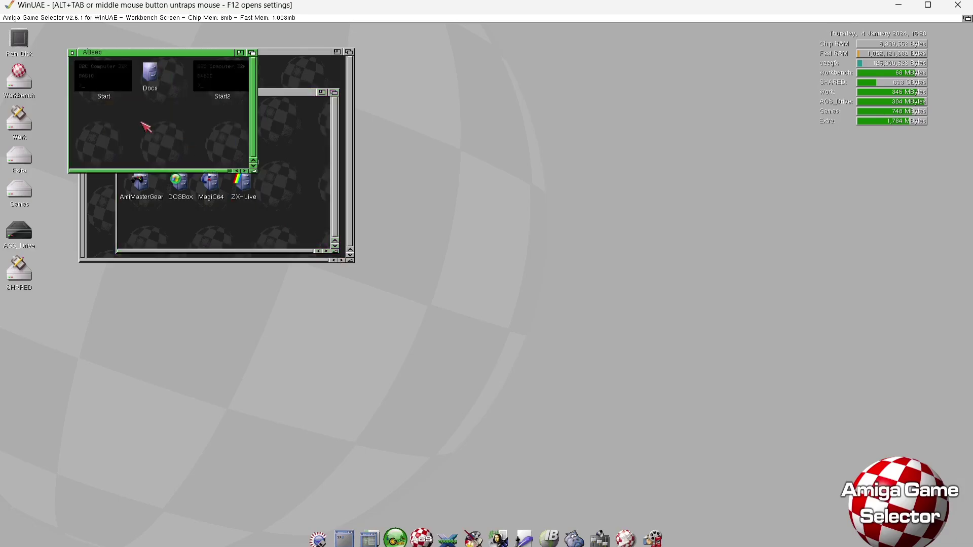
{"action": "double_click", "coordinate": [133, 87]}
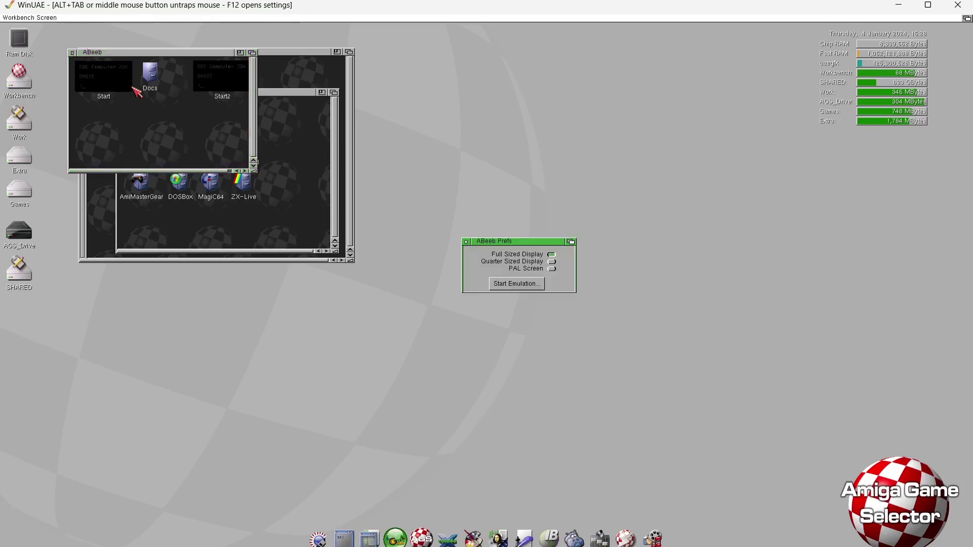
Step: Start the BBC Computer 32K emulation, type 'nui' at the BASIC prompt, then close IconX and ABeeb
{"action": "left_click", "coordinate": [516, 284]}
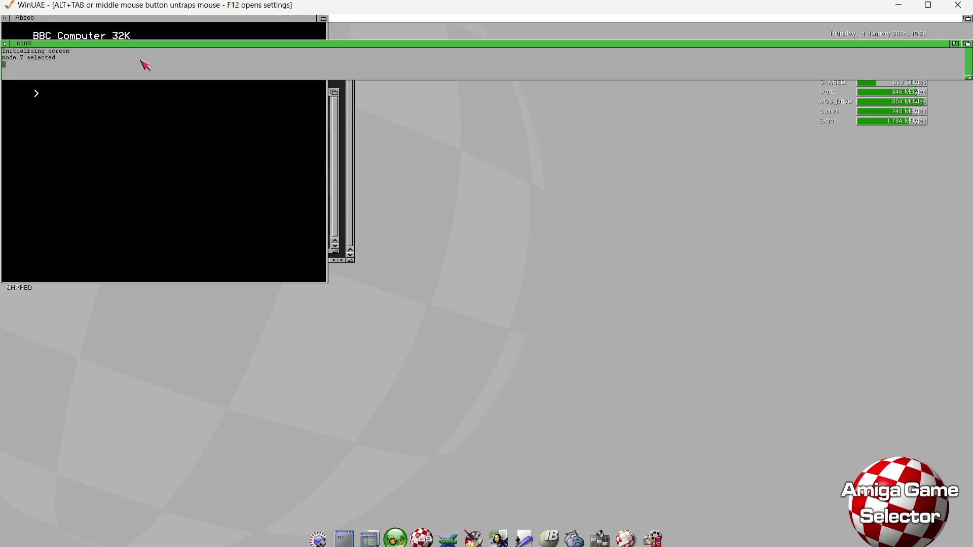
{"action": "left_click", "coordinate": [150, 24]}
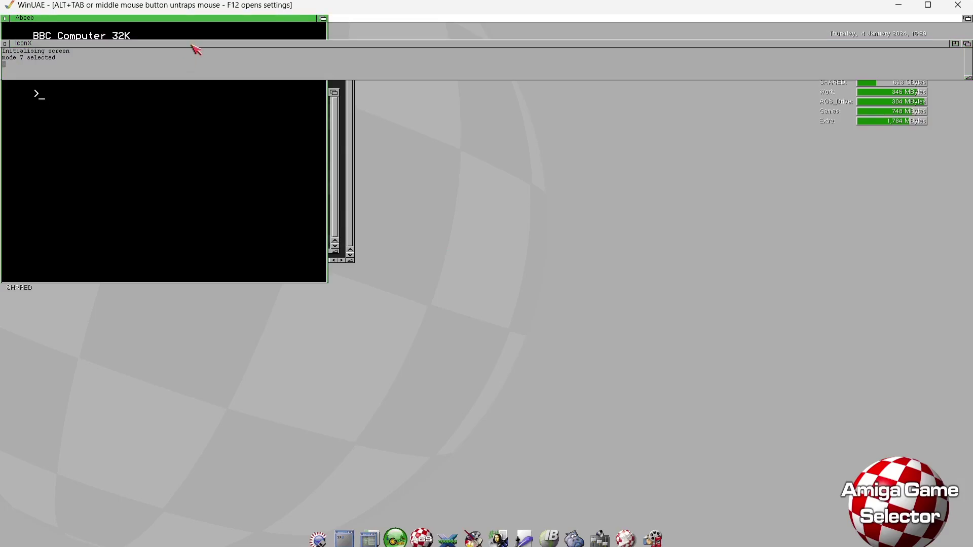
{"action": "left_click_drag", "start_coordinate": [196, 49], "coordinate": [197, 213]}
{"action": "type", "text": "nuih"}
{"action": "left_click", "coordinate": [5, 206]}
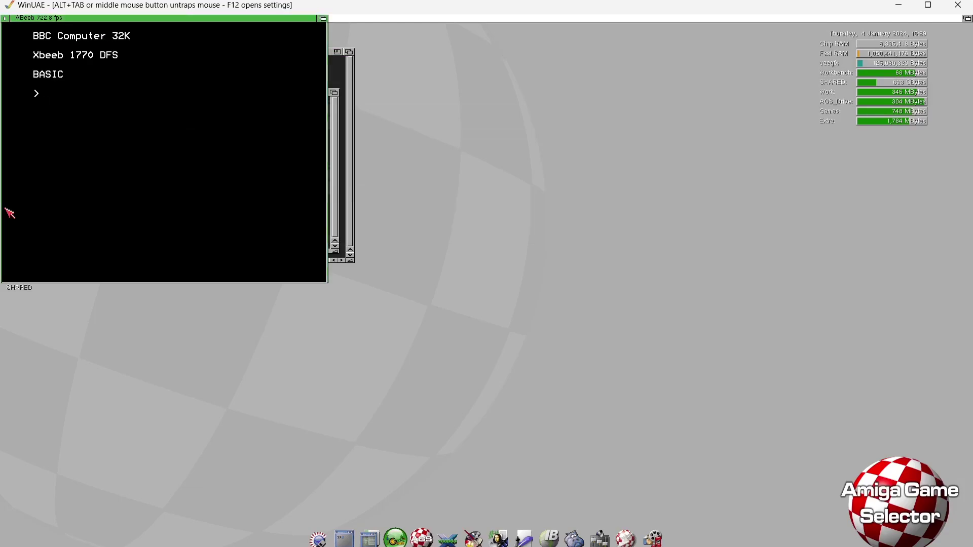
{"action": "left_click", "coordinate": [6, 19]}
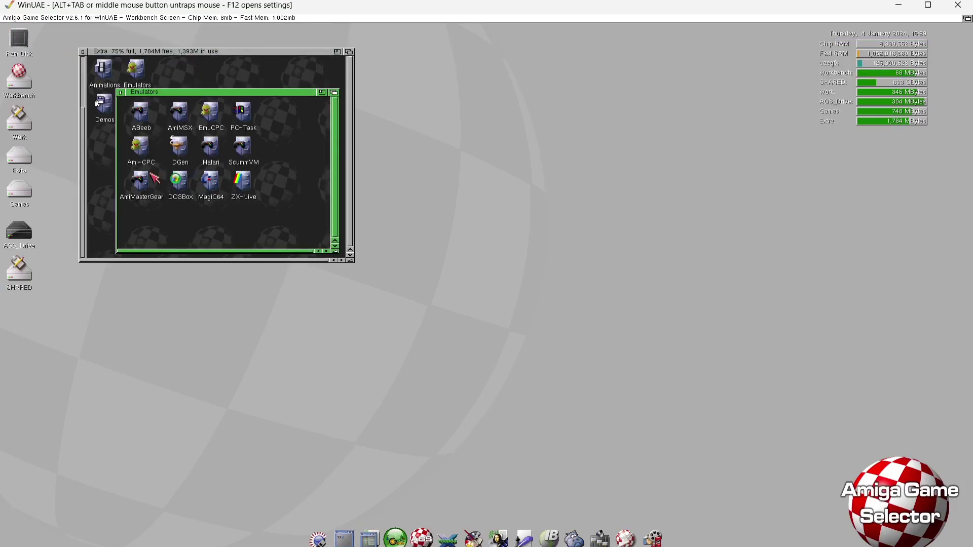
Step: Open the DOSBox drawer and its DOSBoxAGA subdrawer
{"action": "double_click", "coordinate": [189, 195]}
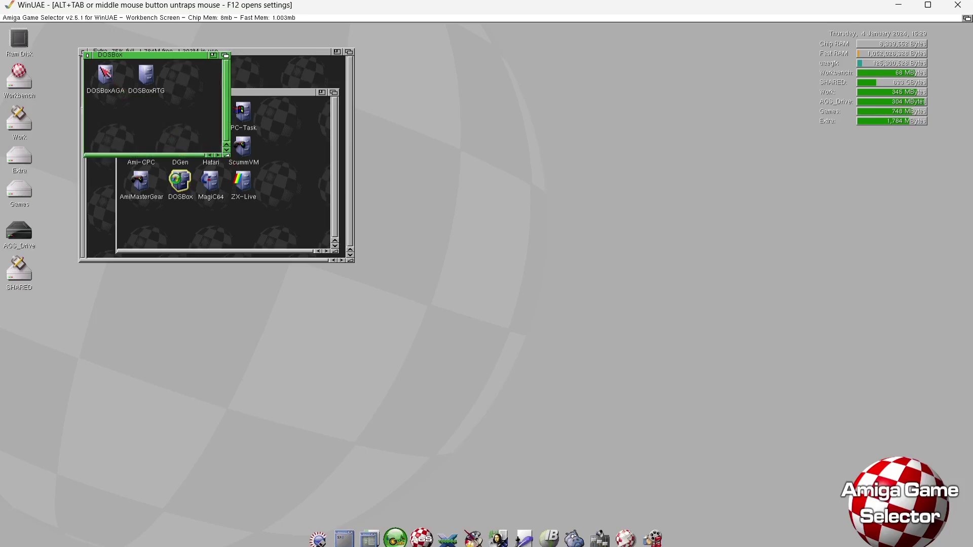
{"action": "double_click", "coordinate": [104, 71]}
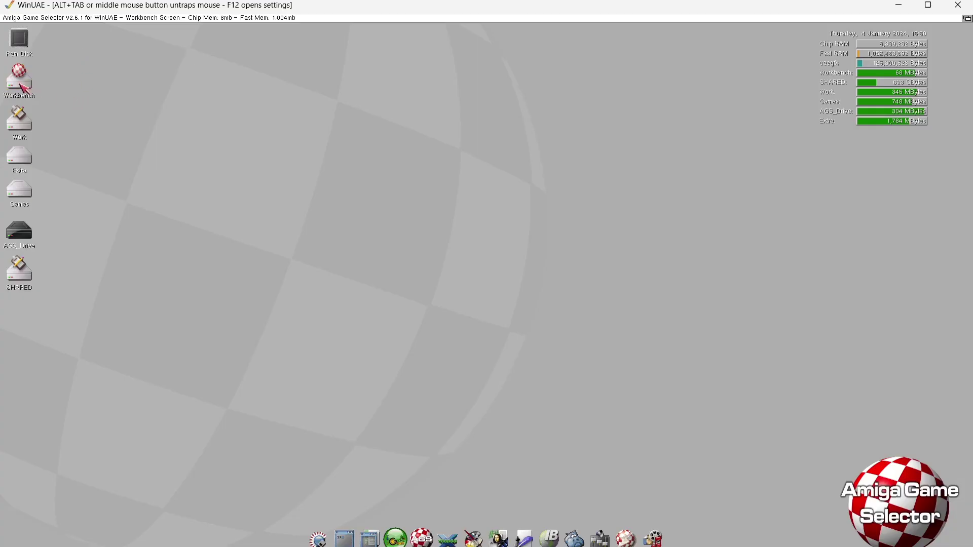
Step: Open the Workbench disk, then its Prefs drawer, resizing both windows to reveal every icon
{"action": "double_click", "coordinate": [22, 87]}
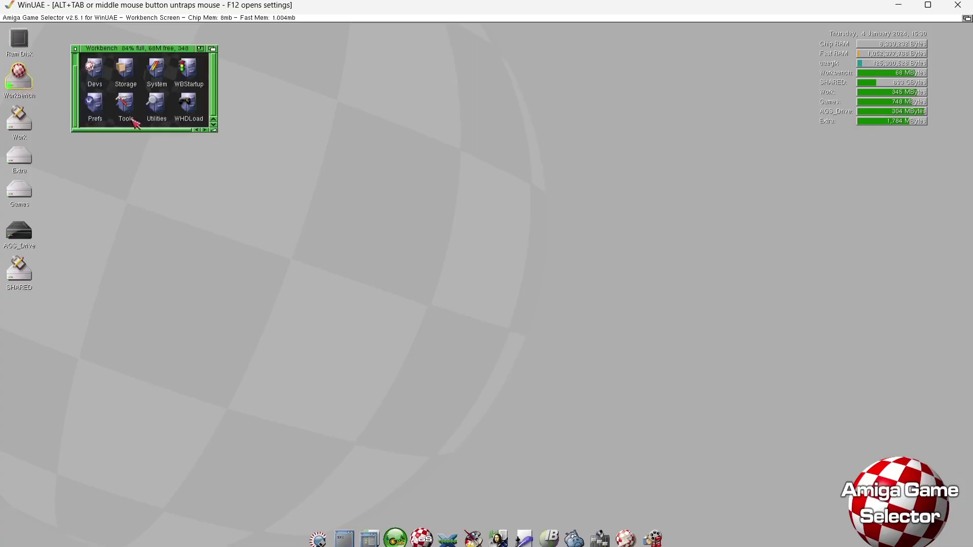
{"action": "left_click_drag", "start_coordinate": [214, 130], "coordinate": [327, 223]}
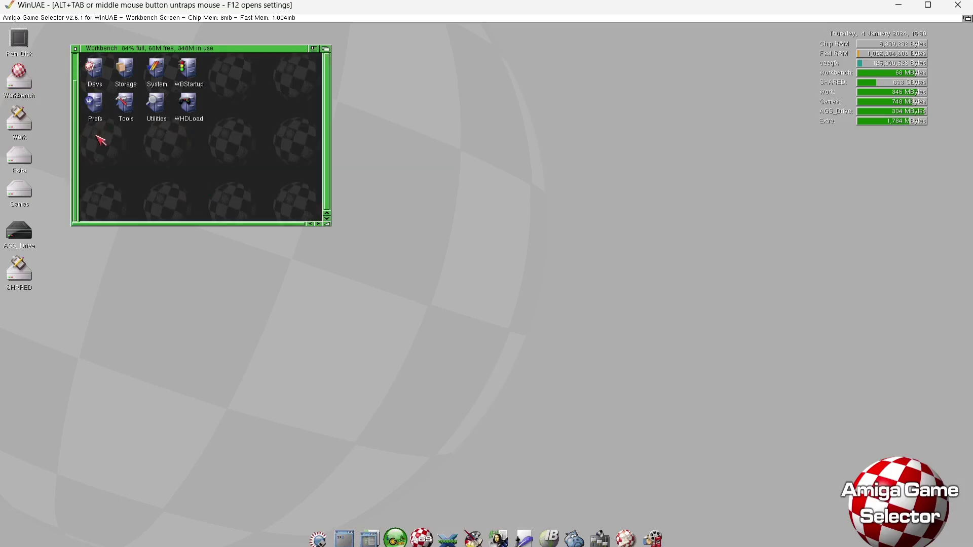
{"action": "left_click", "coordinate": [96, 104]}
{"action": "double_click", "coordinate": [102, 101]}
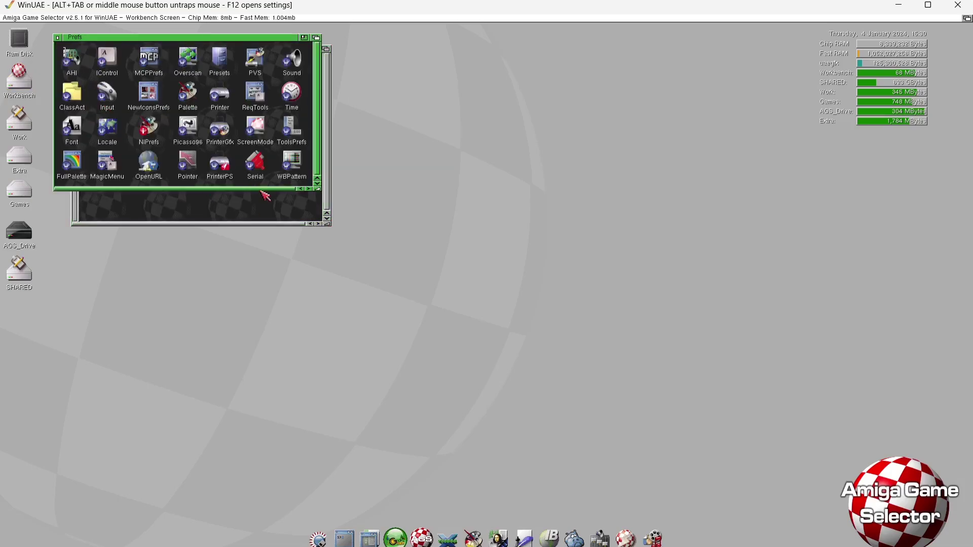
{"action": "left_click_drag", "start_coordinate": [320, 189], "coordinate": [473, 299]}
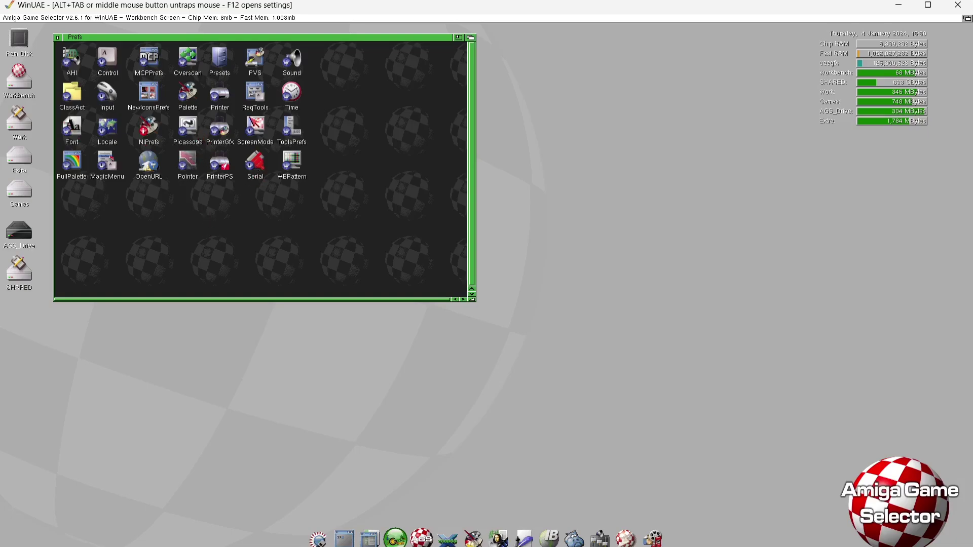
Step: Switch the Workbench screen mode to XTREME:High Res Laced in ScreenMode prefs
{"action": "double_click", "coordinate": [258, 125]}
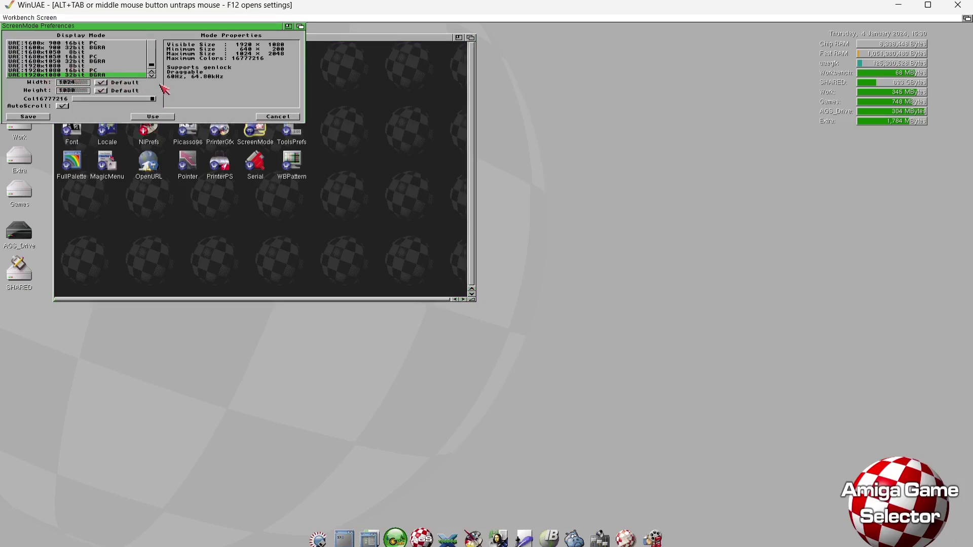
{"action": "scroll", "coordinate": [79, 75], "scroll_direction": "down", "scroll_amount": 2}
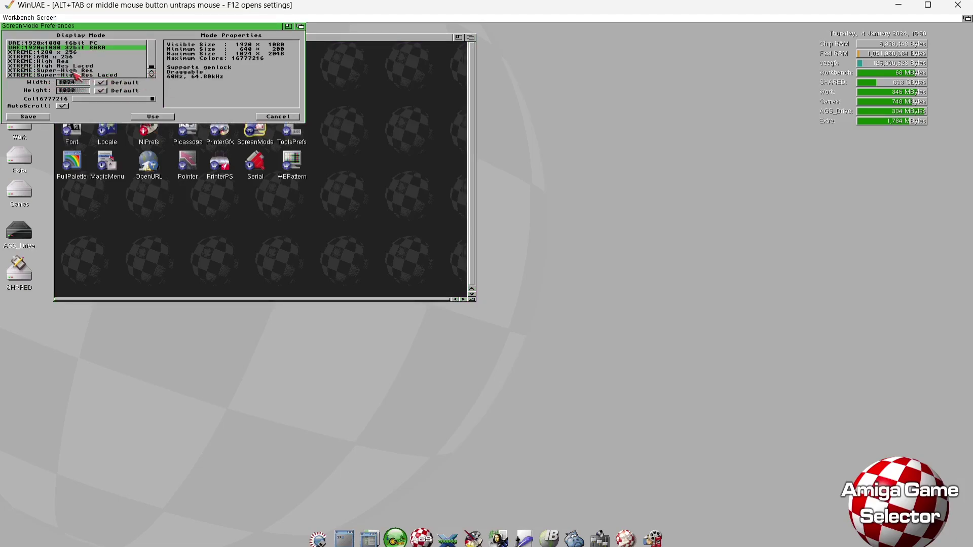
{"action": "left_click", "coordinate": [77, 67]}
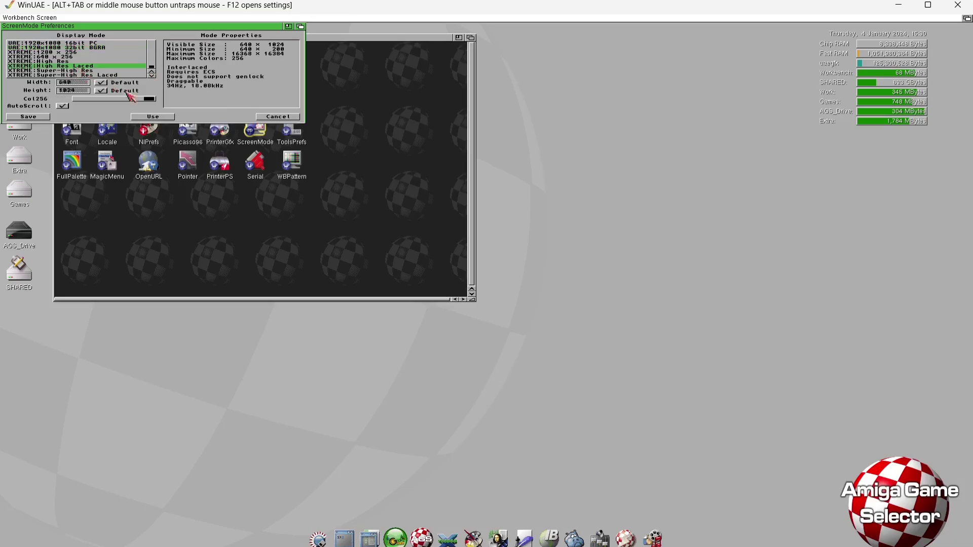
{"action": "left_click", "coordinate": [152, 117]}
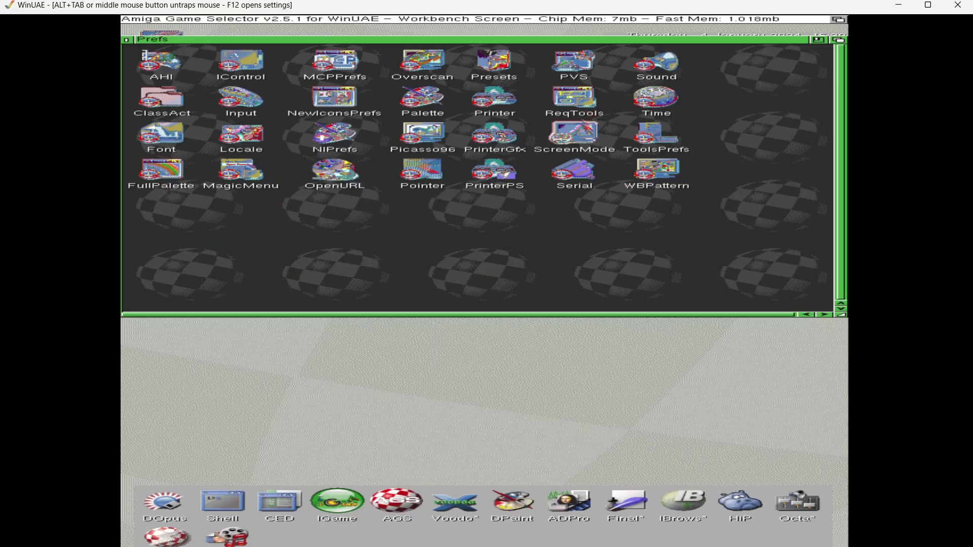
Step: Set the Workbench screen mode back to UAE:1920x1080 32bit BGRA
{"action": "double_click", "coordinate": [586, 143]}
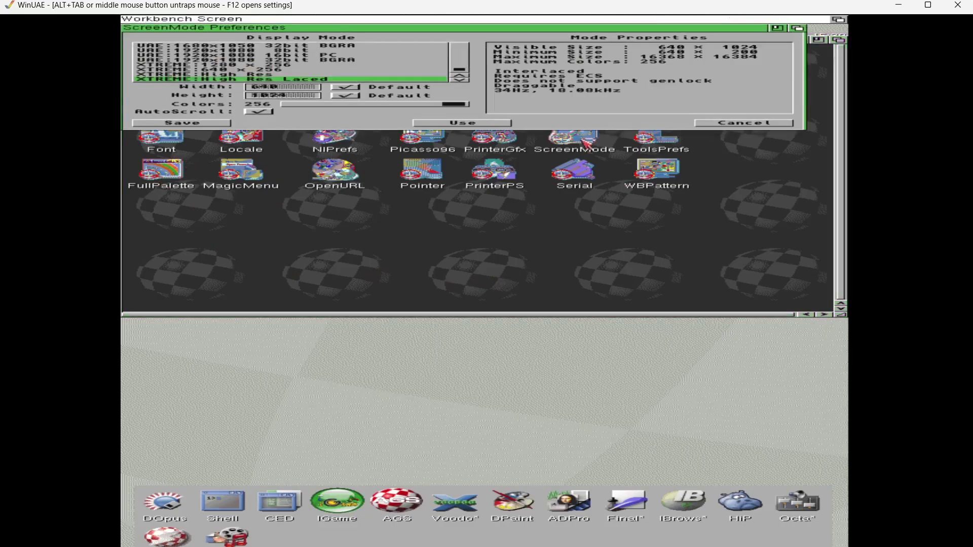
{"action": "left_click", "coordinate": [462, 76]}
{"action": "left_click", "coordinate": [461, 76]}
{"action": "left_click", "coordinate": [461, 76]}
{"action": "left_click", "coordinate": [461, 76]}
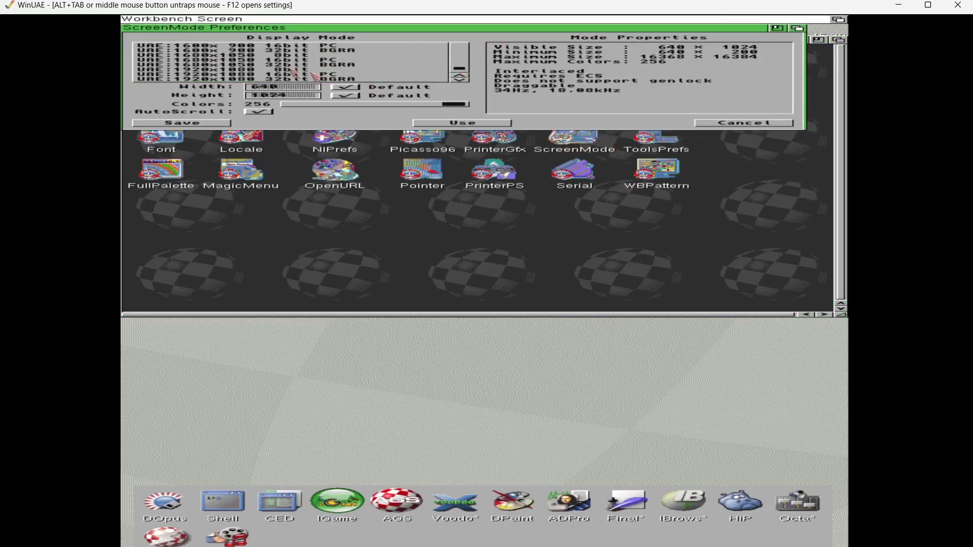
{"action": "left_click", "coordinate": [289, 79]}
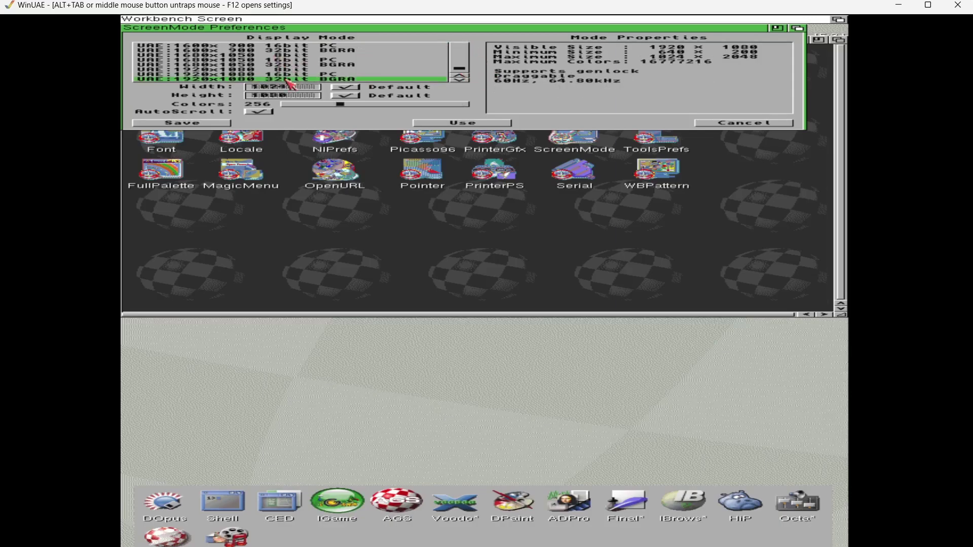
{"action": "left_click", "coordinate": [448, 124]}
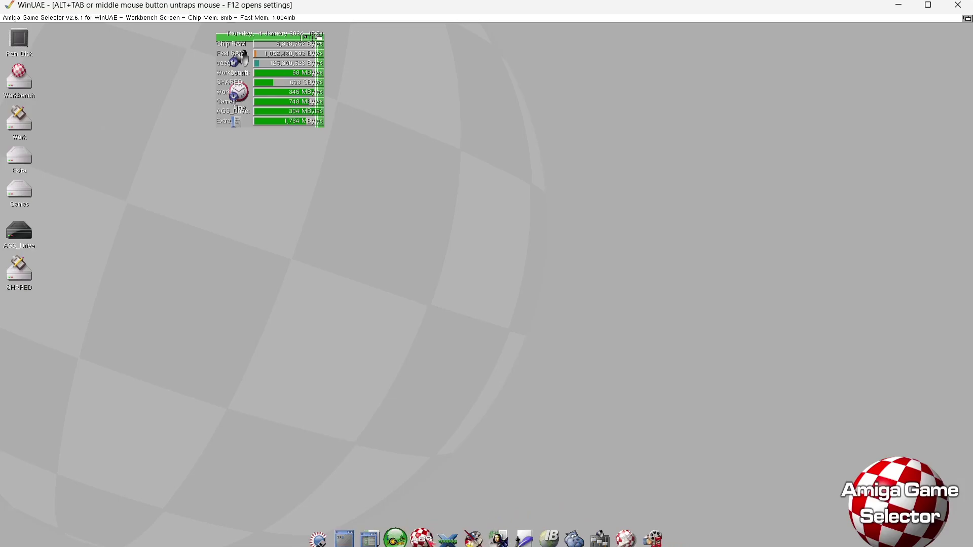
Step: Start iGame, choose which titles it lists, and accept resetting its settings
{"action": "left_click", "coordinate": [404, 537]}
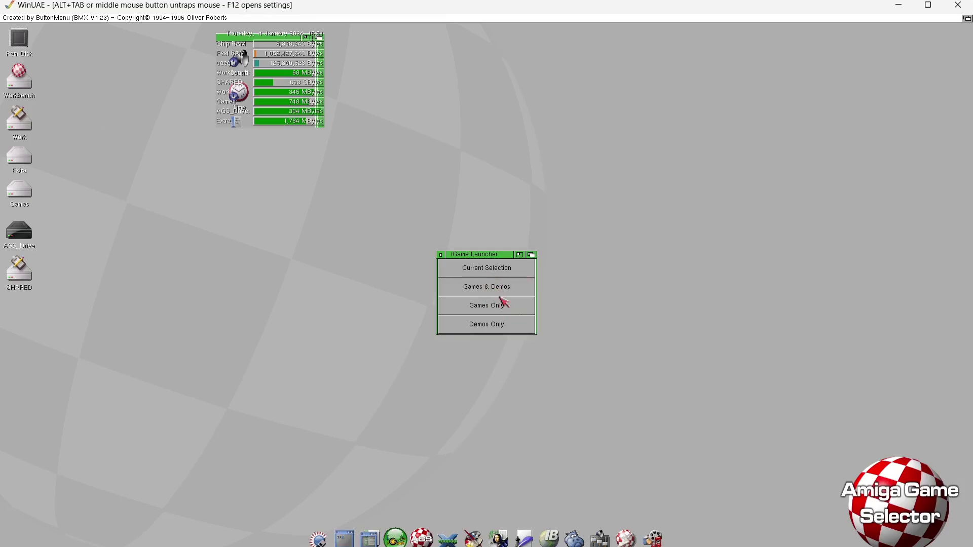
{"action": "left_click", "coordinate": [501, 307]}
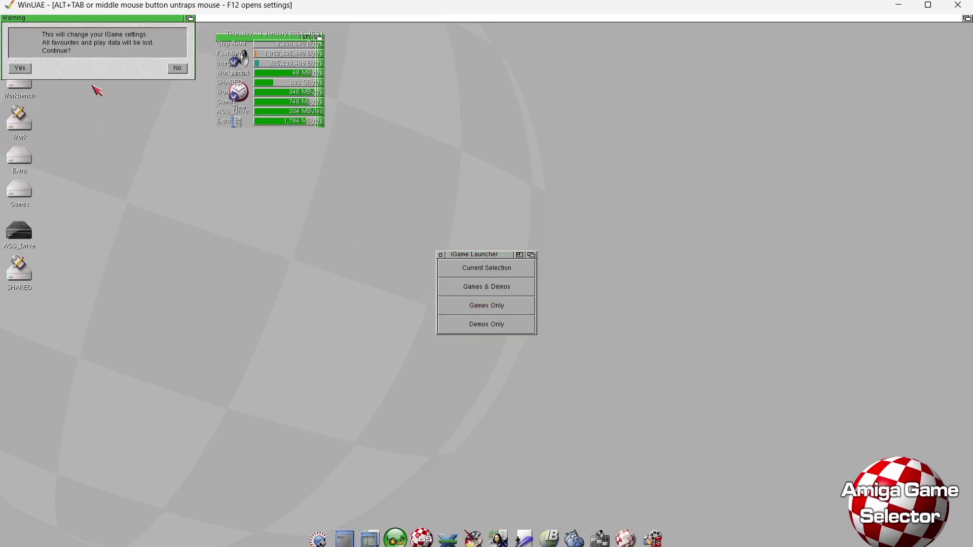
{"action": "left_click", "coordinate": [23, 67]}
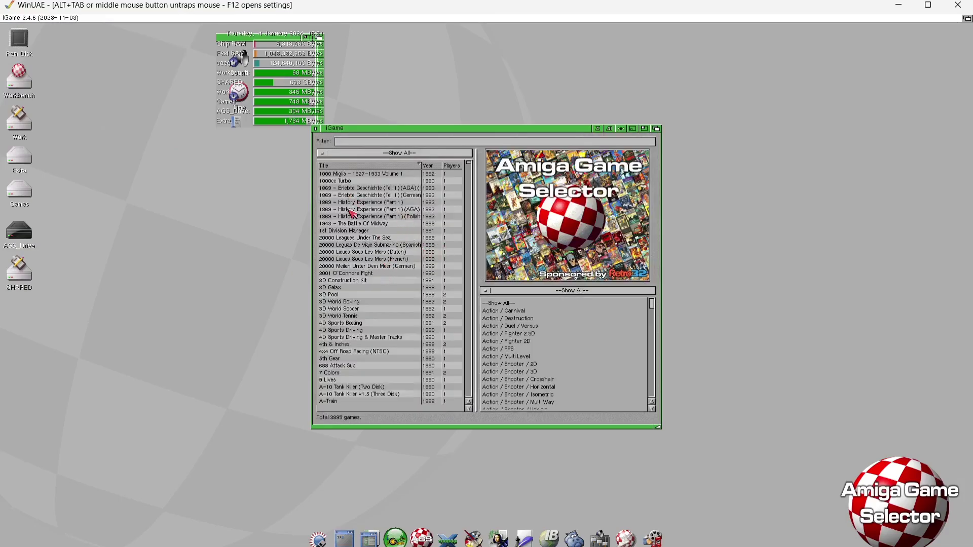
Step: Preview 3001 O'Connors Fight, 3D World Soccer and 4th & Inches, then launch Directory Opus
{"action": "left_click", "coordinate": [359, 273]}
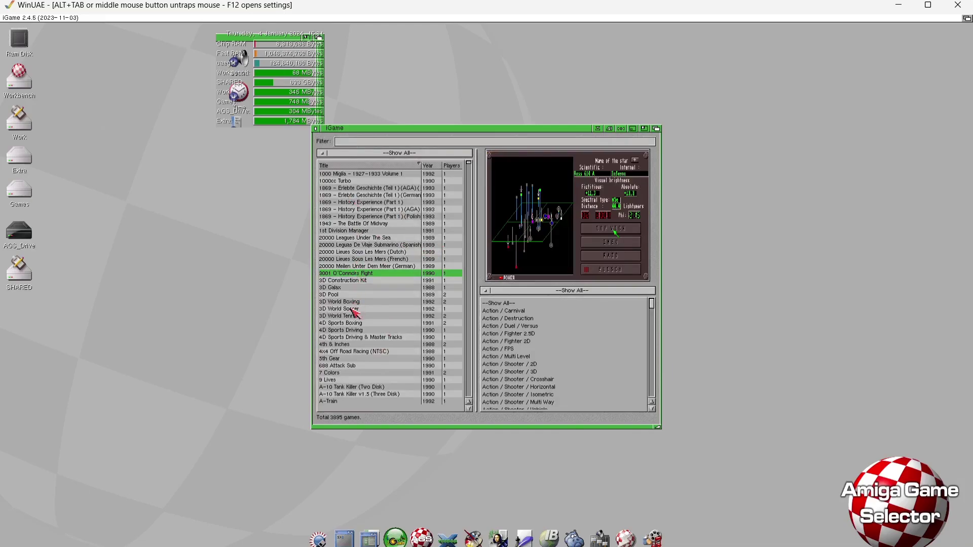
{"action": "left_click", "coordinate": [355, 309]}
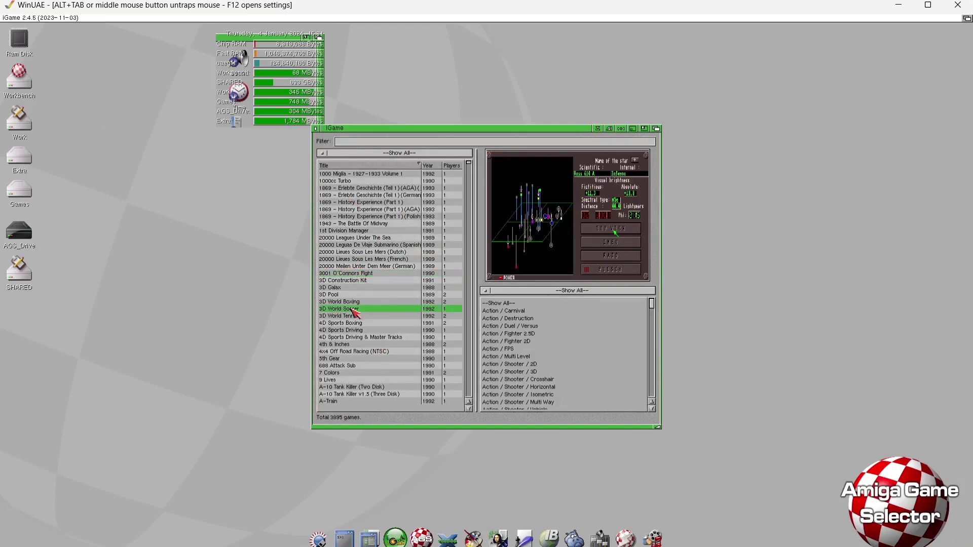
{"action": "left_click", "coordinate": [349, 345]}
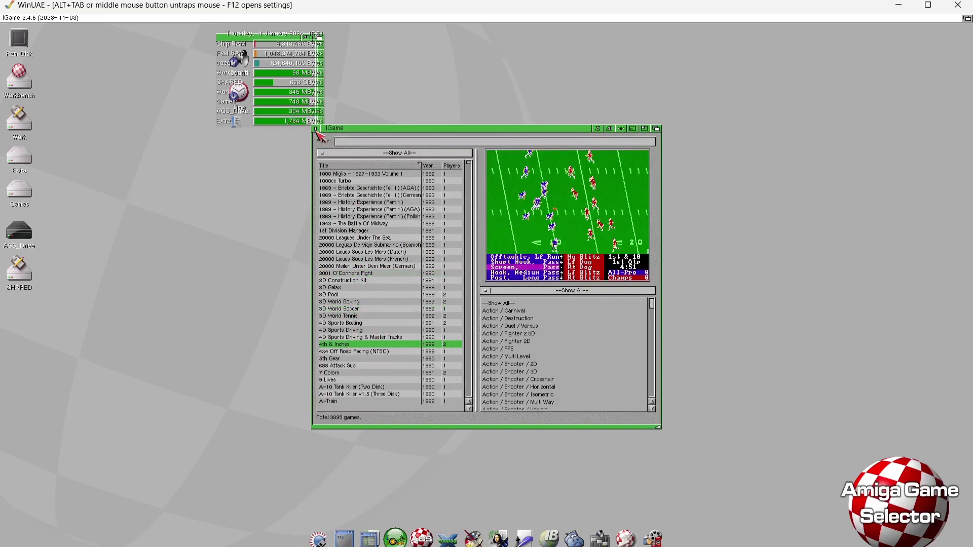
{"action": "left_click", "coordinate": [370, 538]}
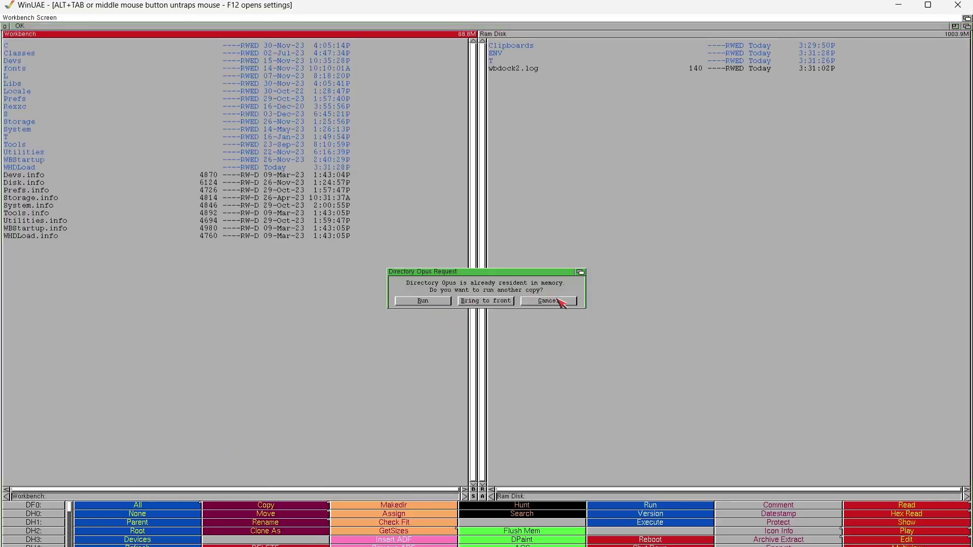
Step: Decline a second Directory Opus copy, quit Directory Opus, and close the iGame window
{"action": "left_click", "coordinate": [557, 302]}
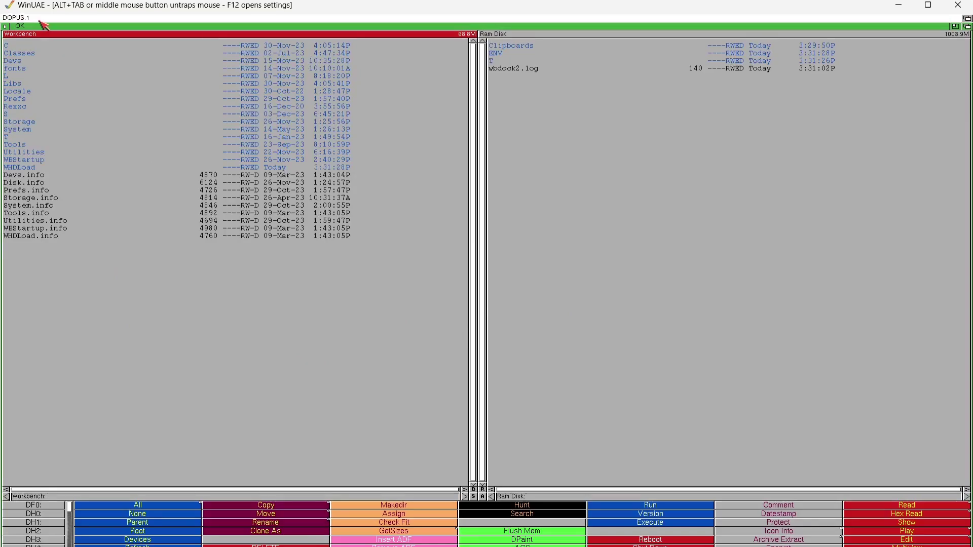
{"action": "left_click", "coordinate": [5, 27]}
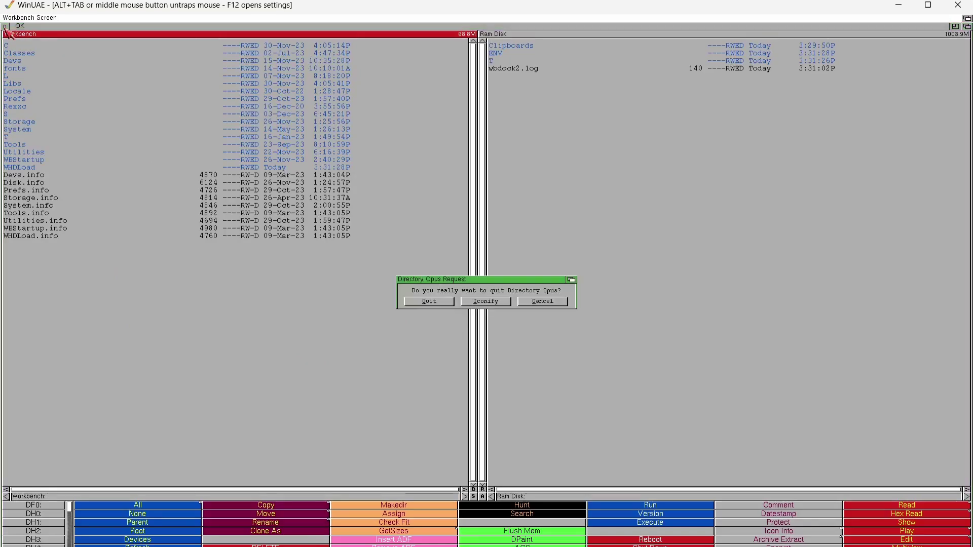
{"action": "left_click", "coordinate": [441, 302]}
{"action": "left_click", "coordinate": [469, 527]}
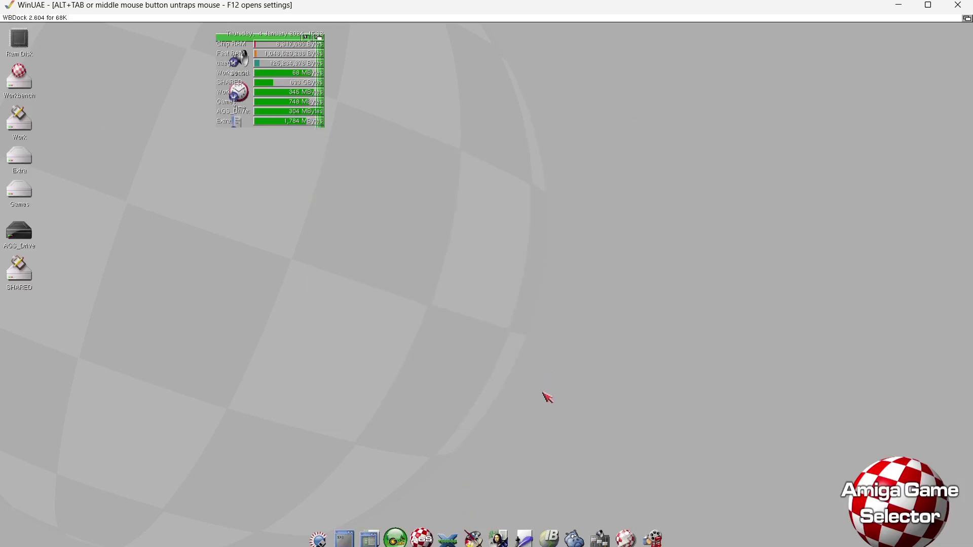
Step: Search Google for 'youtube' in IBrowse
{"action": "left_click", "coordinate": [549, 538]}
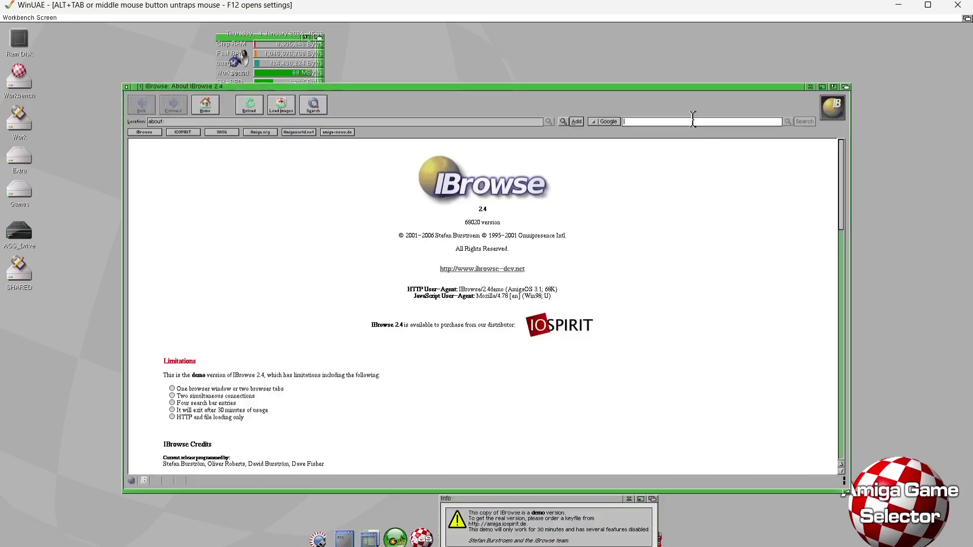
{"action": "type", "text": "youtube"}
{"action": "key", "text": "Return"}
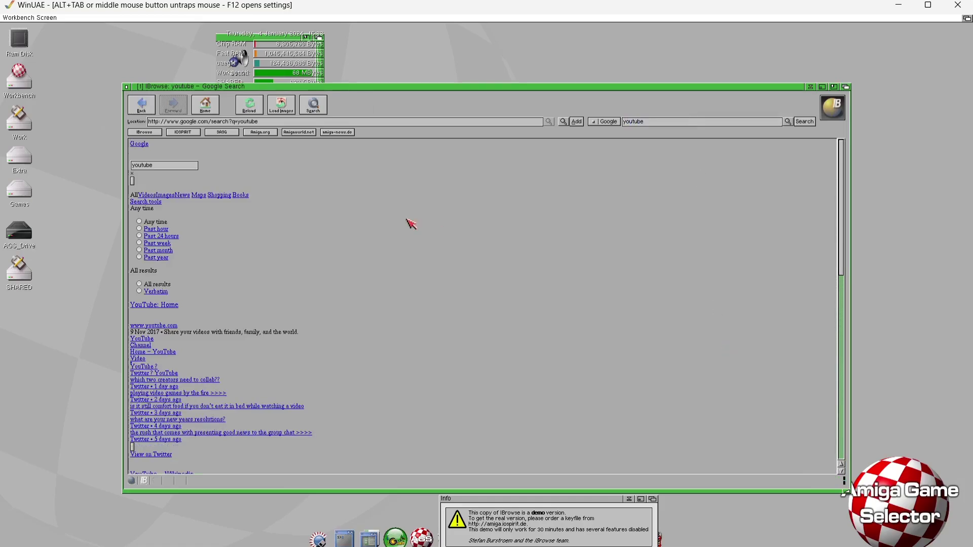
Step: Quit IBrowse and dismiss the leftover file-open requester
{"action": "left_click", "coordinate": [128, 87]}
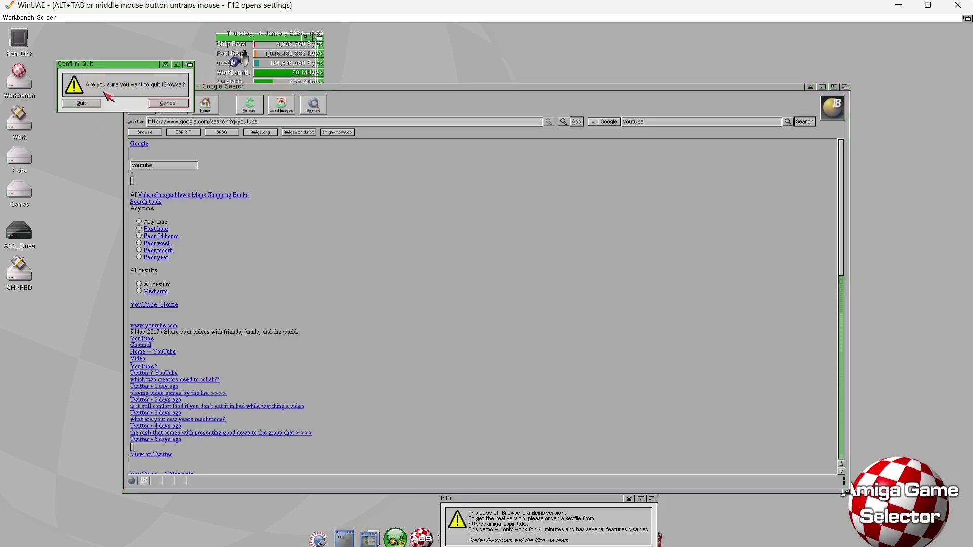
{"action": "left_click", "coordinate": [81, 103]}
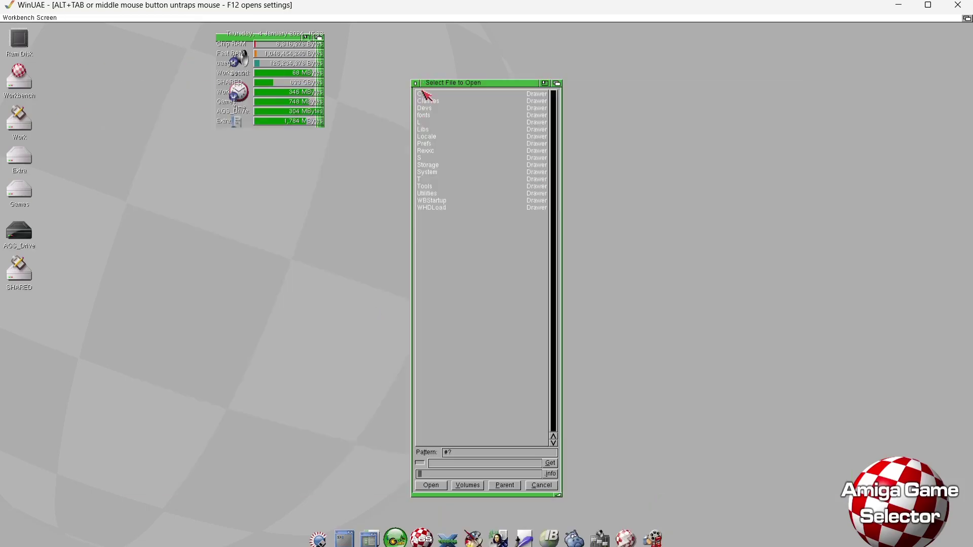
{"action": "left_click", "coordinate": [416, 83]}
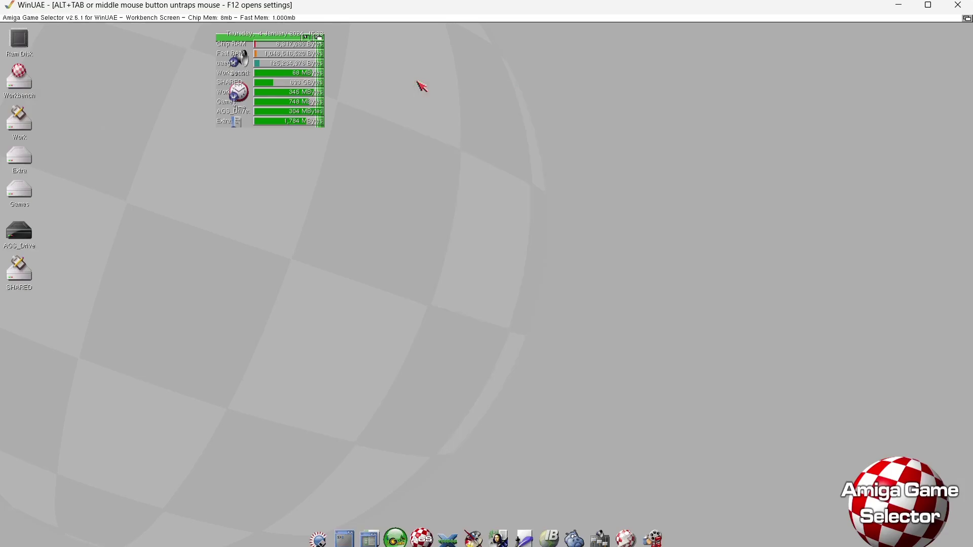
Step: Return to the 'Welcome To AGS!' main menu from the dock's AGS icon
{"action": "left_click", "coordinate": [419, 537]}
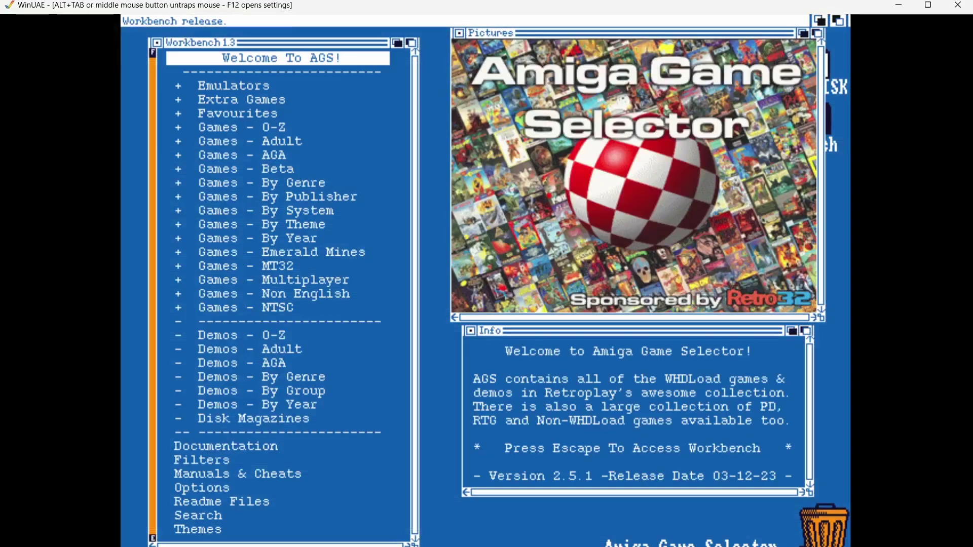